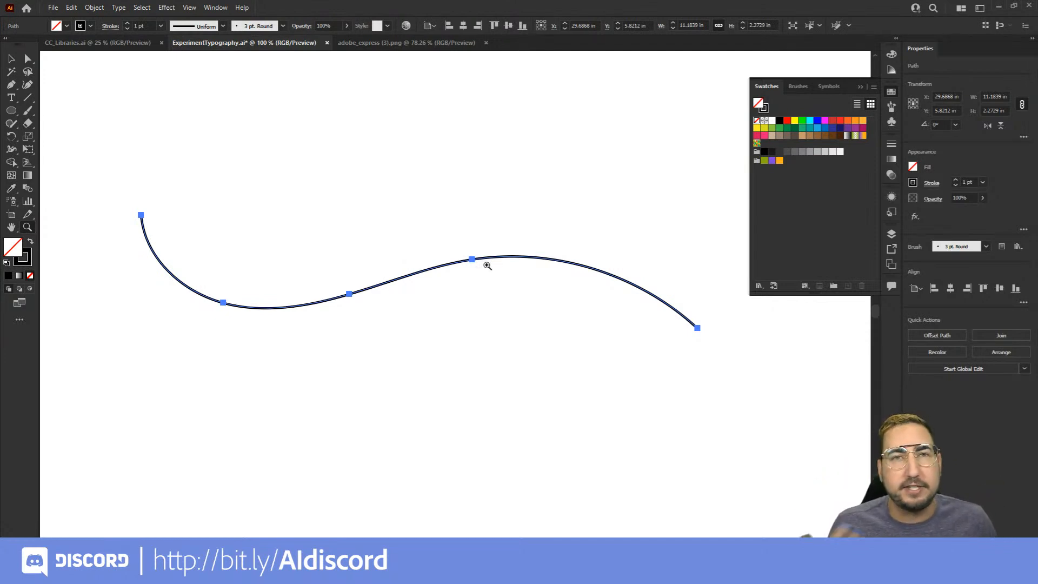
Open the Type on a Path Options for the circular ANIMAL COLLECTIVE text and move the dialog clear of it
{"action": "left_click", "coordinate": [410, 325], "text": "alt"}
{"action": "left_click_drag", "start_coordinate": [168, 344], "coordinate": [436, 272]}
{"action": "key", "text": "v"}
{"action": "left_click", "coordinate": [428, 253]}
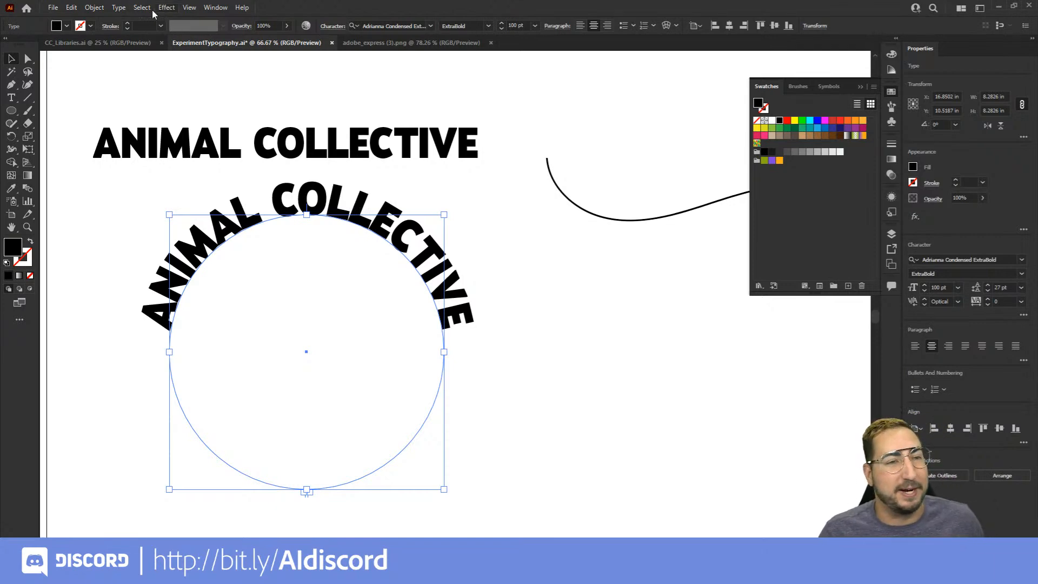
{"action": "left_click", "coordinate": [118, 8]}
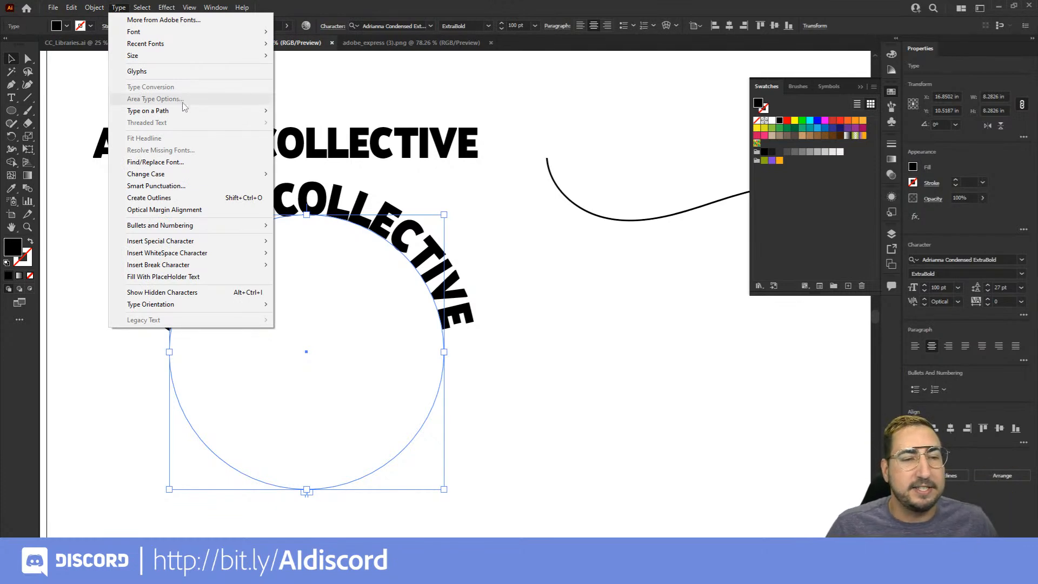
{"action": "mouse_move", "coordinate": [182, 108]}
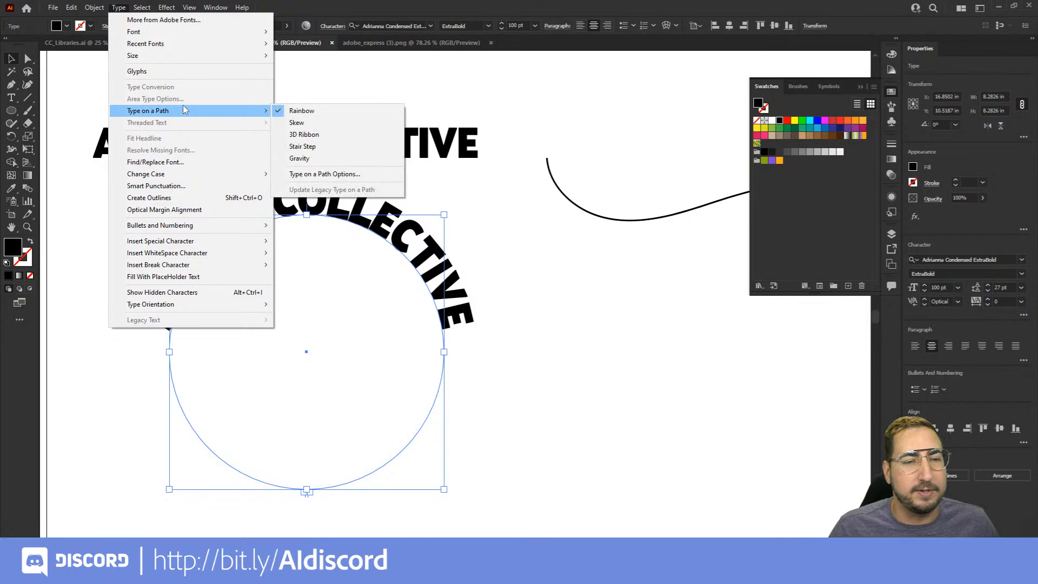
{"action": "left_click", "coordinate": [348, 174]}
{"action": "left_click_drag", "start_coordinate": [338, 106], "coordinate": [603, 114]}
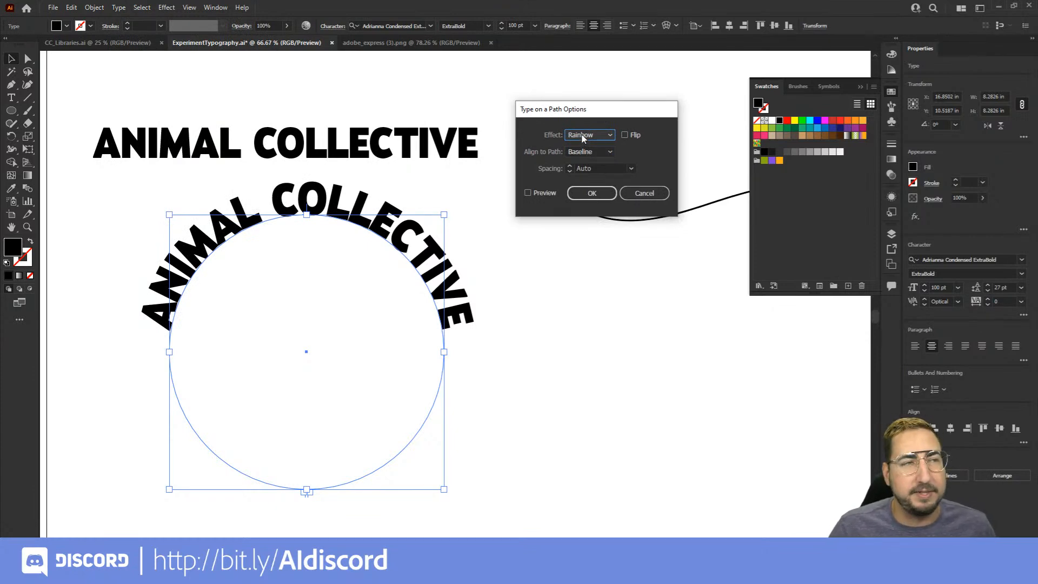
Preview the Skew, 3D Ribbon and Stair Step path effects on the circular text
{"action": "left_click", "coordinate": [583, 135]}
{"action": "left_click", "coordinate": [588, 156]}
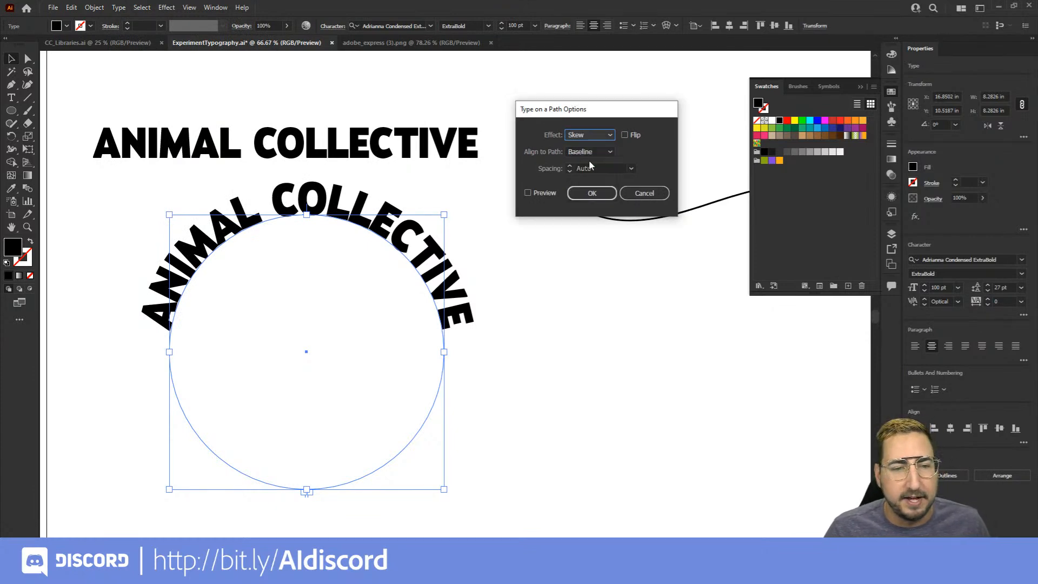
{"action": "left_click", "coordinate": [598, 135]}
{"action": "left_click", "coordinate": [551, 190]}
{"action": "left_click", "coordinate": [527, 193]}
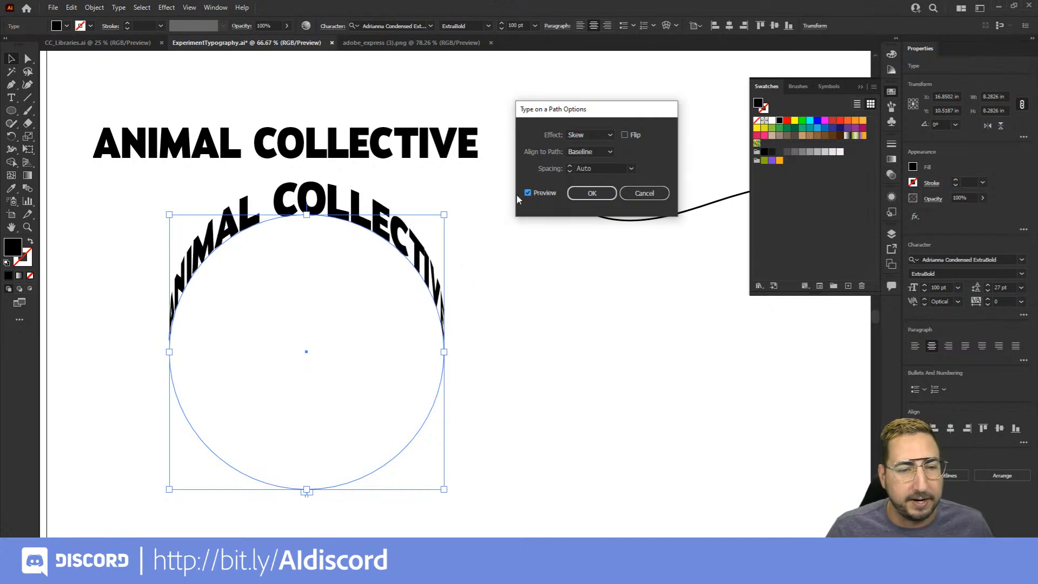
{"action": "left_click", "coordinate": [587, 135]}
{"action": "left_click", "coordinate": [588, 161]}
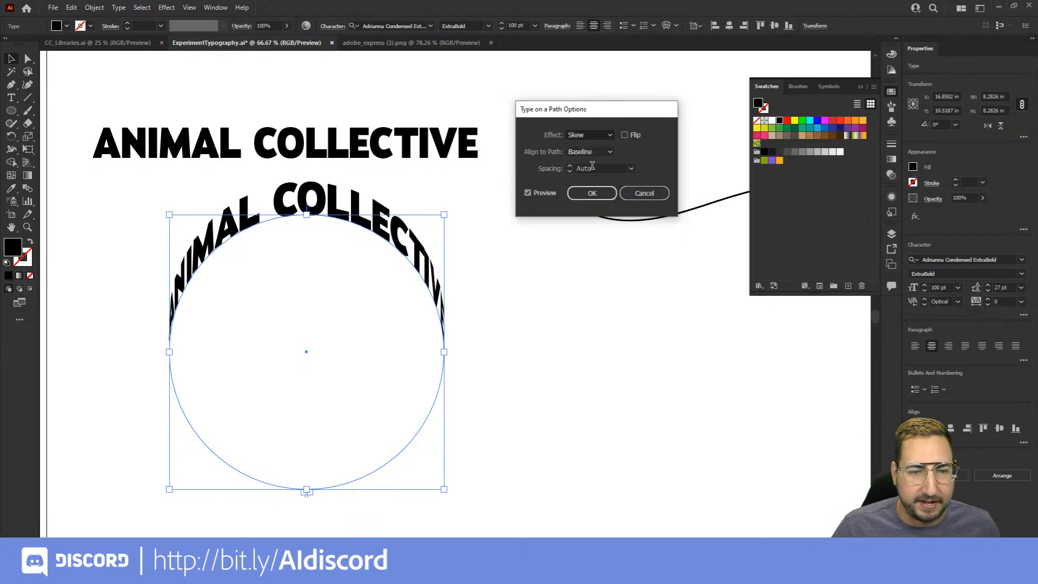
{"action": "left_click", "coordinate": [588, 136]}
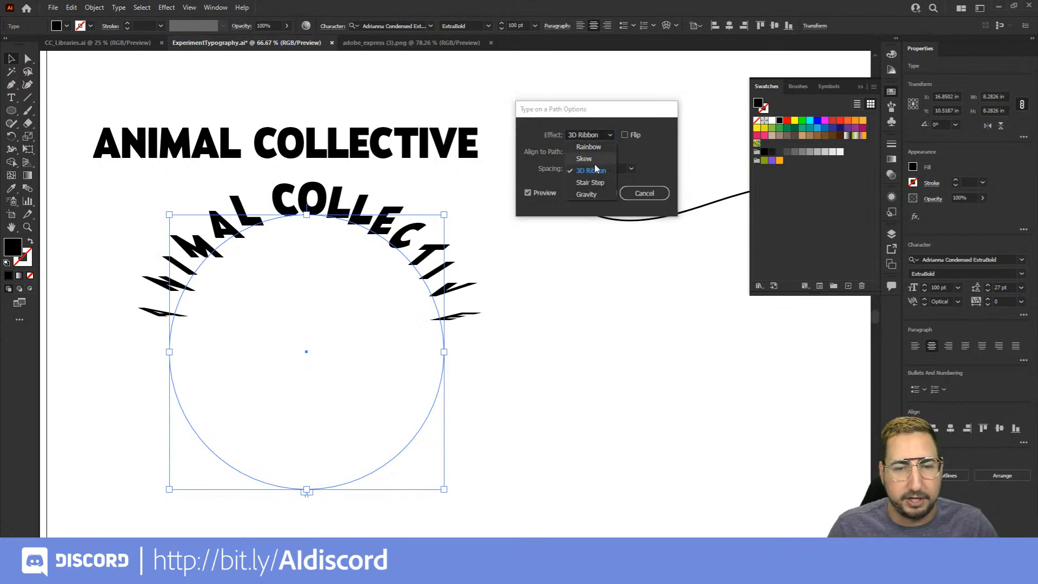
{"action": "left_click", "coordinate": [595, 183]}
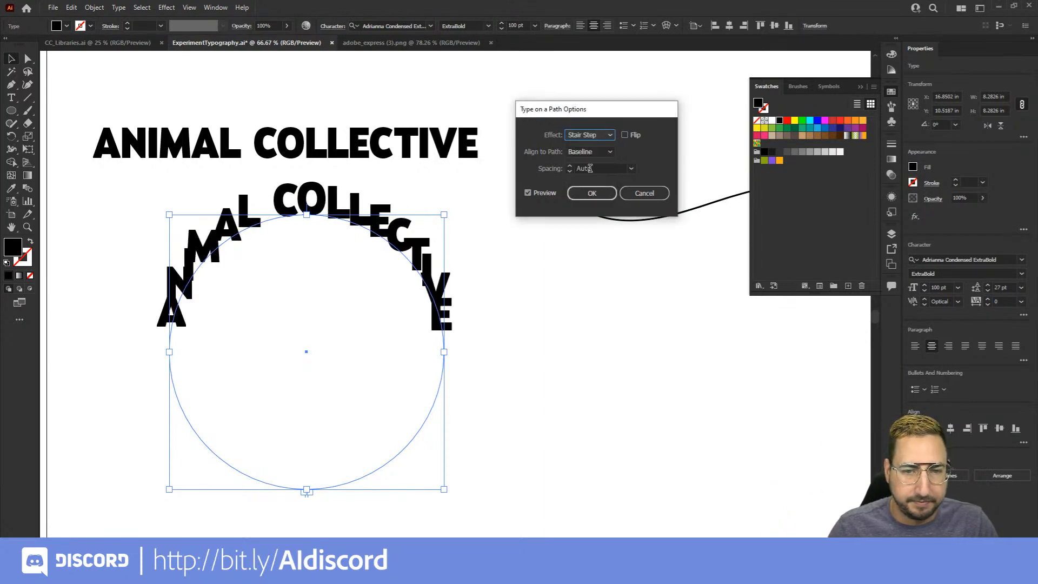
Apply the Gravity path effect to the circular text
{"action": "left_click", "coordinate": [600, 136]}
{"action": "left_click", "coordinate": [587, 194]}
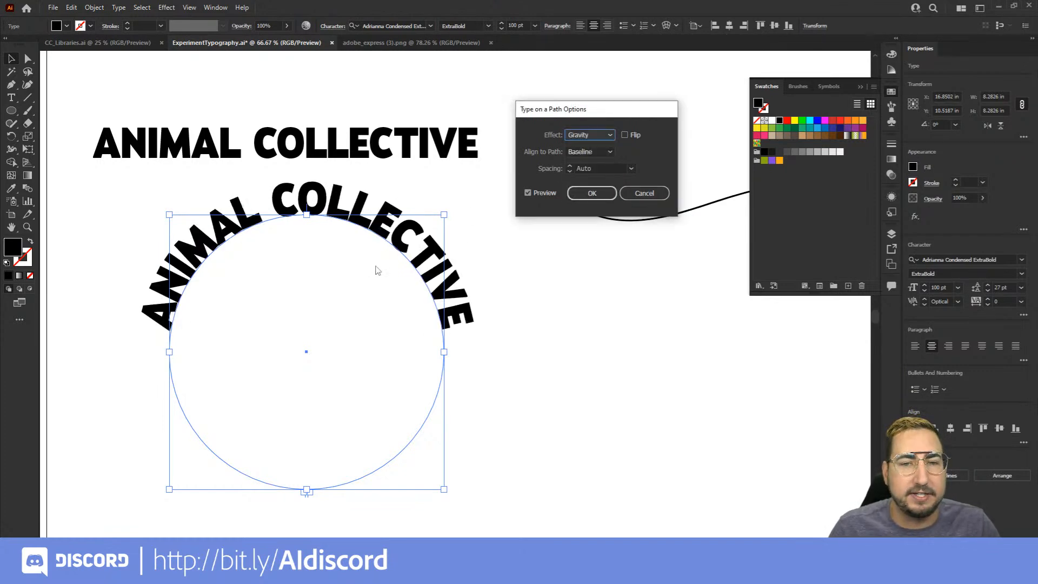
{"action": "left_click", "coordinate": [595, 194]}
Draw a square about 3.73 in wide below the wavy line and set ANIMAL COLLECTIVE as type along its outline
{"action": "mouse_move", "coordinate": [598, 306]}
{"action": "left_mouse_down"}
{"action": "mouse_move", "coordinate": [375, 303]}
{"action": "mouse_move", "coordinate": [473, 417]}
{"action": "left_mouse_up"}
{"action": "key", "text": "m"}
{"action": "key", "text": "t"}
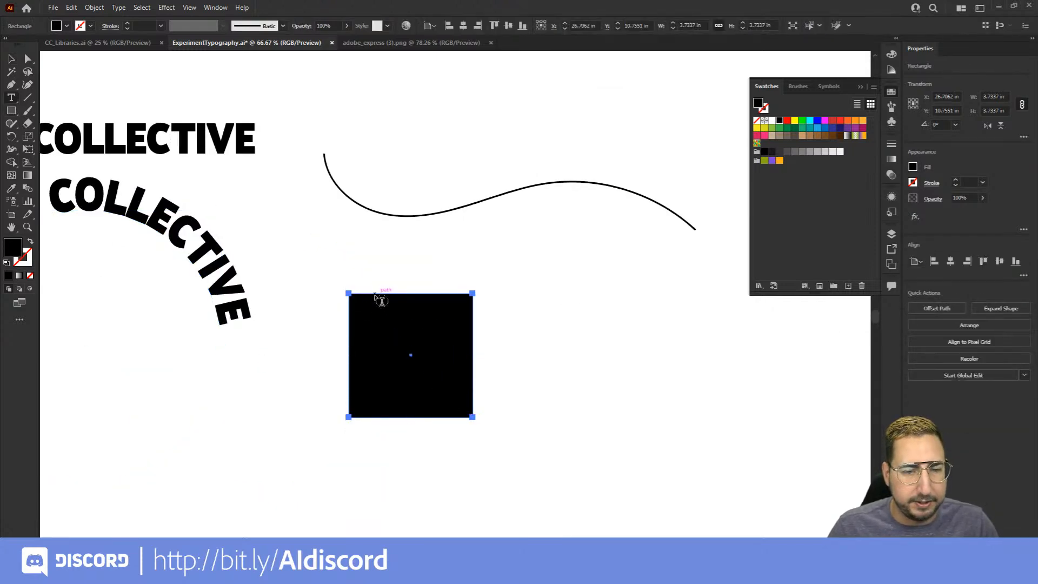
{"action": "left_click", "coordinate": [362, 294]}
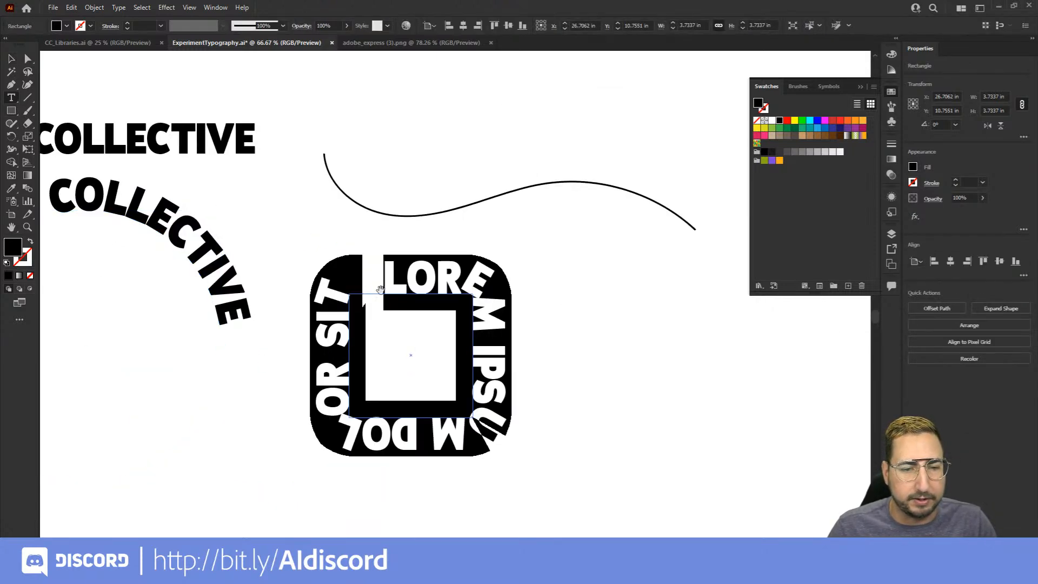
{"action": "type", "text": "ANIMAL COLLECTIVE"}
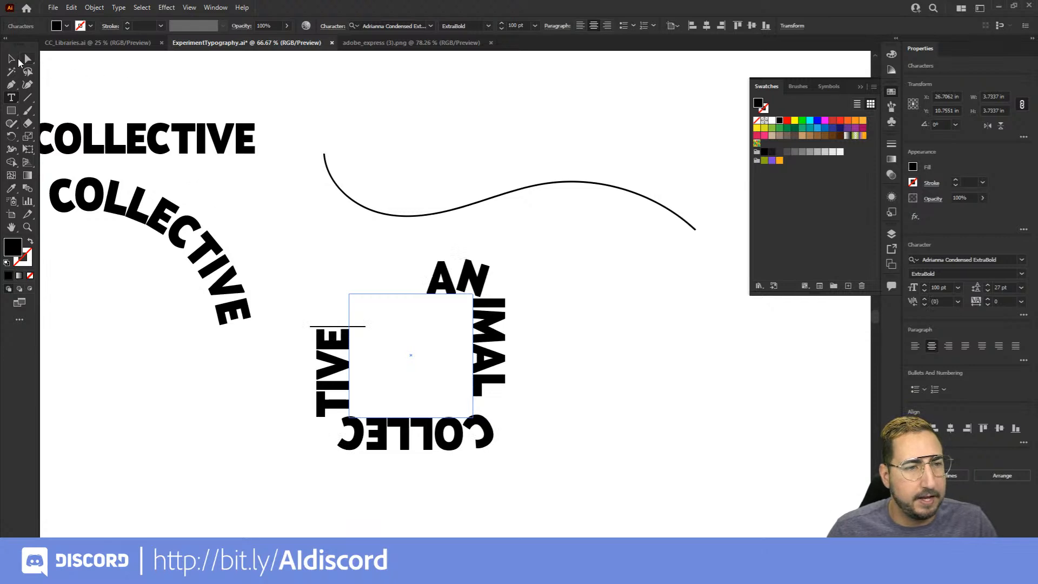
In the Type on a Path Options for the square text, choose the Gravity effect with preview and align it to the path's Center
{"action": "left_click", "coordinate": [19, 60]}
{"action": "left_click", "coordinate": [118, 8]}
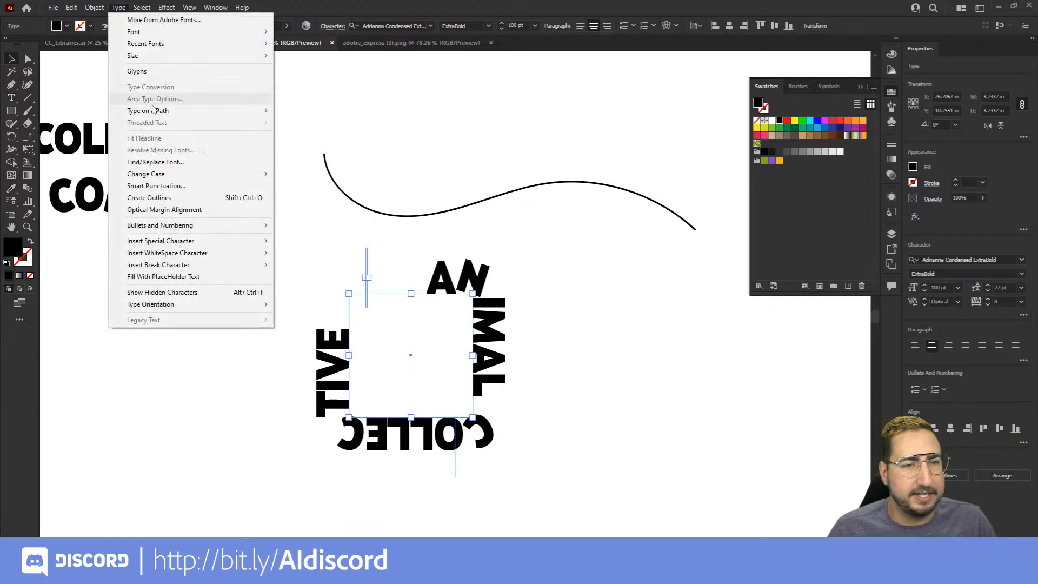
{"action": "mouse_move", "coordinate": [152, 110]}
{"action": "left_click", "coordinate": [340, 173]}
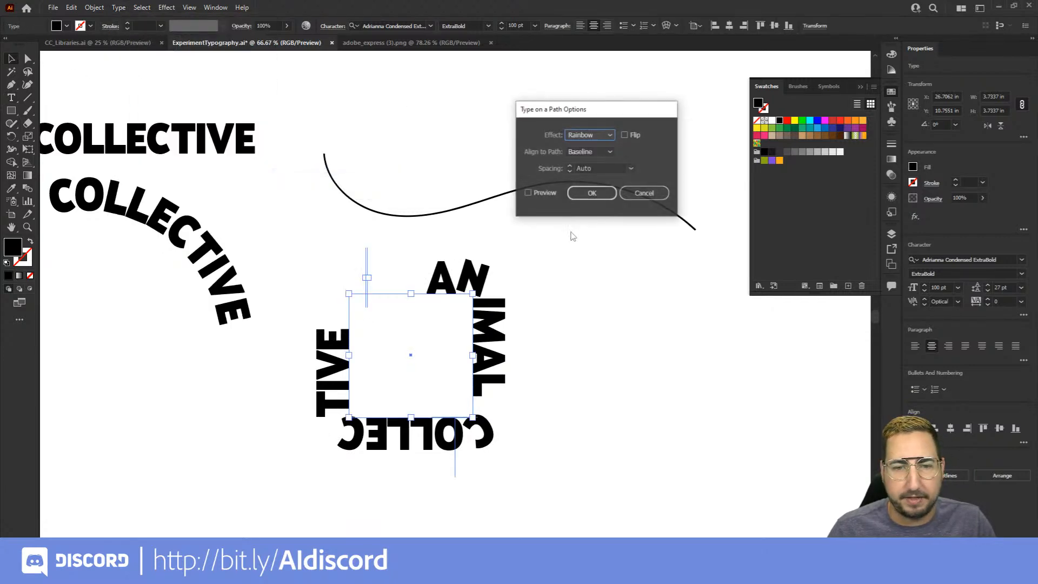
{"action": "left_click", "coordinate": [589, 151]}
{"action": "left_click", "coordinate": [591, 141]}
{"action": "left_click", "coordinate": [591, 139]}
{"action": "left_click", "coordinate": [588, 192]}
{"action": "left_click", "coordinate": [546, 193]}
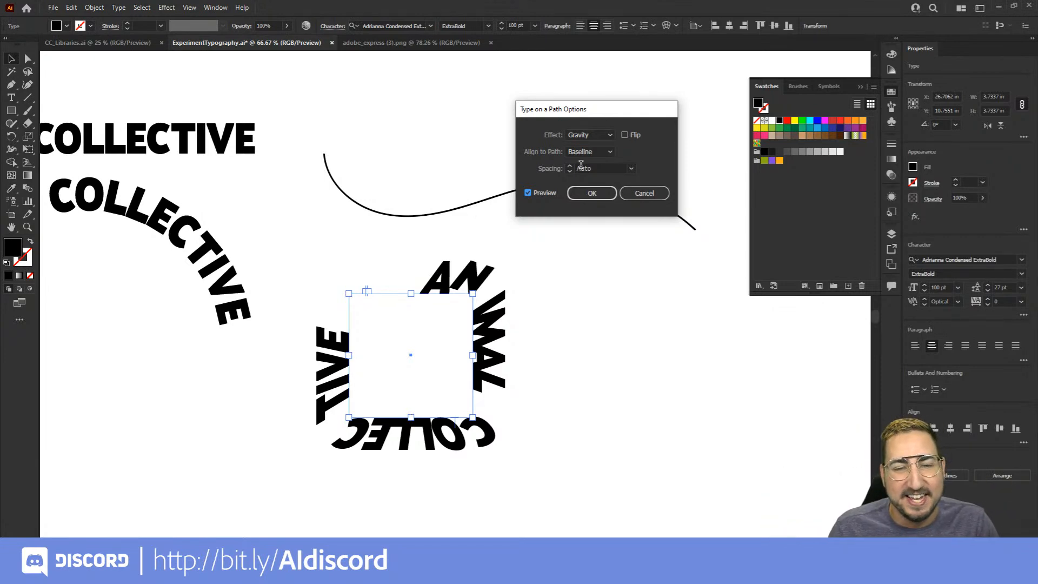
{"action": "left_click", "coordinate": [589, 153]}
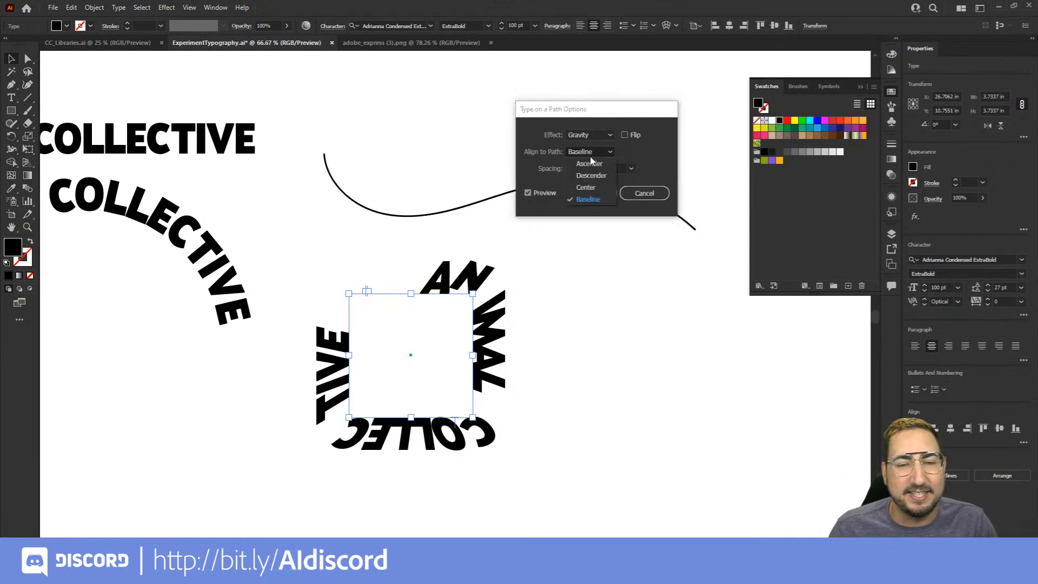
{"action": "left_click", "coordinate": [586, 187]}
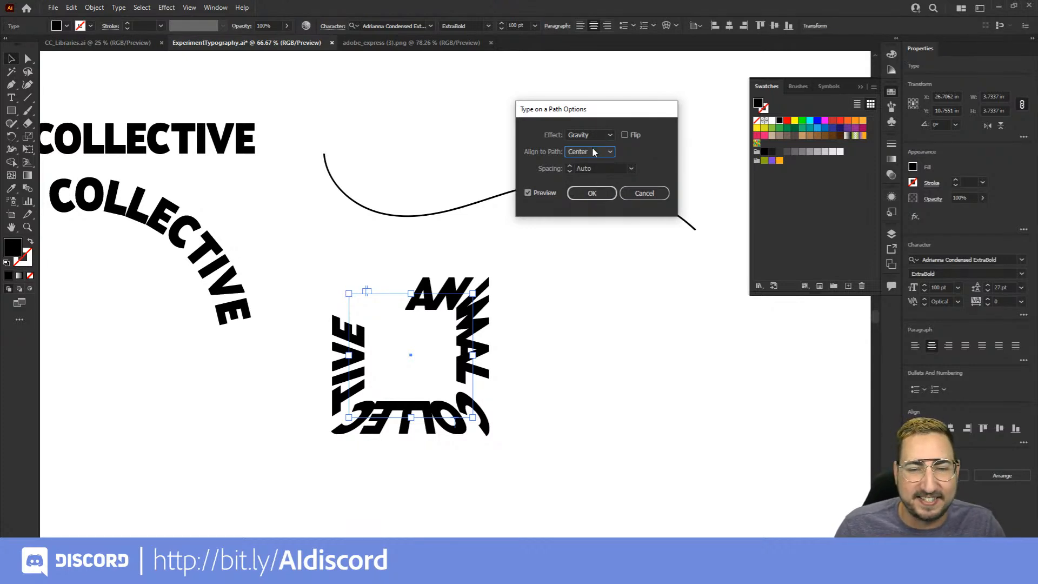
Try path spacings of 6 pt and 36 pt on the square text
{"action": "left_click", "coordinate": [631, 168]}
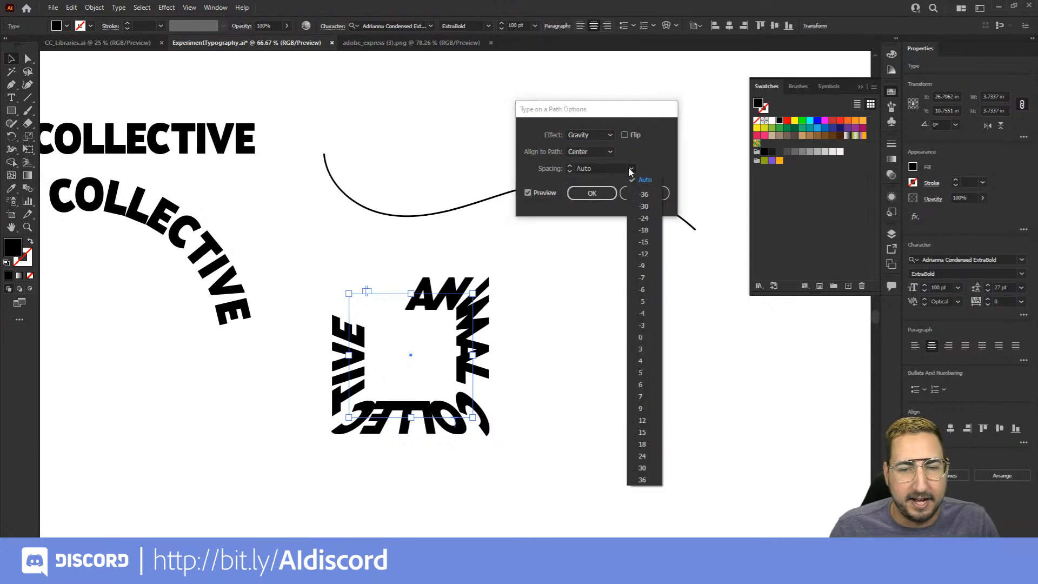
{"action": "left_click", "coordinate": [638, 367]}
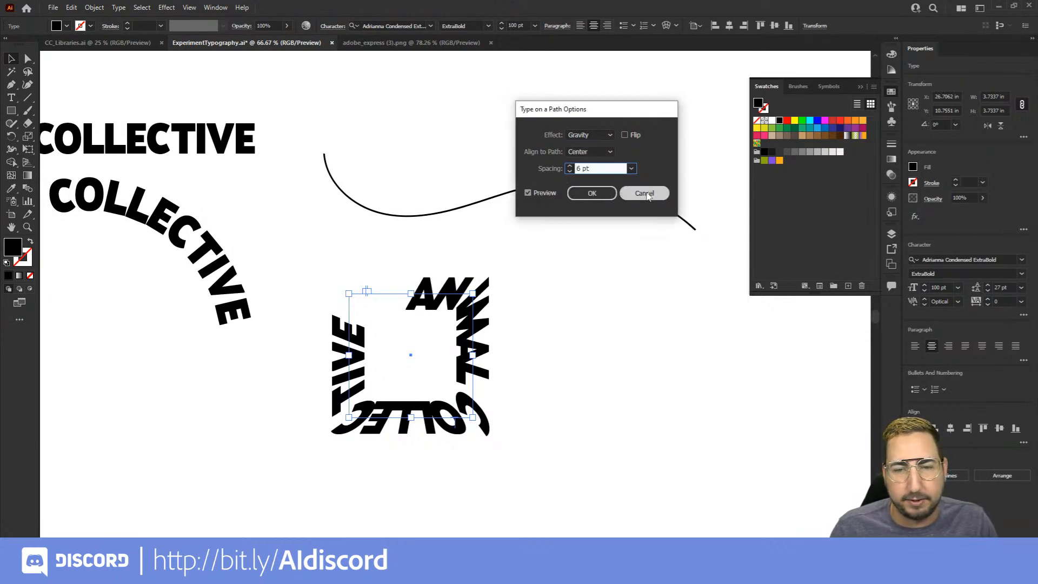
{"action": "left_click", "coordinate": [631, 168]}
{"action": "left_click", "coordinate": [642, 480]}
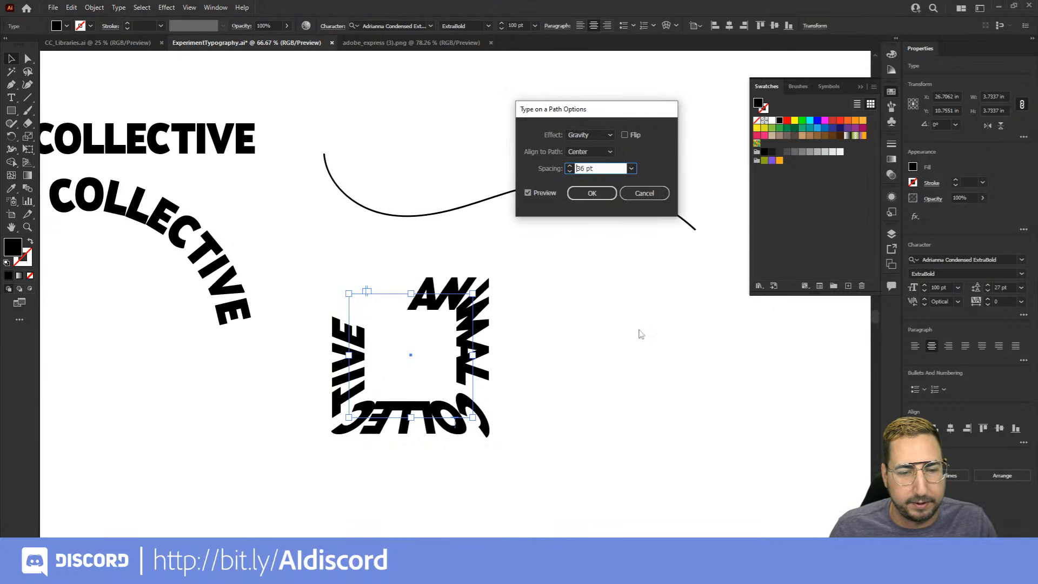
Set the square text's path spacing to 0 pt and apply the path options
{"action": "left_click", "coordinate": [631, 168]}
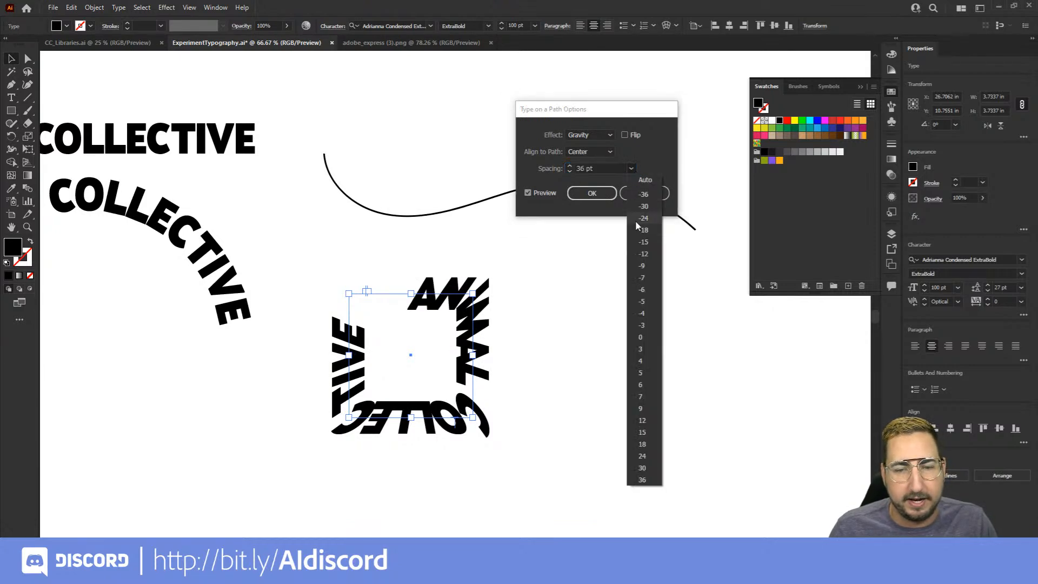
{"action": "left_click", "coordinate": [643, 346]}
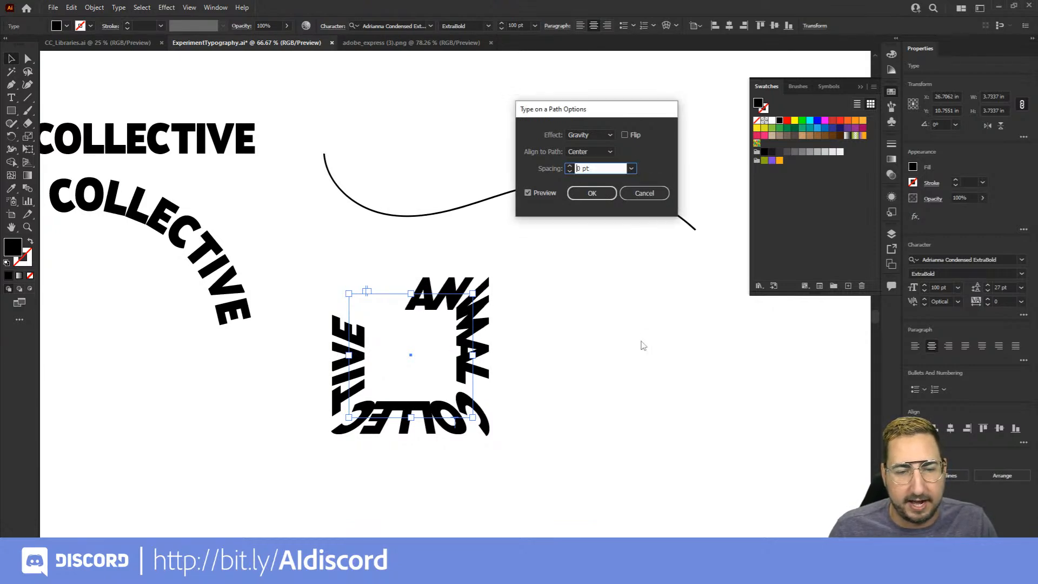
{"action": "left_click", "coordinate": [592, 193]}
Enlarge the square path text to about 17.59 in wide by 14.28 in high
{"action": "key", "text": "z"}
{"action": "left_click", "coordinate": [431, 359], "text": "alt"}
{"action": "left_click", "coordinate": [431, 360], "text": "alt"}
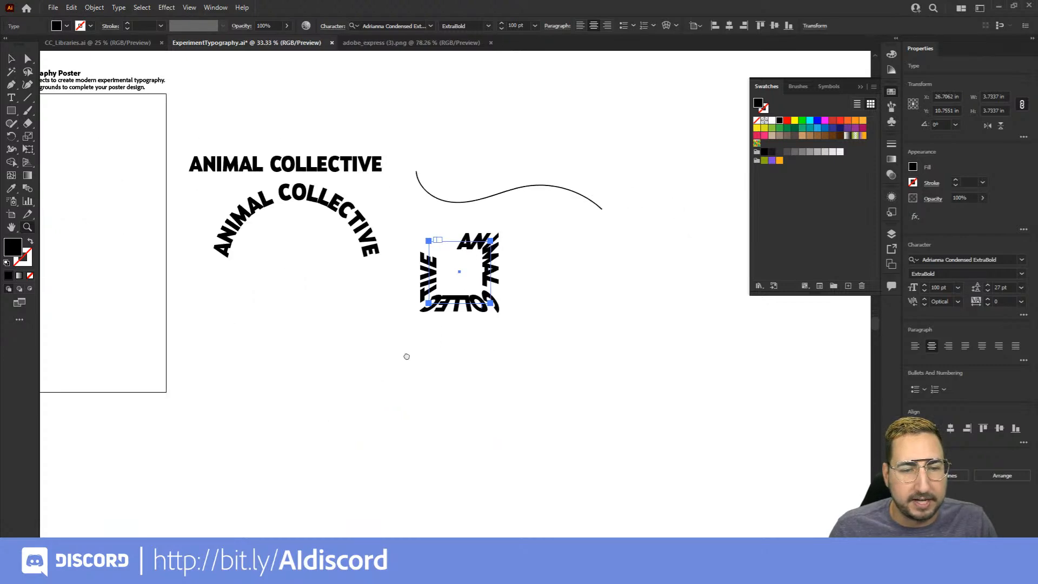
{"action": "left_click_drag", "start_coordinate": [403, 355], "coordinate": [492, 358]}
{"action": "key", "text": "v"}
{"action": "left_click_drag", "start_coordinate": [581, 311], "coordinate": [713, 442]}
{"action": "left_click_drag", "start_coordinate": [714, 443], "coordinate": [685, 466]}
{"action": "left_click_drag", "start_coordinate": [539, 329], "coordinate": [605, 382]}
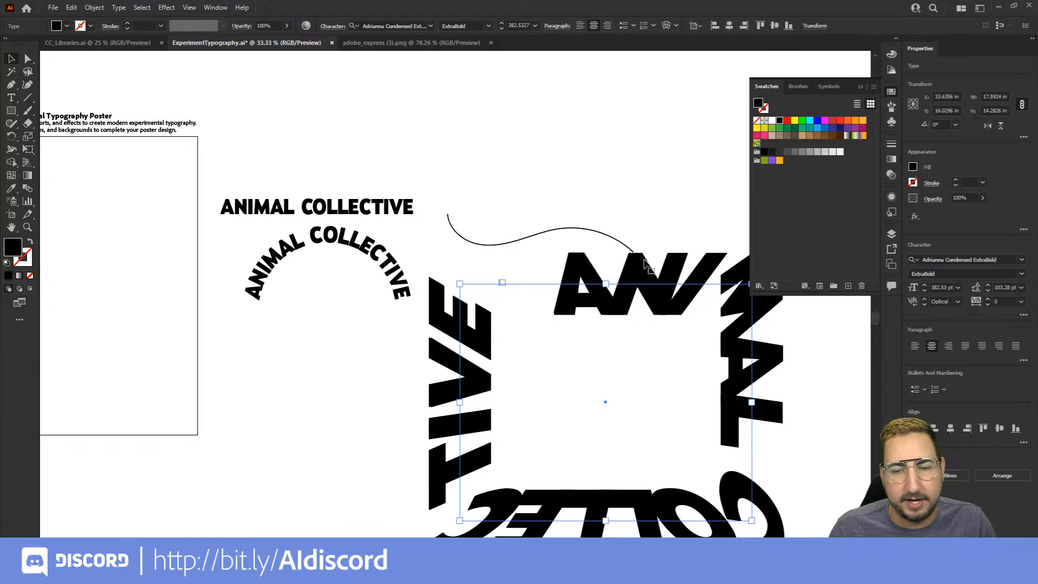
Move the enlarged path text onto the poster artboard and scale it down to about 9.46 by 7.68 in
{"action": "left_click_drag", "start_coordinate": [642, 284], "coordinate": [417, 218]}
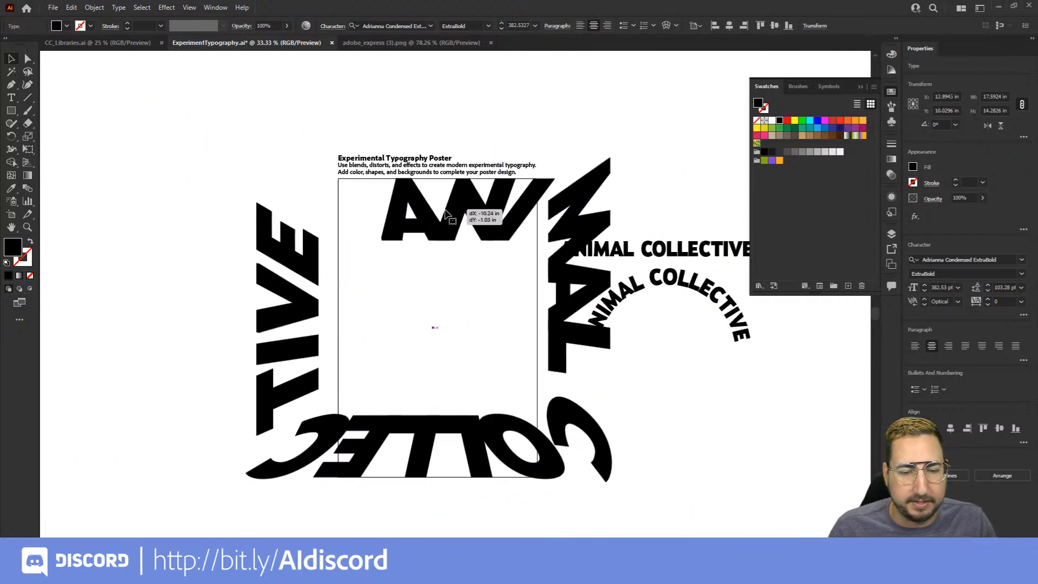
{"action": "key", "text": "s"}
{"action": "left_click_drag", "start_coordinate": [653, 118], "coordinate": [529, 196]}
Slide the type around its rectangular path so that COLL runs along the upper edge
{"action": "key", "text": "z"}
{"action": "left_click", "coordinate": [489, 371]}
{"action": "left_click_drag", "start_coordinate": [449, 349], "coordinate": [468, 387]}
{"action": "key", "text": "v"}
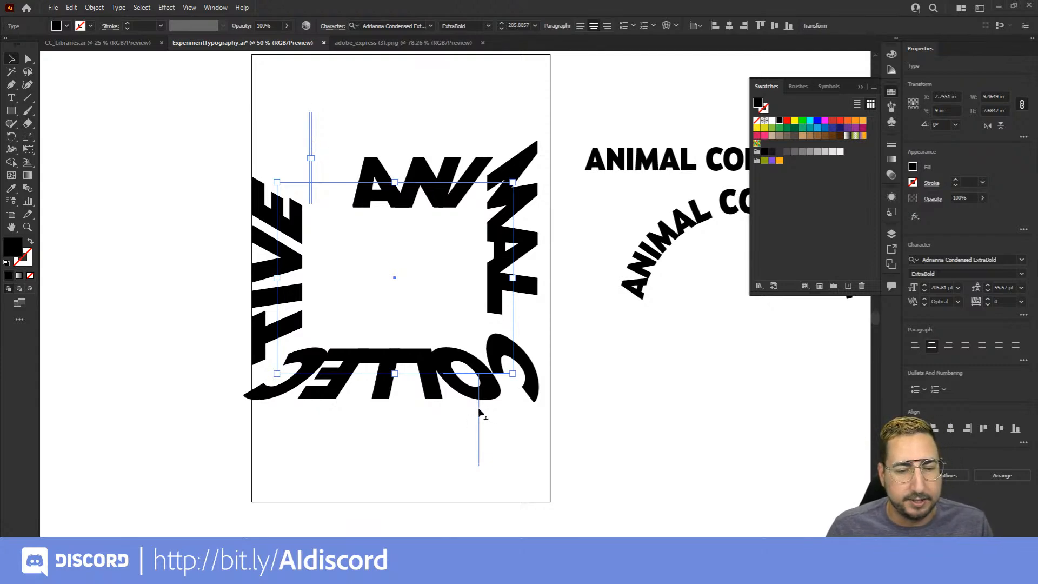
{"action": "left_click_drag", "start_coordinate": [479, 411], "coordinate": [395, 103]}
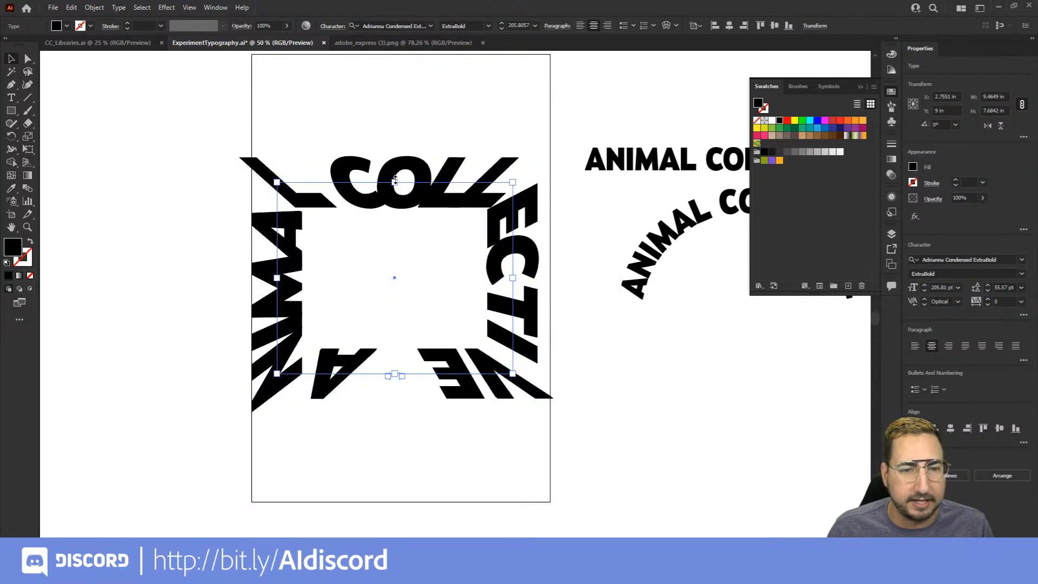
Reshape the path text to about 8.33 in wide by 10.65 in high and fit it in the poster's upper part
{"action": "key", "text": "z"}
{"action": "left_click", "coordinate": [415, 200]}
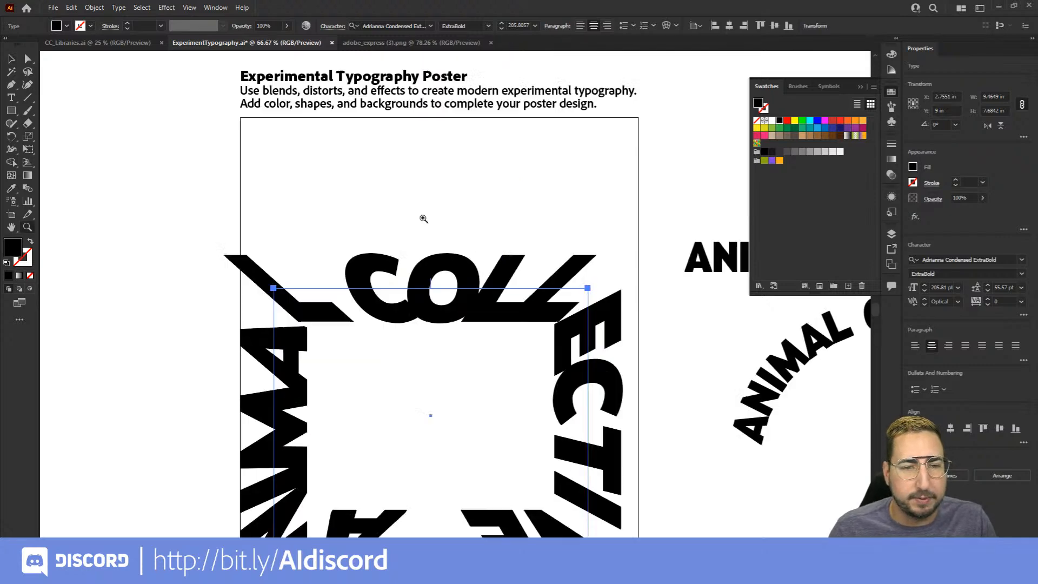
{"action": "left_click", "coordinate": [456, 312]}
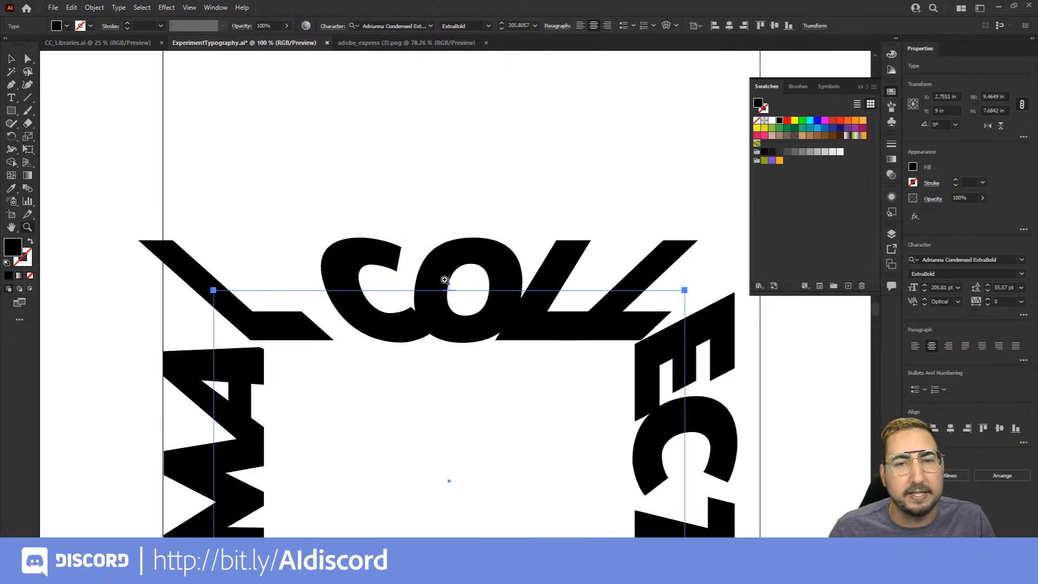
{"action": "left_click", "coordinate": [496, 307], "text": "alt"}
{"action": "left_click", "coordinate": [497, 308], "text": "alt"}
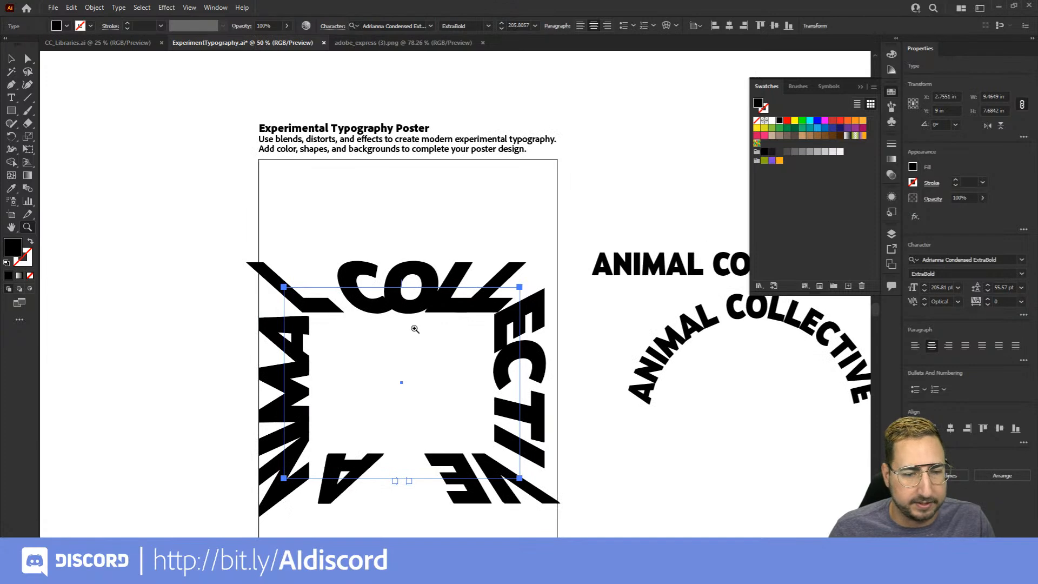
{"action": "scroll", "coordinate": [419, 324], "scroll_direction": "down", "scroll_amount": 2}
{"action": "scroll", "coordinate": [412, 273], "scroll_direction": "down", "scroll_amount": 1}
{"action": "key", "text": "v"}
{"action": "left_click_drag", "start_coordinate": [300, 215], "coordinate": [320, 139]}
{"action": "mouse_move", "coordinate": [536, 408]}
{"action": "left_mouse_down"}
{"action": "mouse_move", "coordinate": [529, 413]}
{"action": "mouse_move", "coordinate": [528, 389]}
{"action": "mouse_move", "coordinate": [531, 400]}
{"action": "mouse_move", "coordinate": [513, 411]}
{"action": "mouse_move", "coordinate": [525, 400]}
{"action": "left_mouse_up"}
{"action": "left_click", "coordinate": [616, 426]}
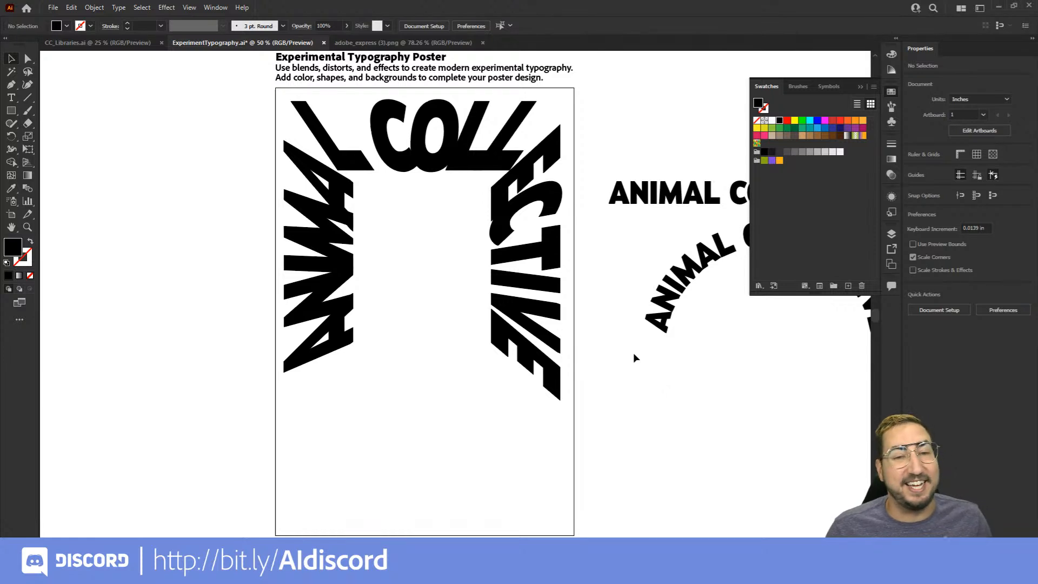
{"action": "left_click", "coordinate": [462, 170]}
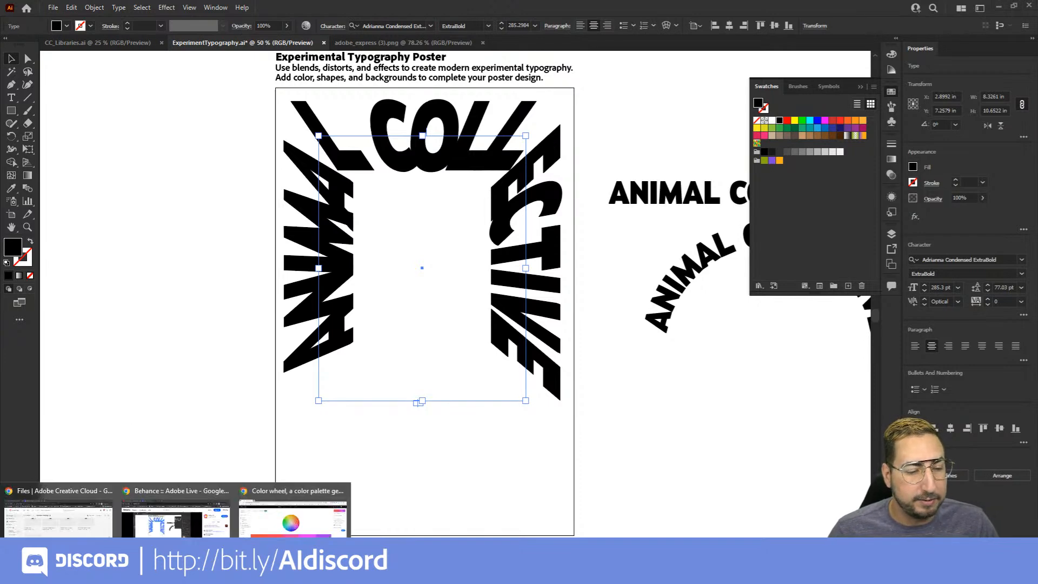
Switch to Adobe Color in the browser and open the Explore page of color themes
{"action": "left_click", "coordinate": [296, 511]}
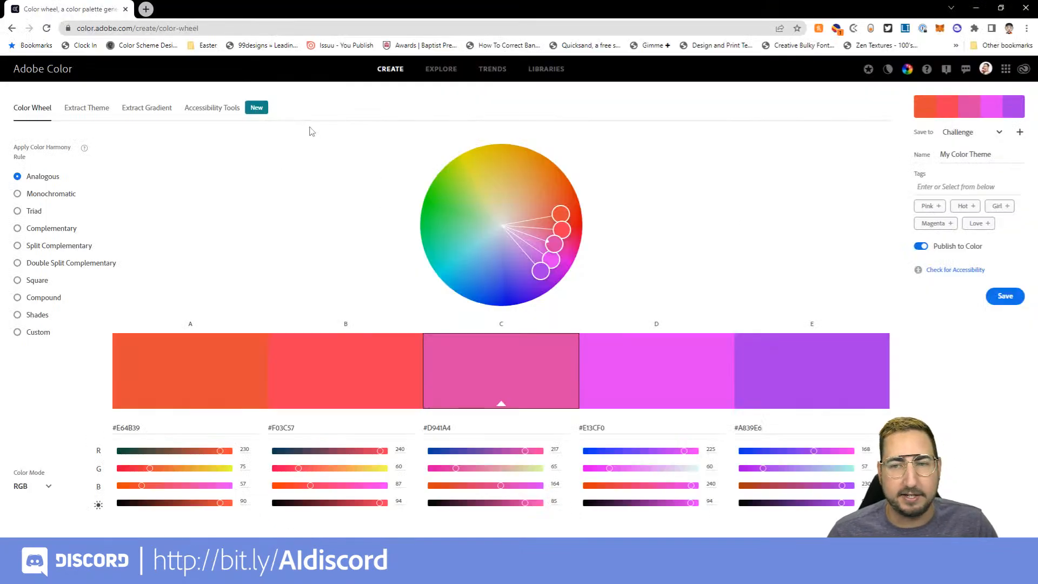
{"action": "left_click", "coordinate": [449, 72]}
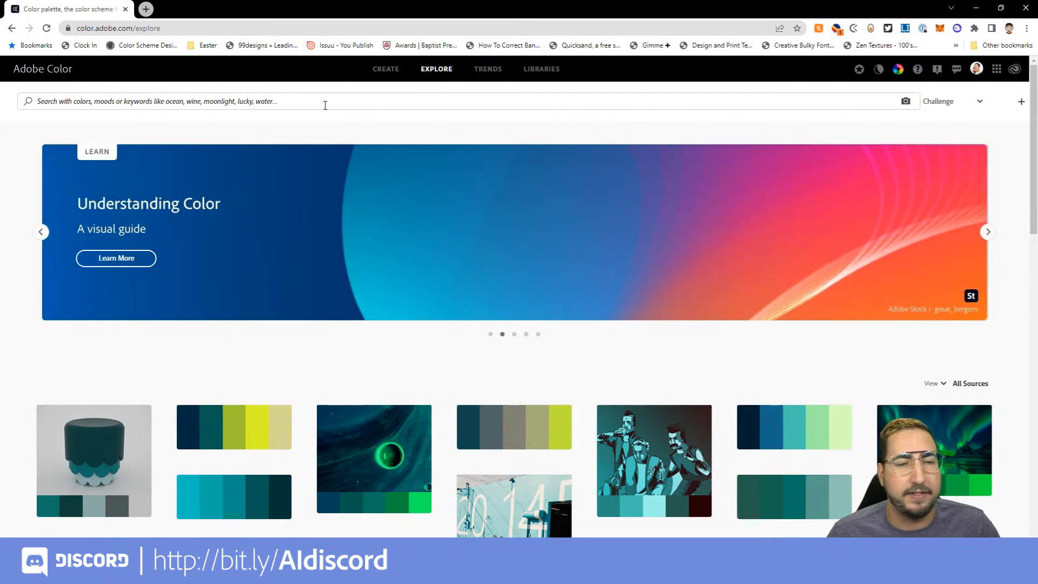
Search the Adobe Color themes for "psychodelic"
{"action": "left_click", "coordinate": [325, 105]}
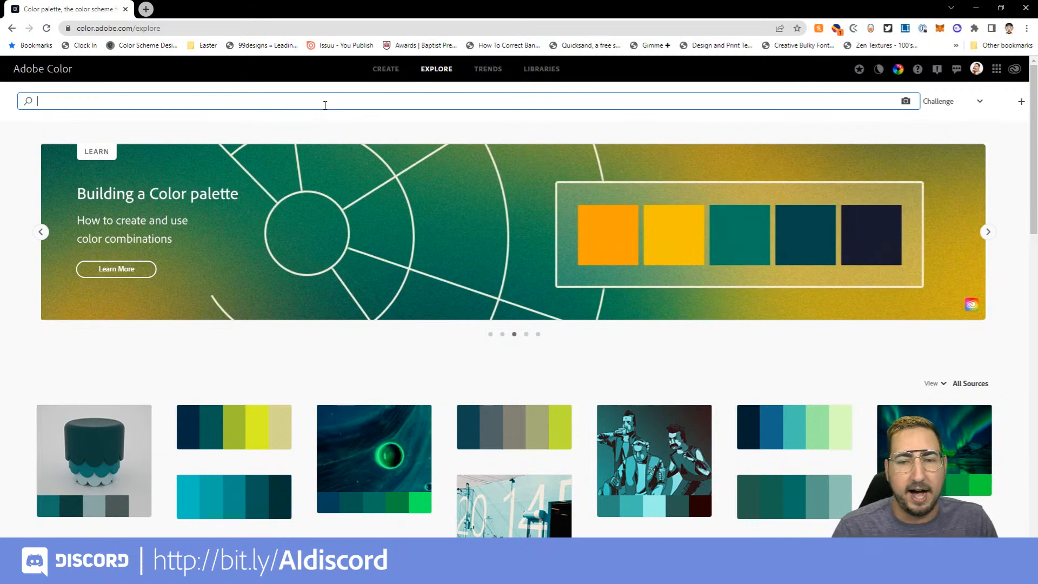
{"action": "type", "text": "ps"}
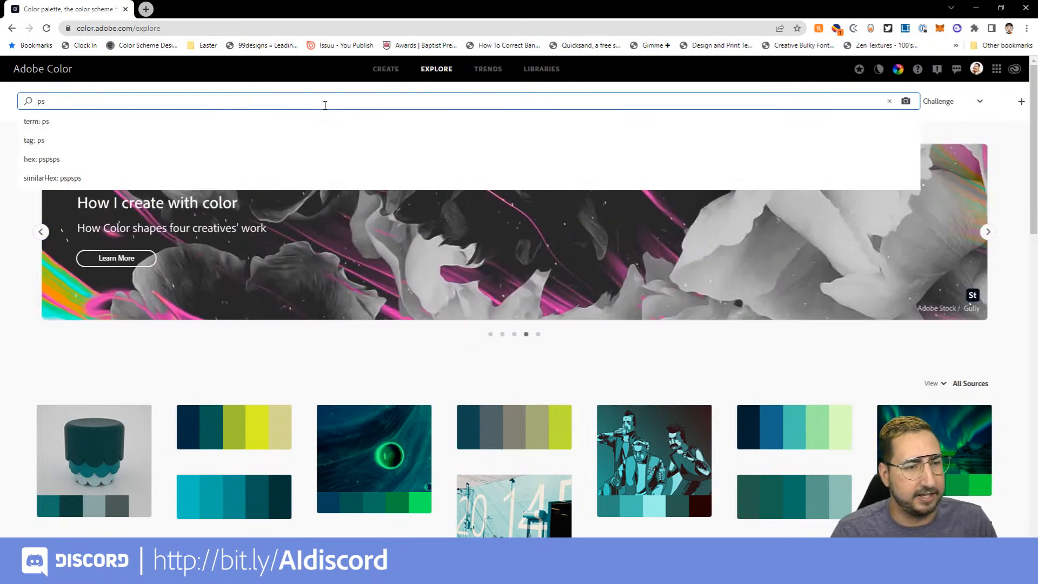
{"action": "type", "text": "ychodelic"}
{"action": "key", "text": "Return"}
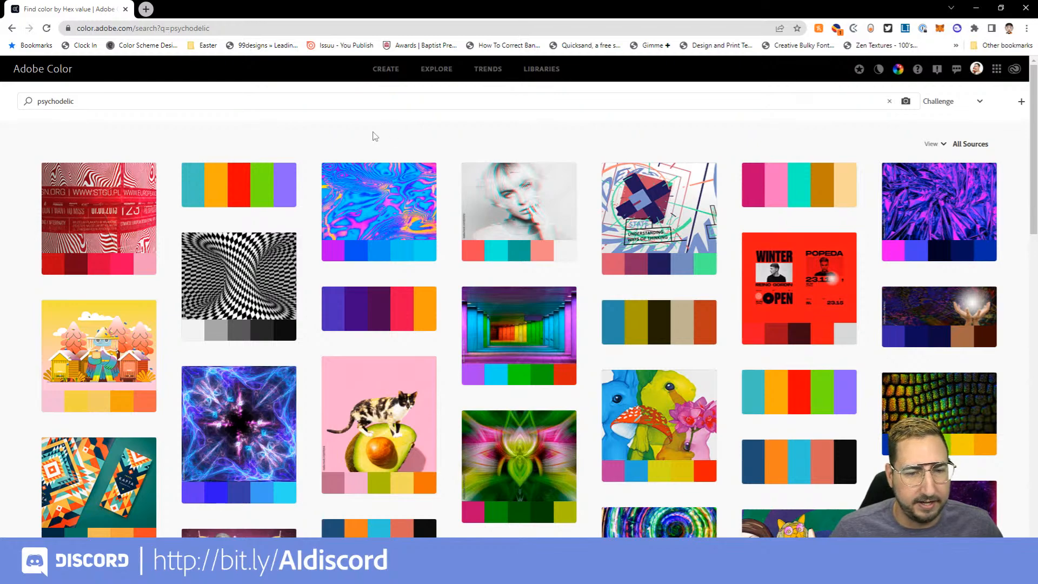
Find the navy, green, yellow and orange theme among the results and add it to the Challenge library
{"action": "mouse_move", "coordinate": [264, 209]}
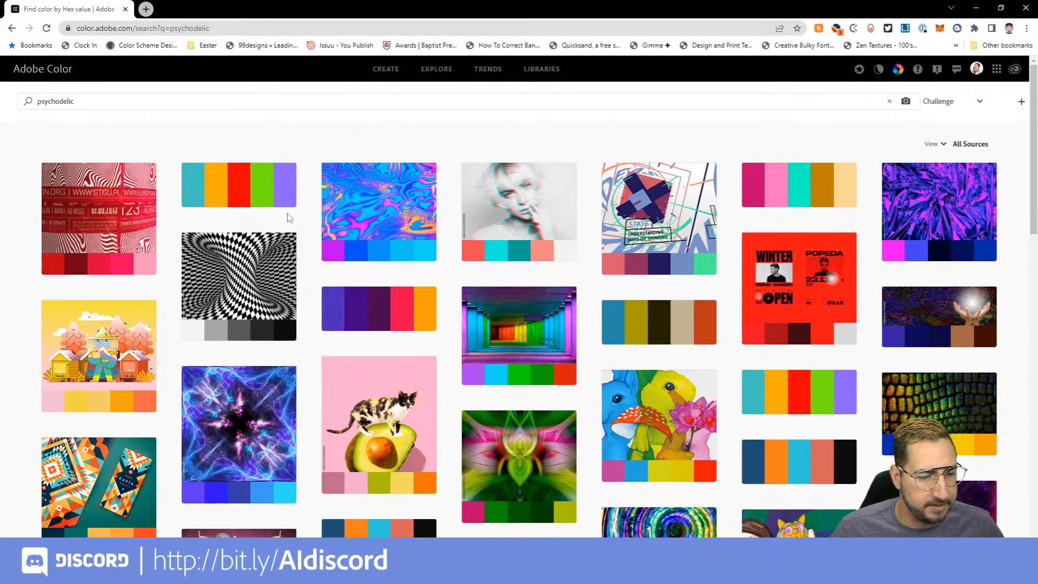
{"action": "scroll", "coordinate": [120, 303], "scroll_direction": "down", "scroll_amount": 4}
{"action": "mouse_move", "coordinate": [120, 303]}
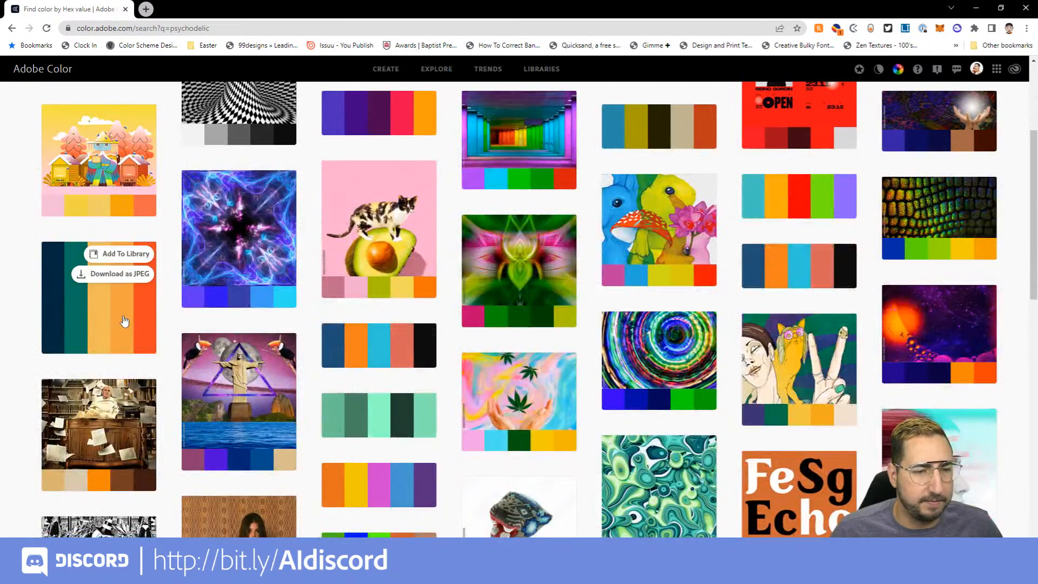
{"action": "mouse_move", "coordinate": [83, 332]}
{"action": "mouse_move", "coordinate": [53, 297]}
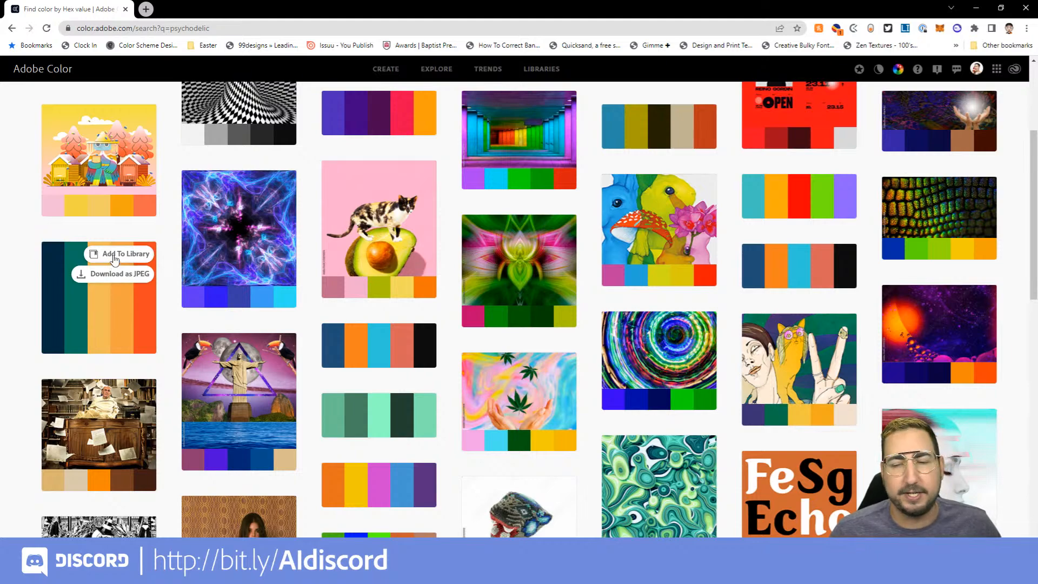
{"action": "left_click", "coordinate": [114, 258]}
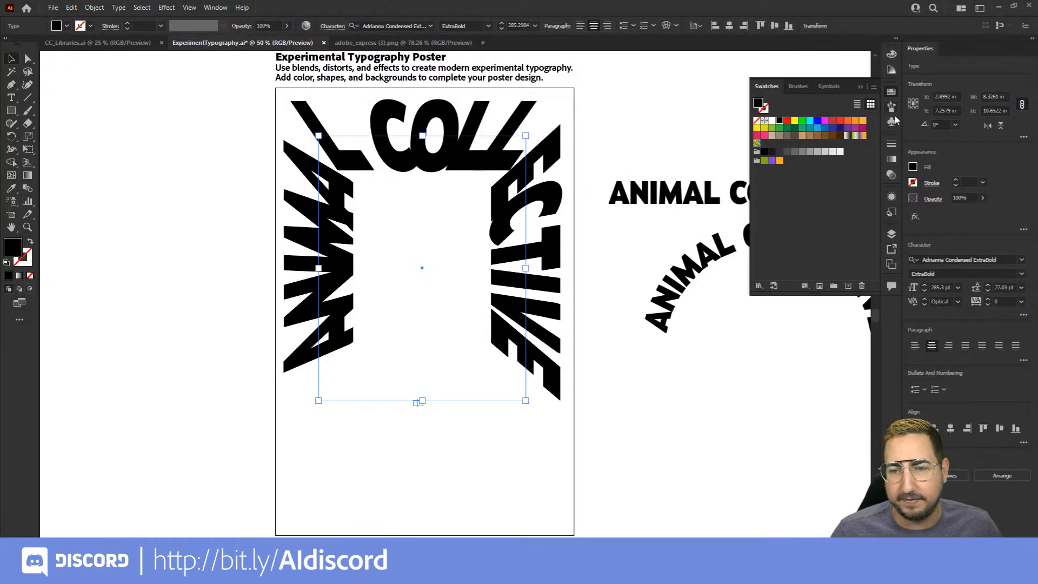
Switch to Illustrator, show the Libraries panel and enlarge it to reach the saved theme in the Challenge library
{"action": "left_click", "coordinate": [215, 7]}
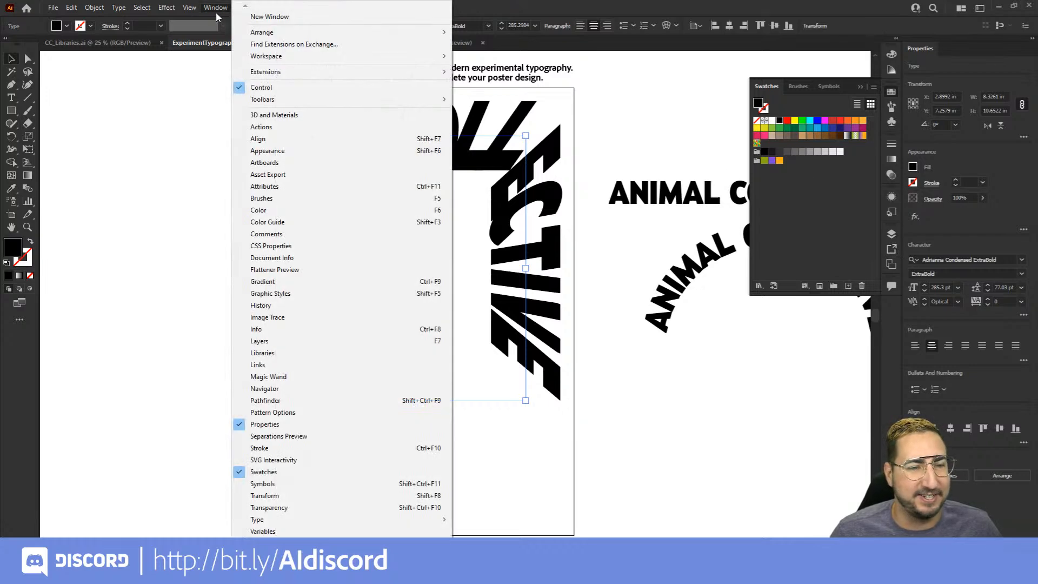
{"action": "left_click", "coordinate": [292, 356]}
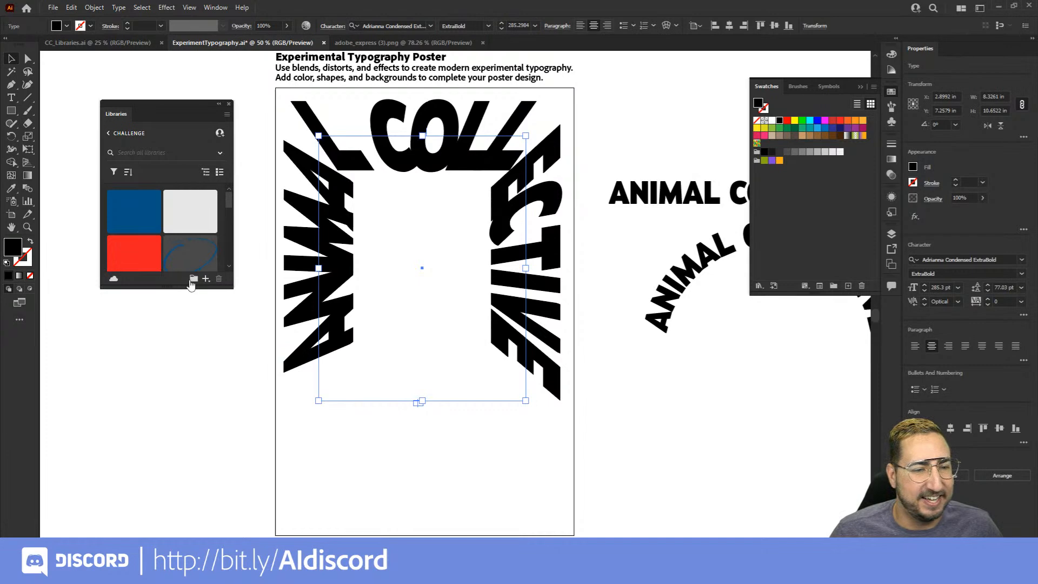
{"action": "left_click_drag", "start_coordinate": [226, 288], "coordinate": [239, 536]}
{"action": "scroll", "coordinate": [194, 357], "scroll_direction": "down", "scroll_amount": 2}
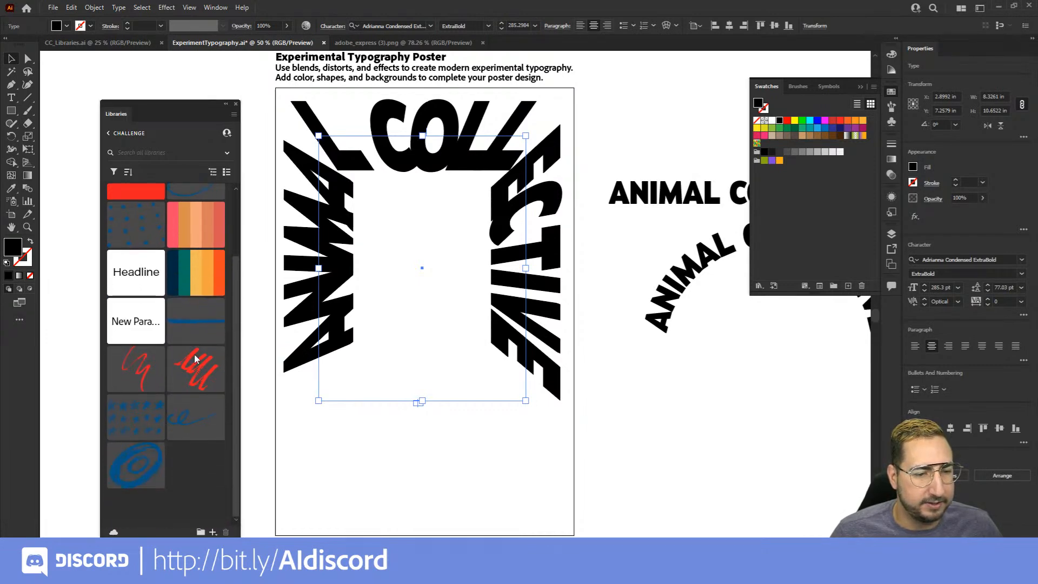
Add the whole INAYA Festival color theme from the Challenge library to the document's swatches
{"action": "right_click", "coordinate": [199, 263]}
{"action": "left_click", "coordinate": [243, 278]}
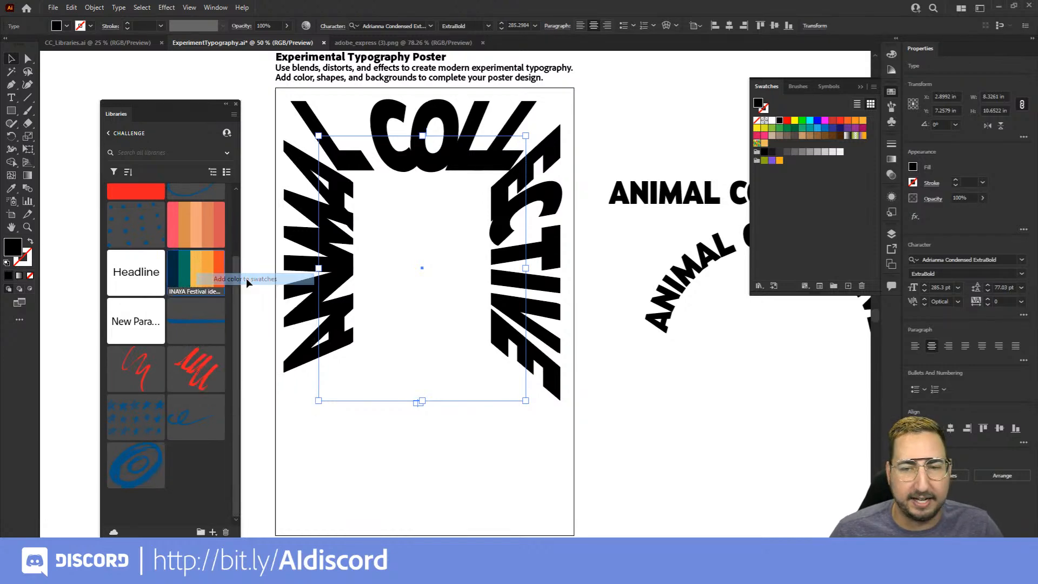
{"action": "right_click", "coordinate": [211, 263]}
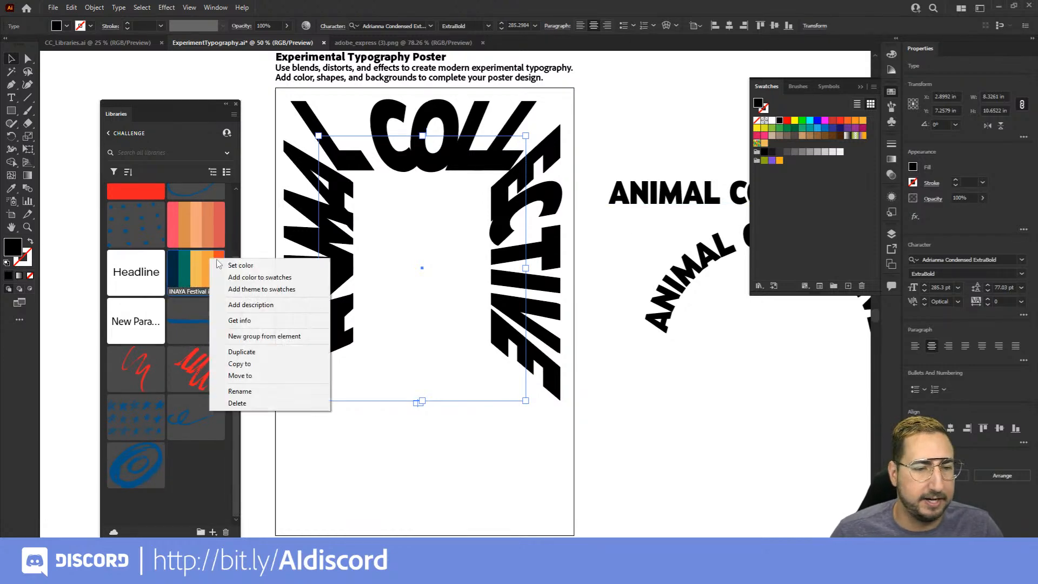
{"action": "left_click", "coordinate": [252, 290]}
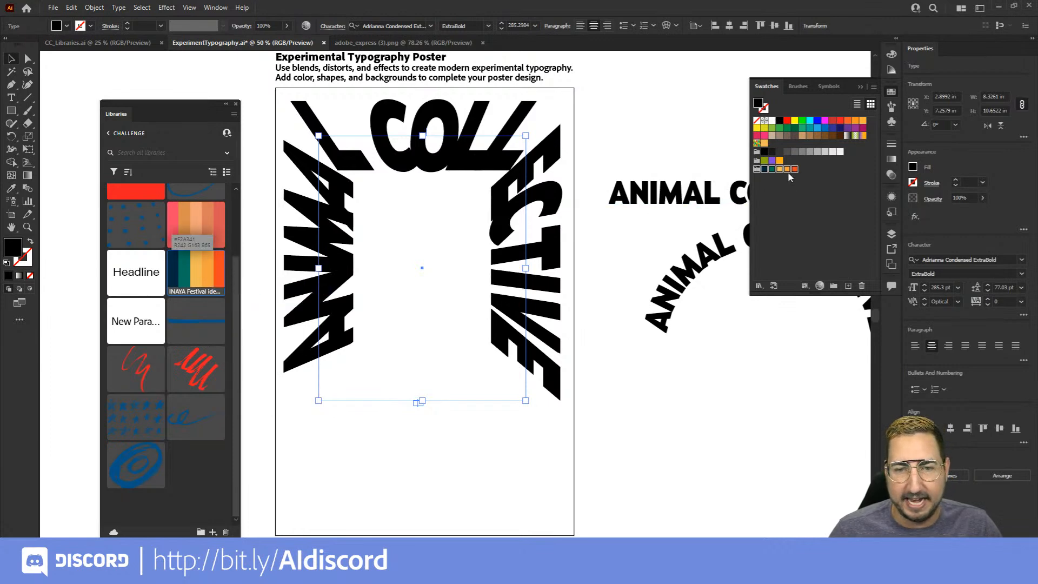
Fill the ANIMAL COLLECTIVE path text on the poster with the theme's red-orange swatch
{"action": "left_click", "coordinate": [580, 164]}
{"action": "left_click", "coordinate": [520, 145]}
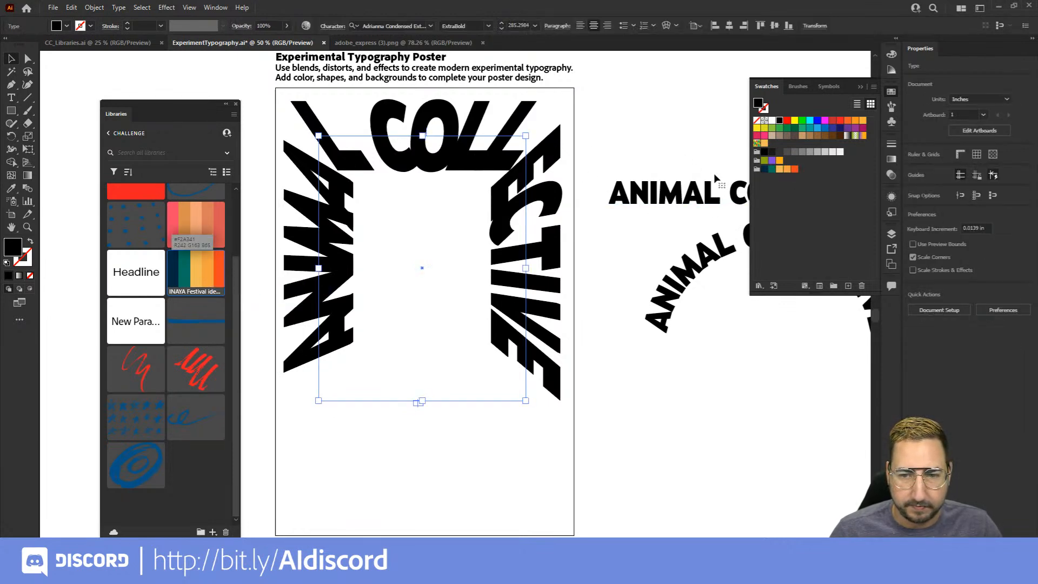
{"action": "left_click", "coordinate": [794, 169]}
{"action": "left_click", "coordinate": [661, 139]}
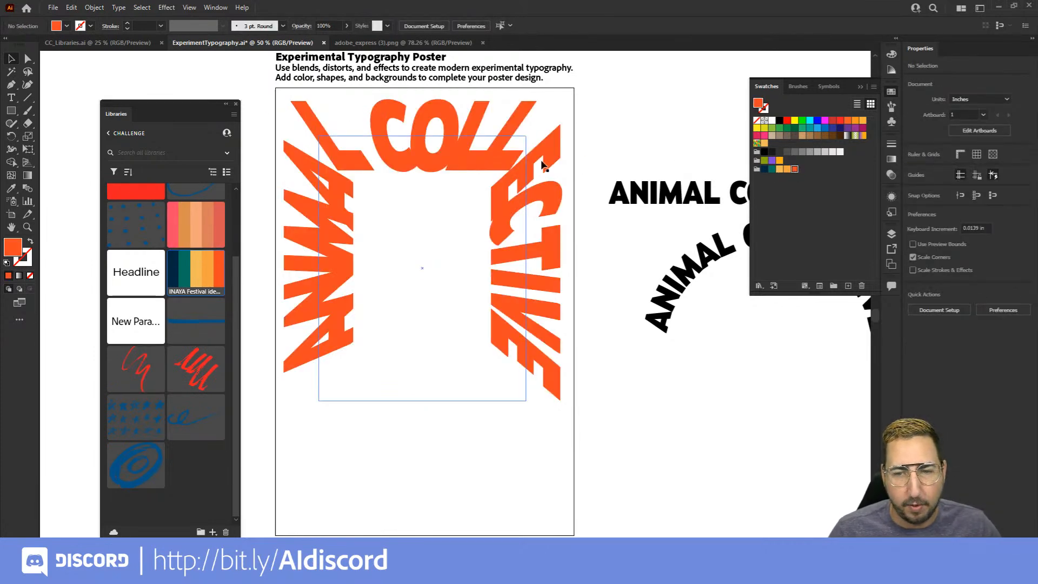
Draw a 12 by 18 in rectangle covering the whole poster artboard and fill it with the theme's light orange swatch
{"action": "left_click_drag", "start_coordinate": [532, 163], "coordinate": [558, 157]}
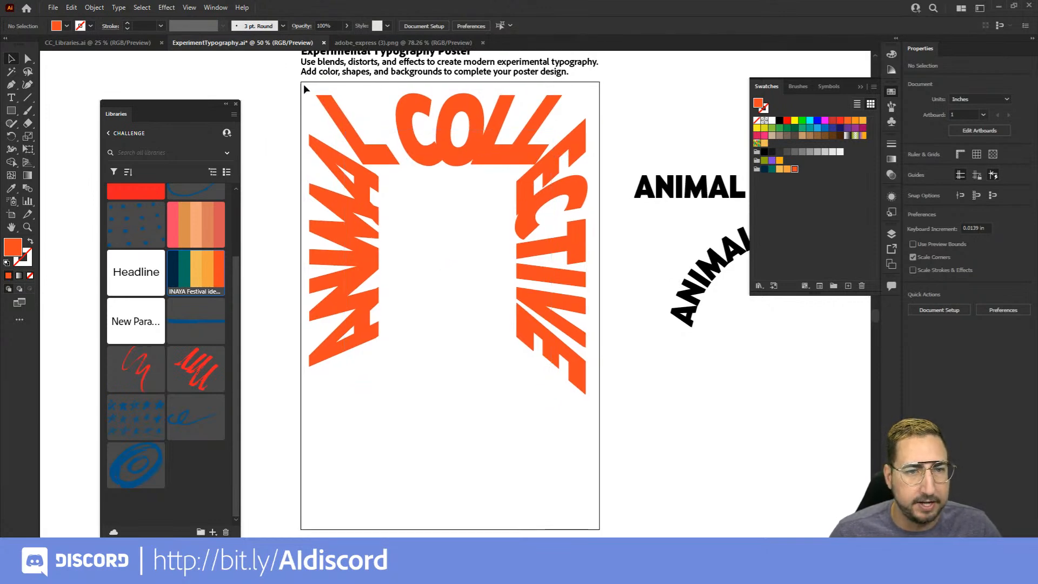
{"action": "key", "text": "m"}
{"action": "left_click_drag", "start_coordinate": [300, 82], "coordinate": [599, 525]}
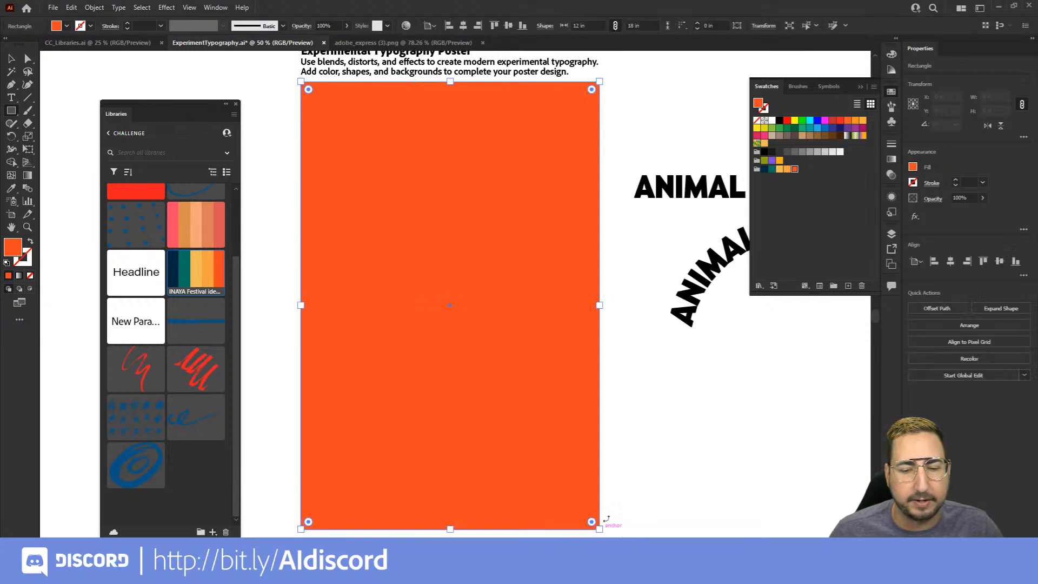
{"action": "left_click", "coordinate": [779, 169]}
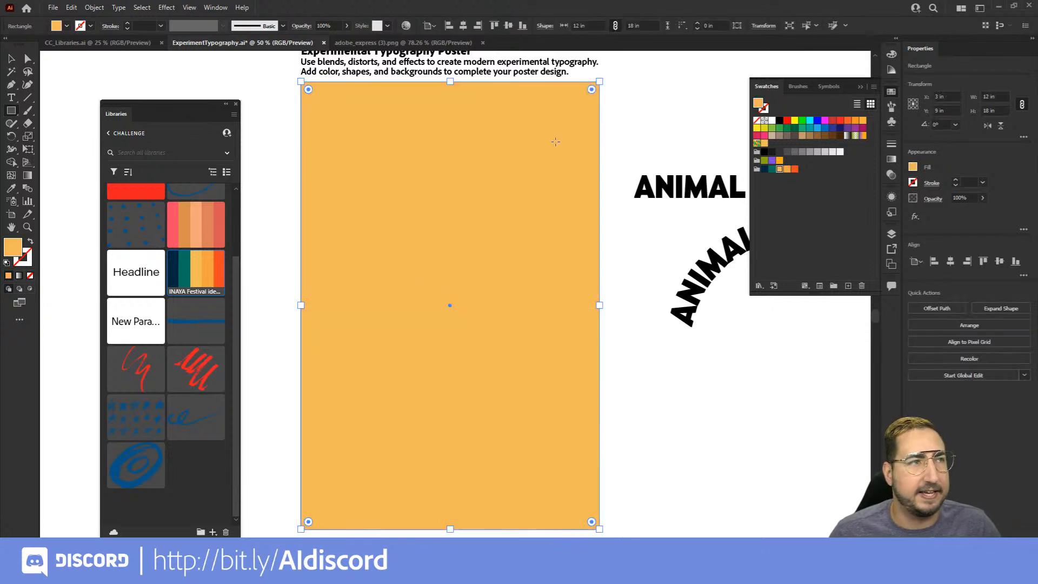
Send the light orange rectangle to the back, behind the ANIMAL COLLECTIVE lettering
{"action": "key", "text": "v"}
{"action": "right_click", "coordinate": [464, 147]}
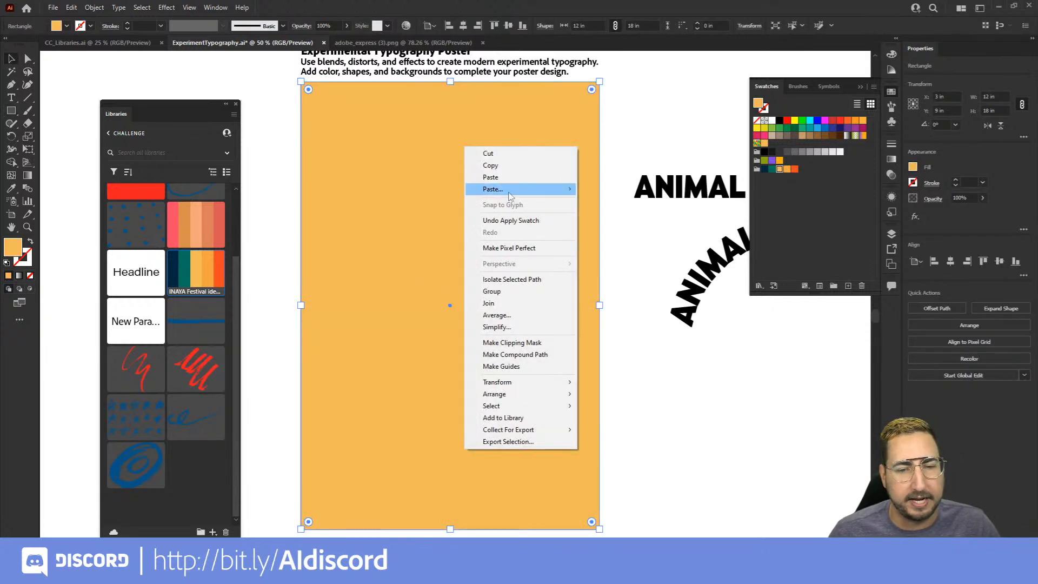
{"action": "mouse_move", "coordinate": [563, 394]}
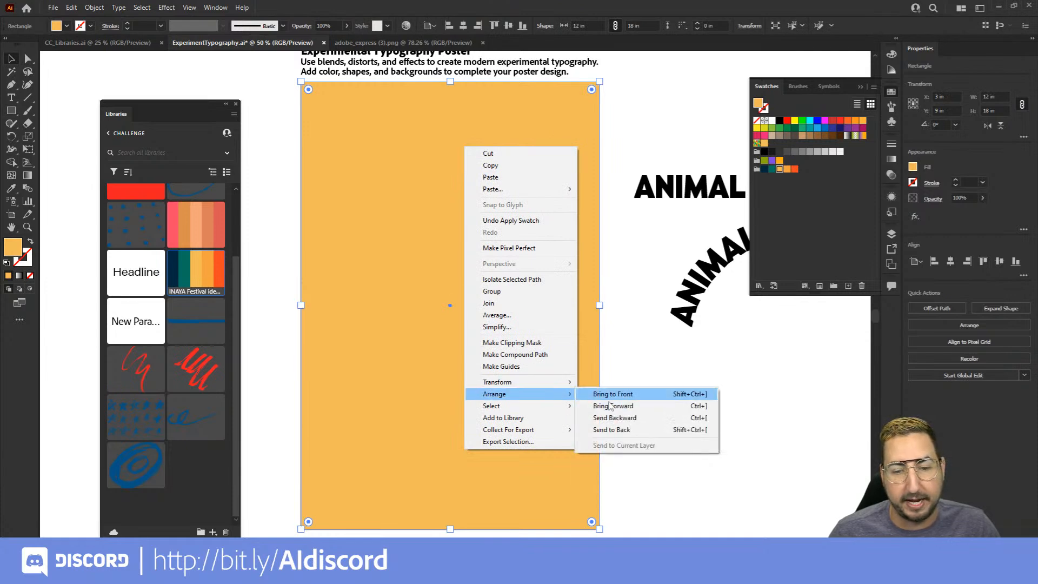
{"action": "left_click", "coordinate": [612, 430]}
{"action": "left_click", "coordinate": [653, 438]}
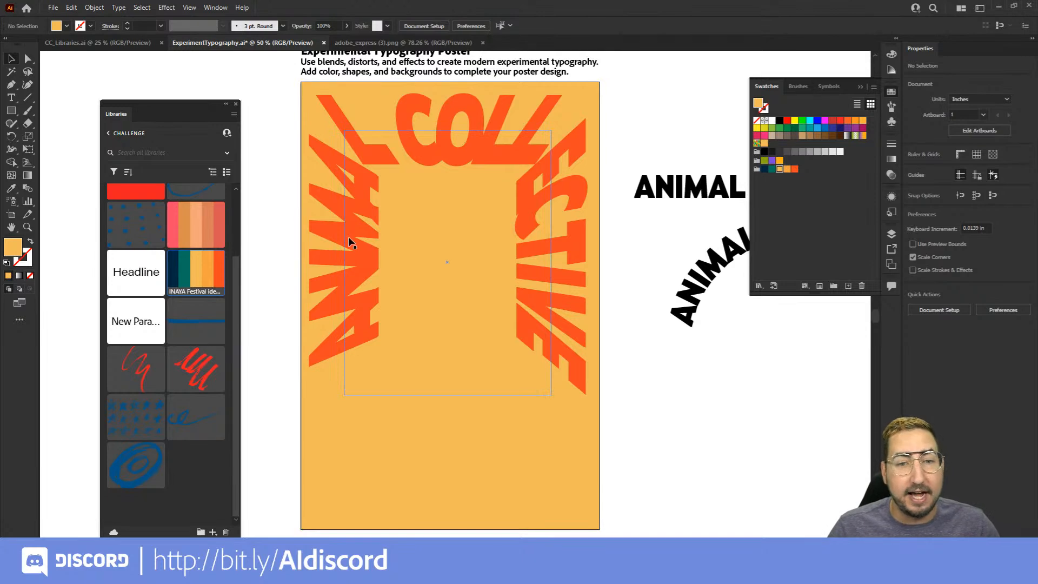
Draw a circle about 8.33 in wide in the poster's lower part and delete its top anchor point to leave a half-circle arc
{"action": "key", "text": "l"}
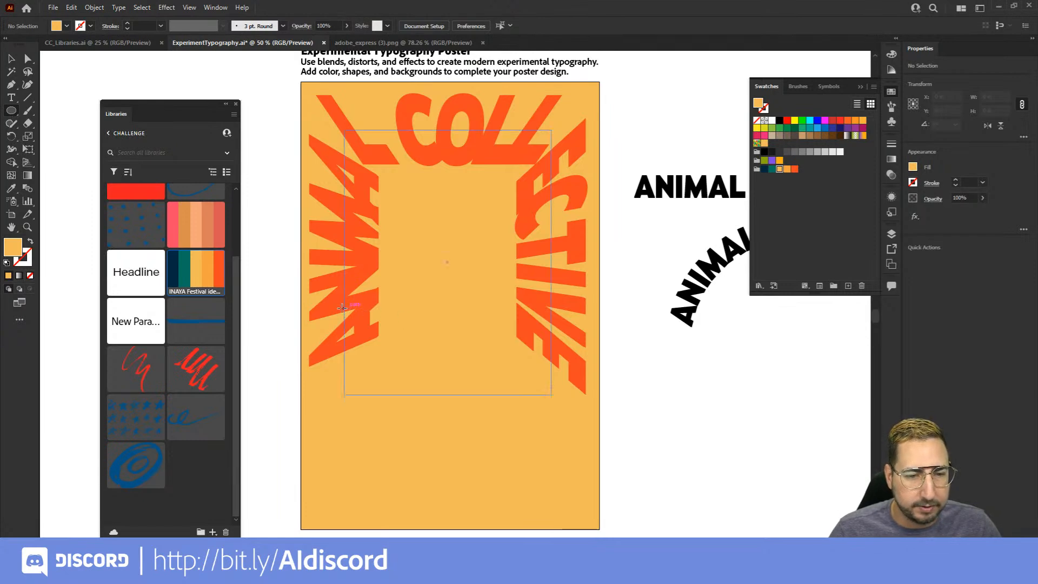
{"action": "left_click_drag", "start_coordinate": [342, 307], "coordinate": [550, 371]}
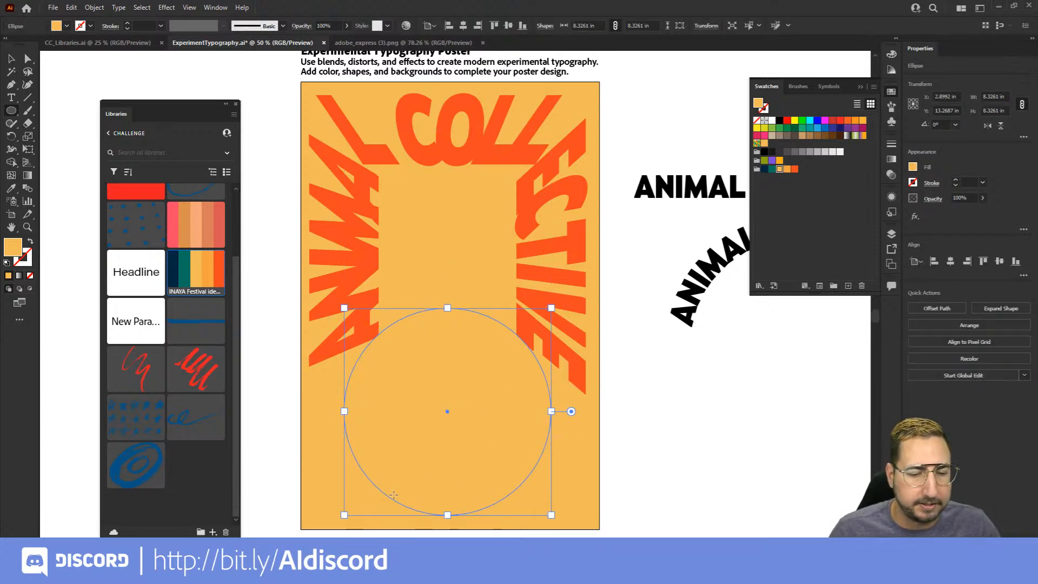
{"action": "key", "text": "a"}
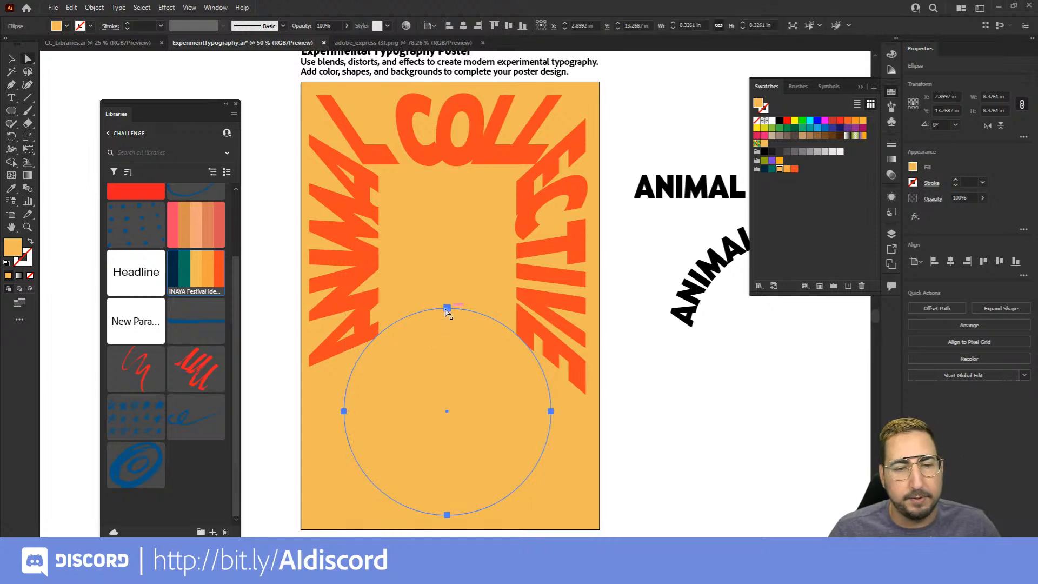
{"action": "left_click", "coordinate": [446, 308]}
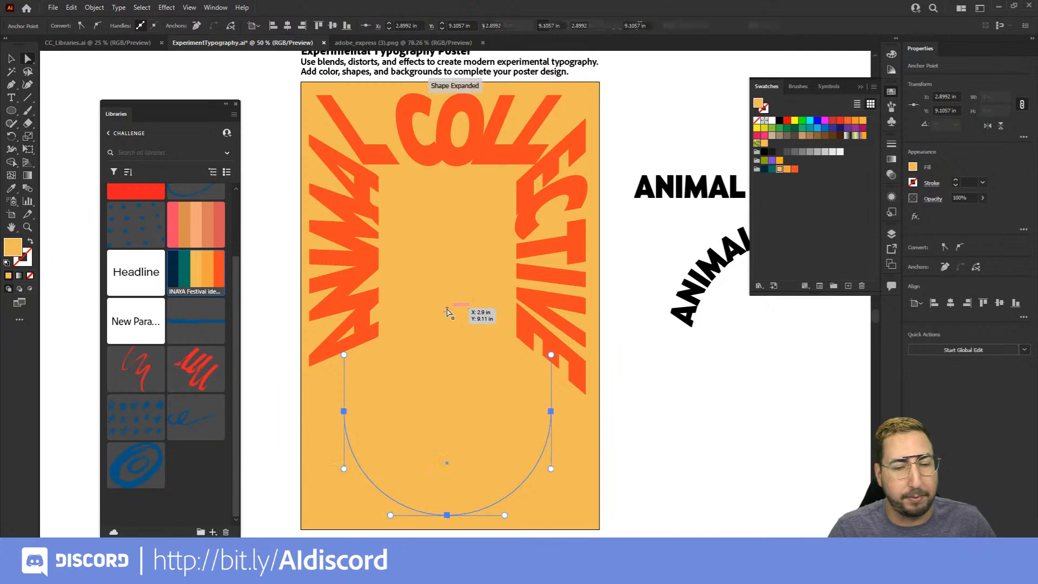
{"action": "key", "text": "Delete"}
Place type on the half-circle path and enter the letters SE
{"action": "key", "text": "t"}
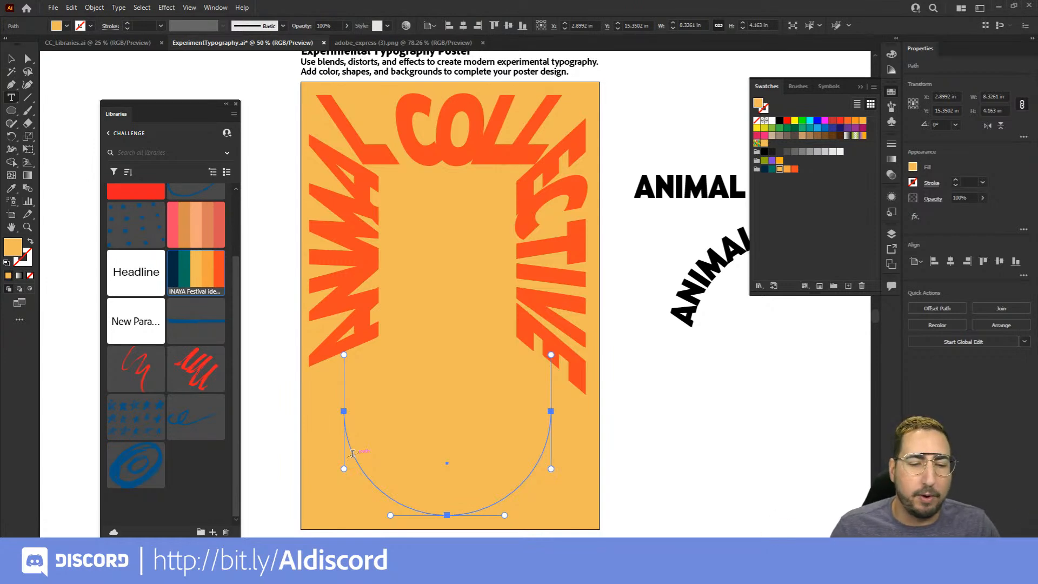
{"action": "left_click", "coordinate": [352, 453]}
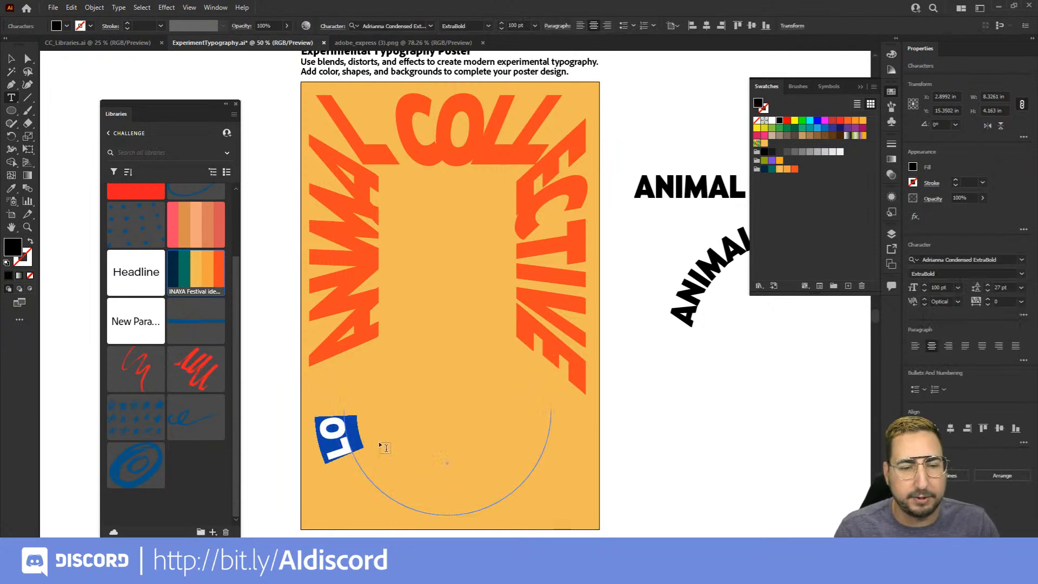
{"action": "type", "text": "SE"}
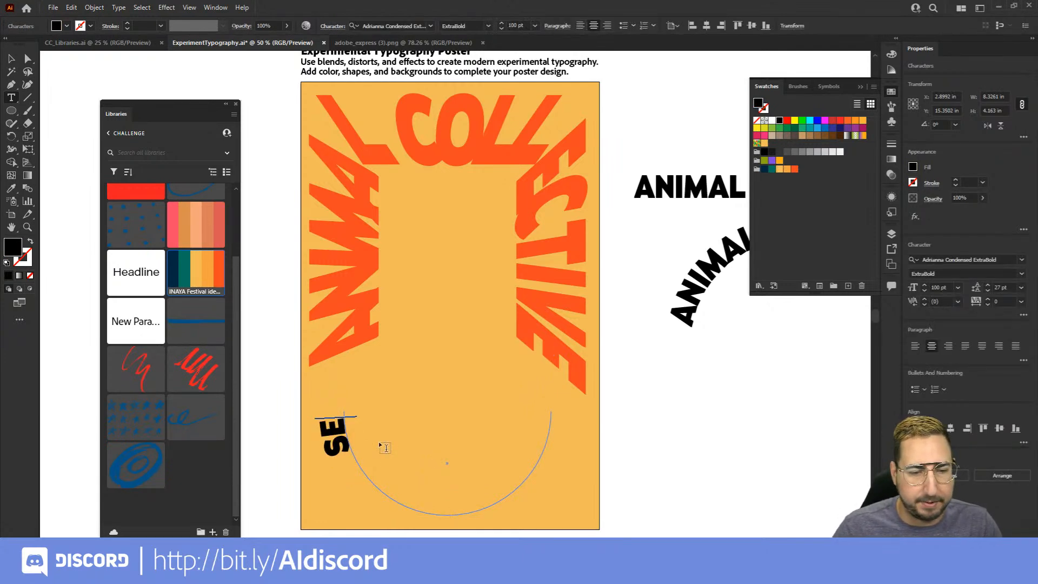
Slide the SE text to the middle of the arc and flip it to the inside so it reads upright
{"action": "left_click", "coordinate": [11, 59]}
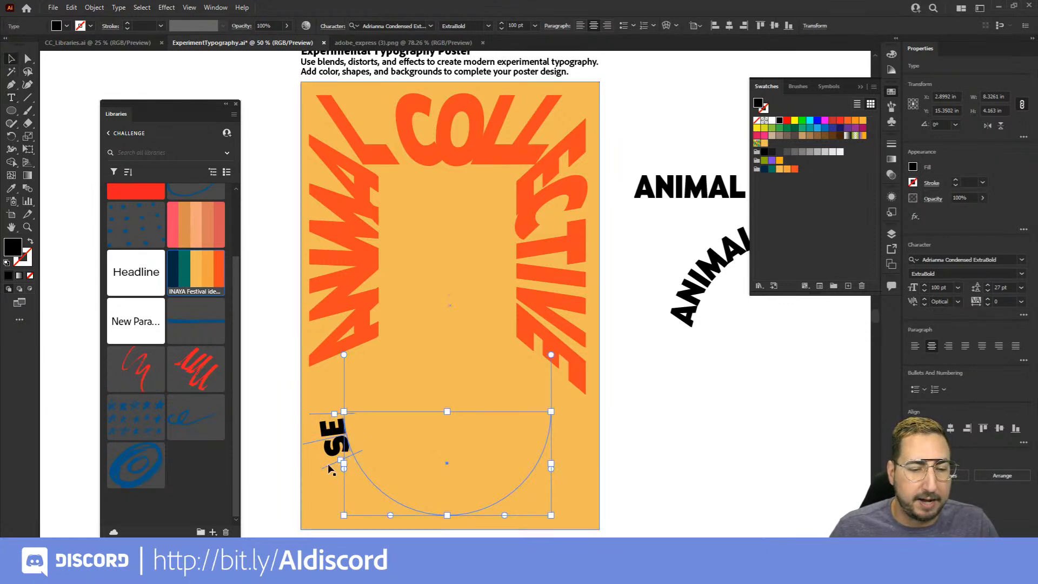
{"action": "left_click_drag", "start_coordinate": [328, 463], "coordinate": [585, 398]}
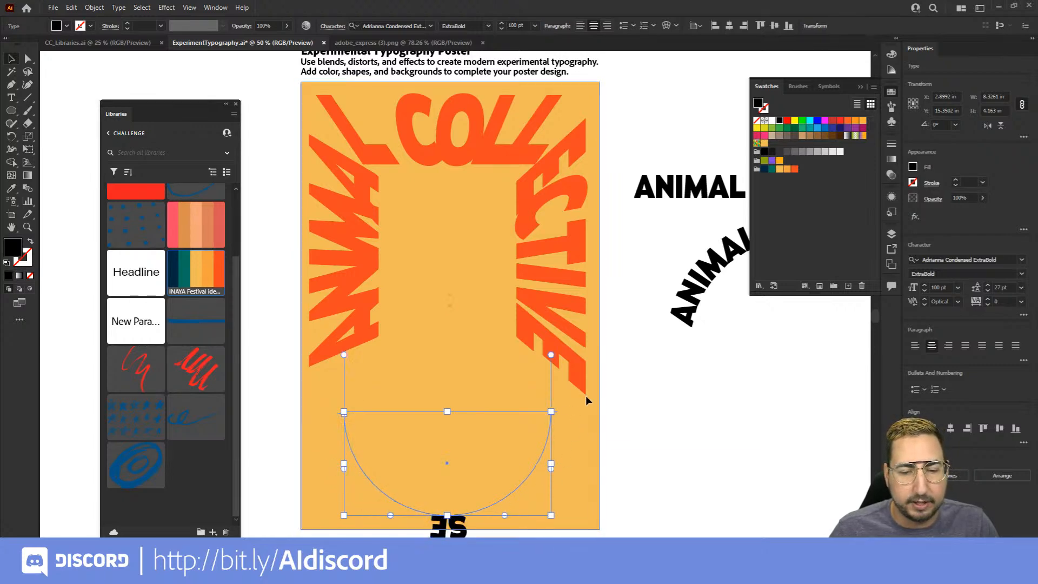
{"action": "key", "text": "z"}
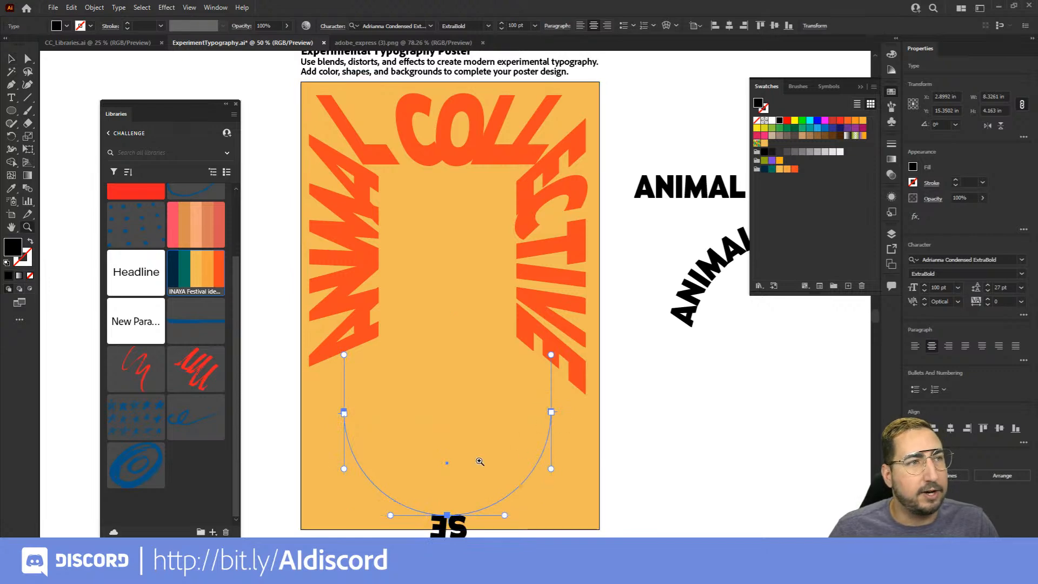
{"action": "left_click", "coordinate": [480, 462]}
{"action": "left_click", "coordinate": [430, 364]}
{"action": "left_click_drag", "start_coordinate": [440, 353], "coordinate": [502, 391]}
{"action": "key", "text": "v"}
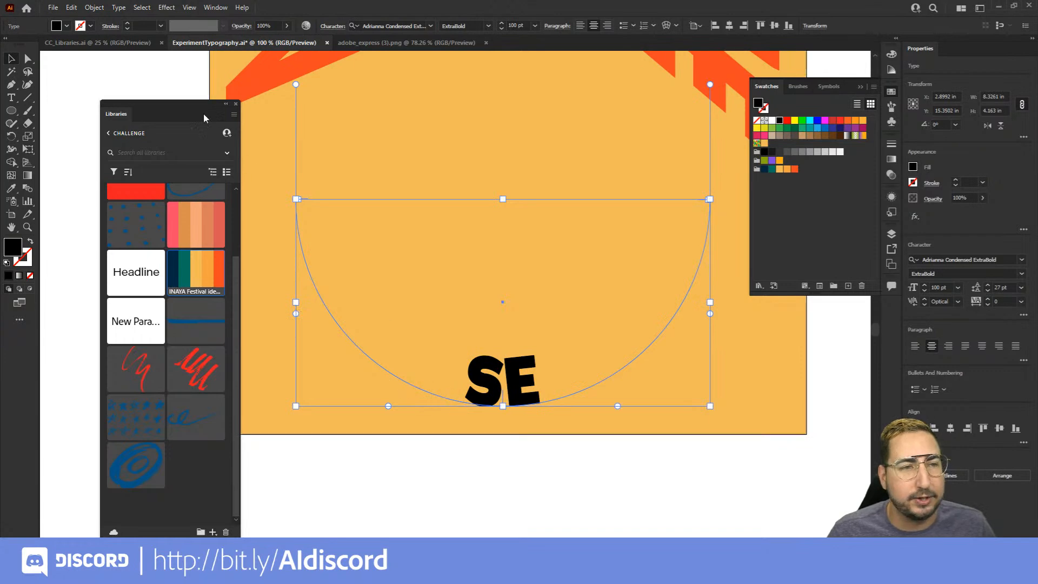
Complete the text on the arc so that it reads SEPTEMBER
{"action": "left_click", "coordinate": [119, 8]}
{"action": "left_click", "coordinate": [123, 11]}
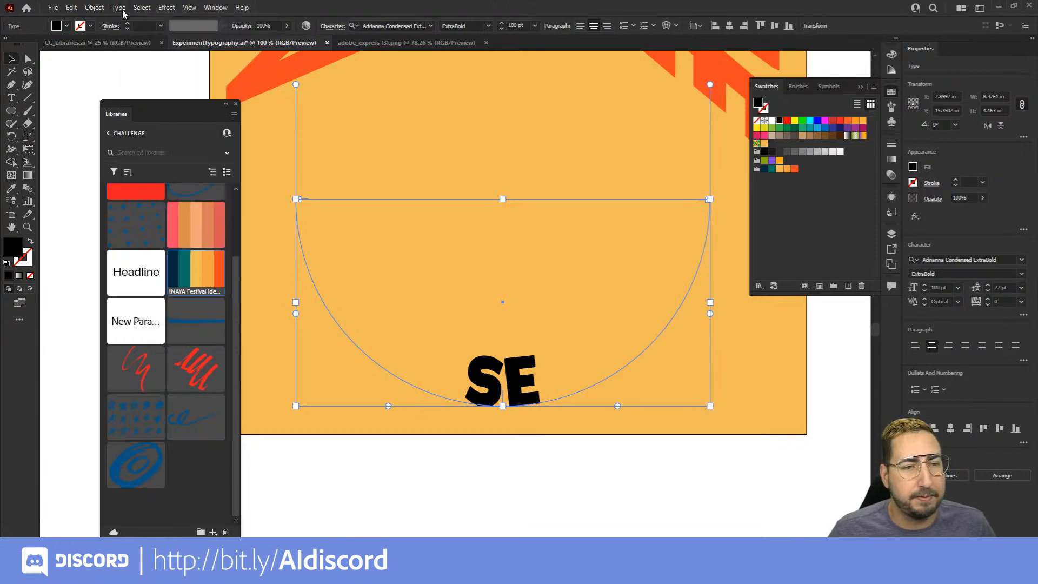
{"action": "double_click", "coordinate": [529, 389]}
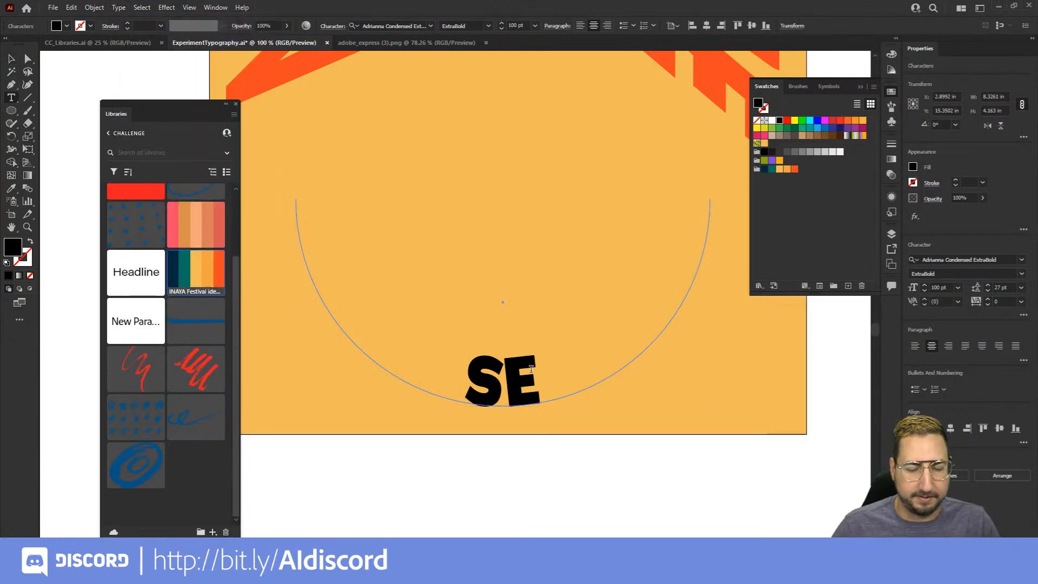
{"action": "type", "text": "PTEMBER"}
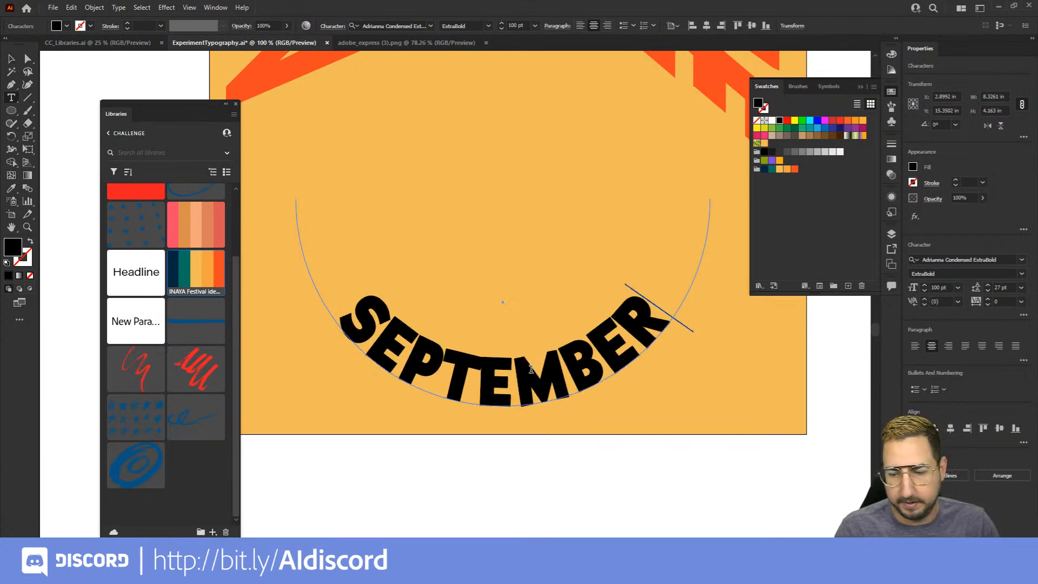
{"action": "type", "text": " 27"}
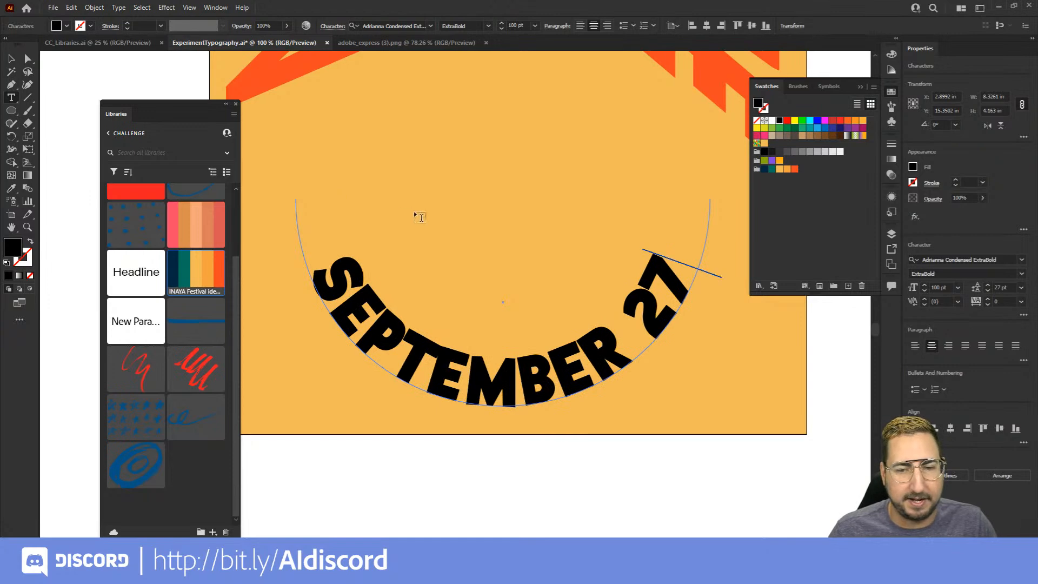
Extend the arc text to read SEPTEMBER 27 and set its alignment to the path to Center, keeping the Rainbow effect
{"action": "left_click", "coordinate": [118, 7]}
{"action": "mouse_move", "coordinate": [216, 111]}
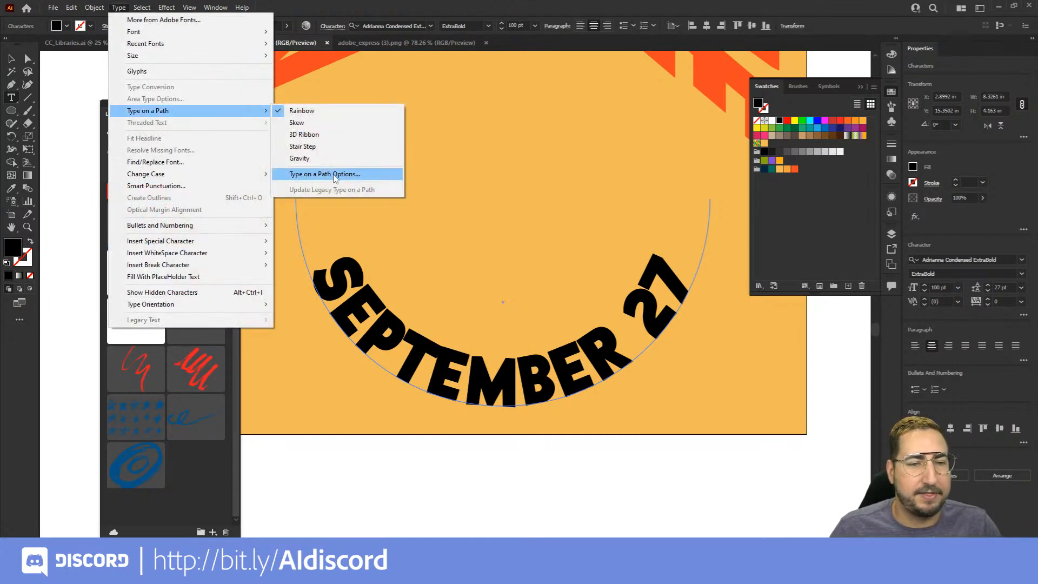
{"action": "left_click", "coordinate": [335, 174]}
{"action": "left_click", "coordinate": [589, 152]}
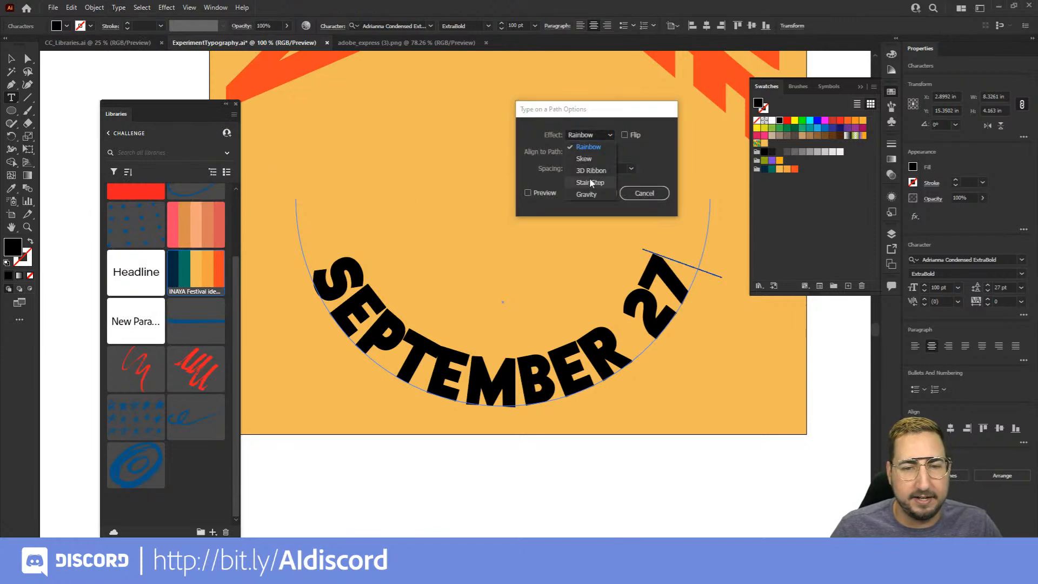
{"action": "left_click", "coordinate": [592, 151]}
{"action": "left_click", "coordinate": [591, 152]}
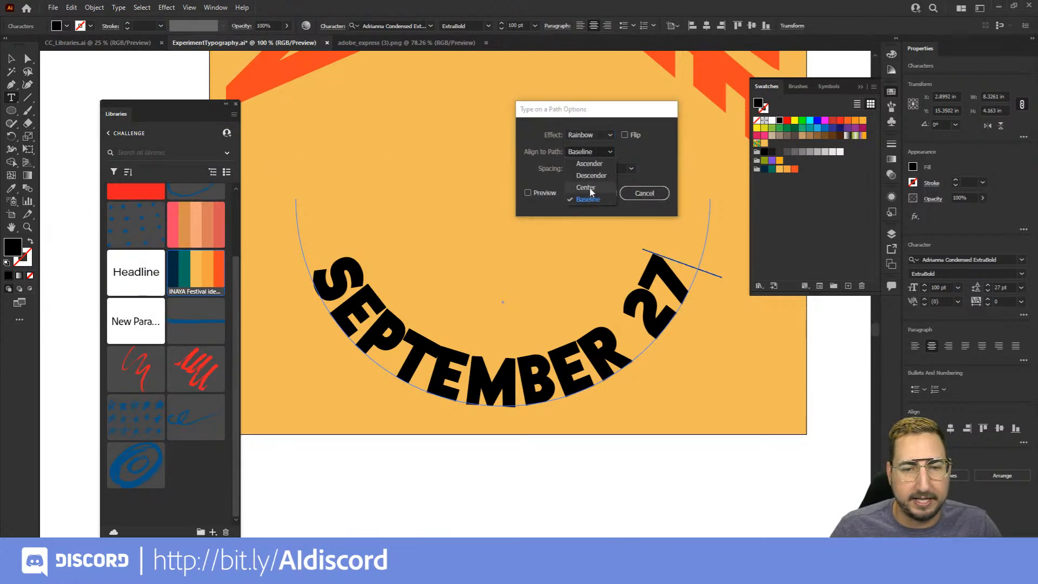
{"action": "left_click", "coordinate": [588, 187]}
{"action": "left_click", "coordinate": [538, 193]}
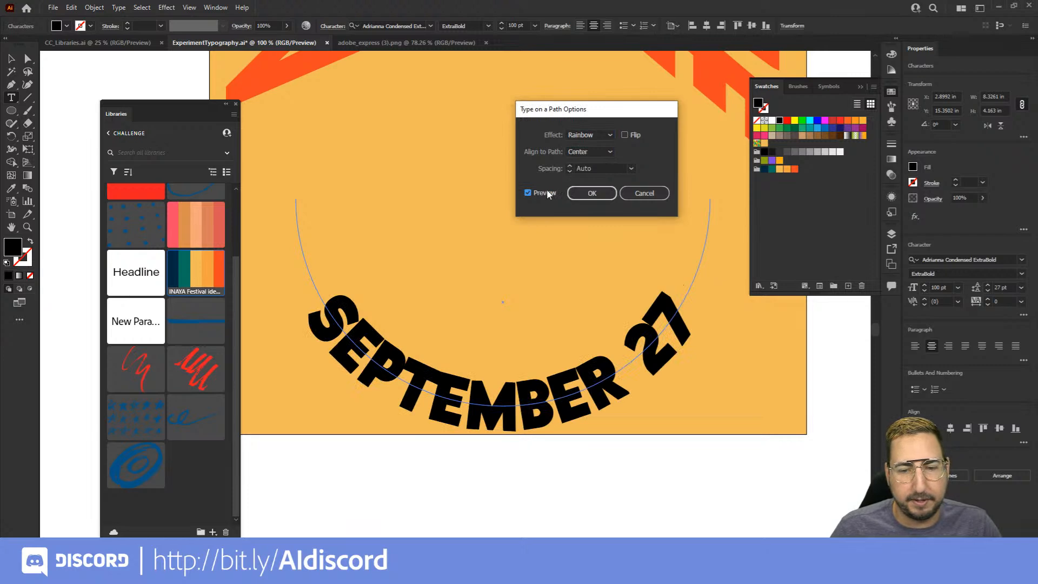
{"action": "left_click", "coordinate": [591, 193]}
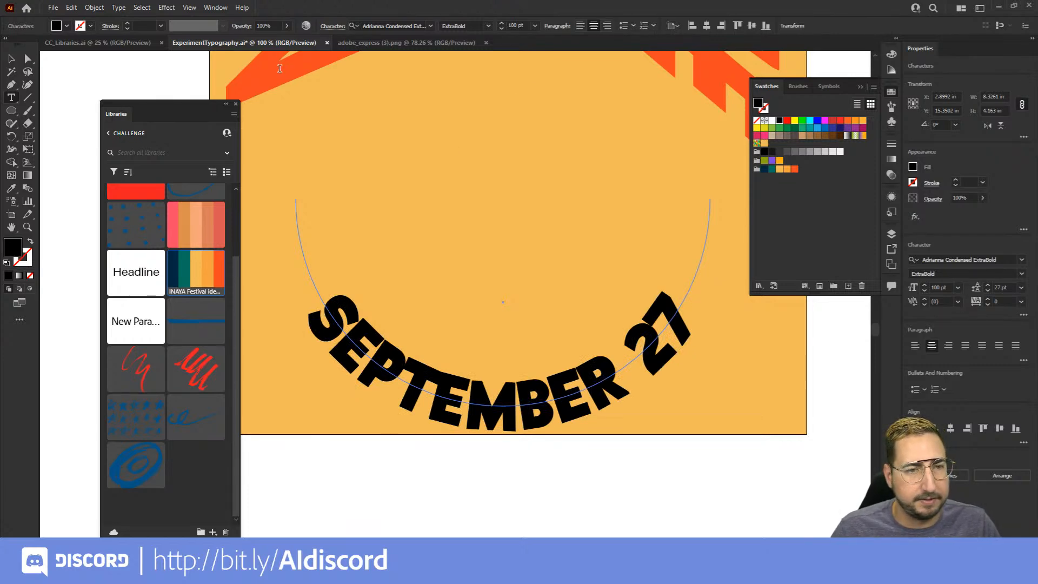
Increase the tracking of the SEPTEMBER 27 arc text to 130
{"action": "left_click", "coordinate": [11, 58]}
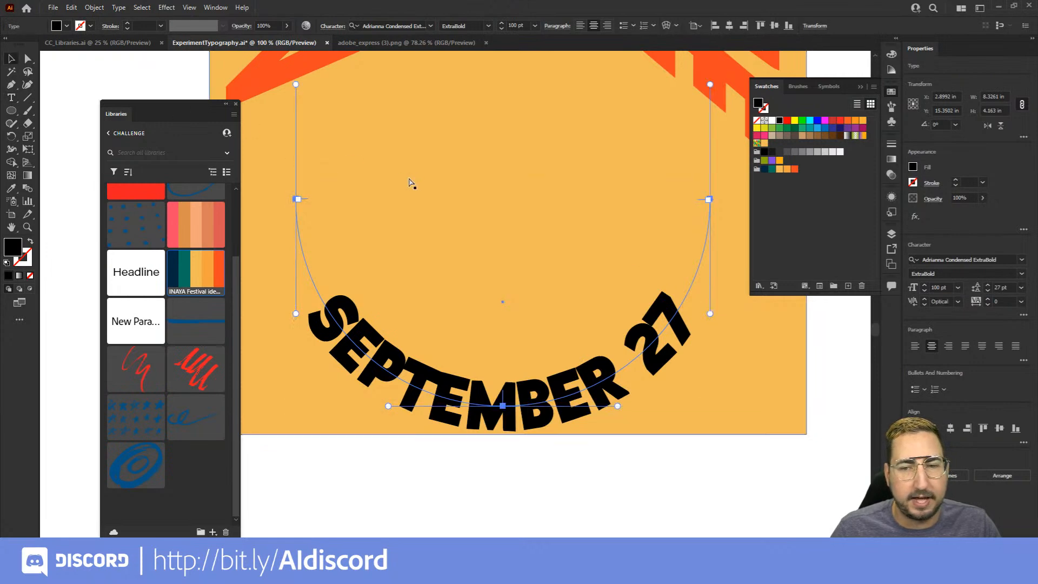
{"action": "key", "text": "ctrl+t"}
{"action": "left_click", "coordinate": [237, 104]}
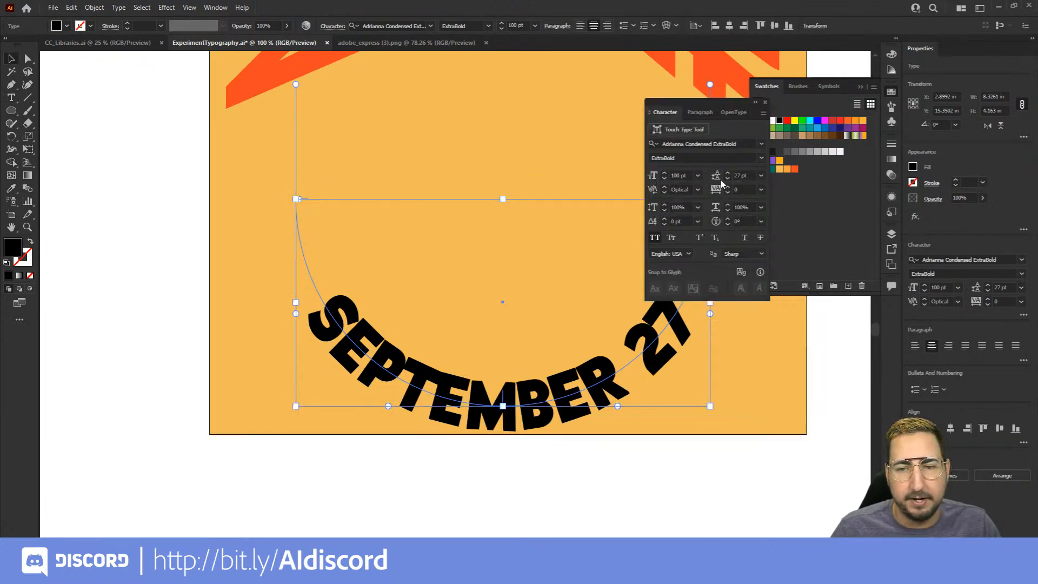
{"action": "left_click", "coordinate": [738, 99]}
{"action": "left_click_drag", "start_coordinate": [738, 99], "coordinate": [793, 105]}
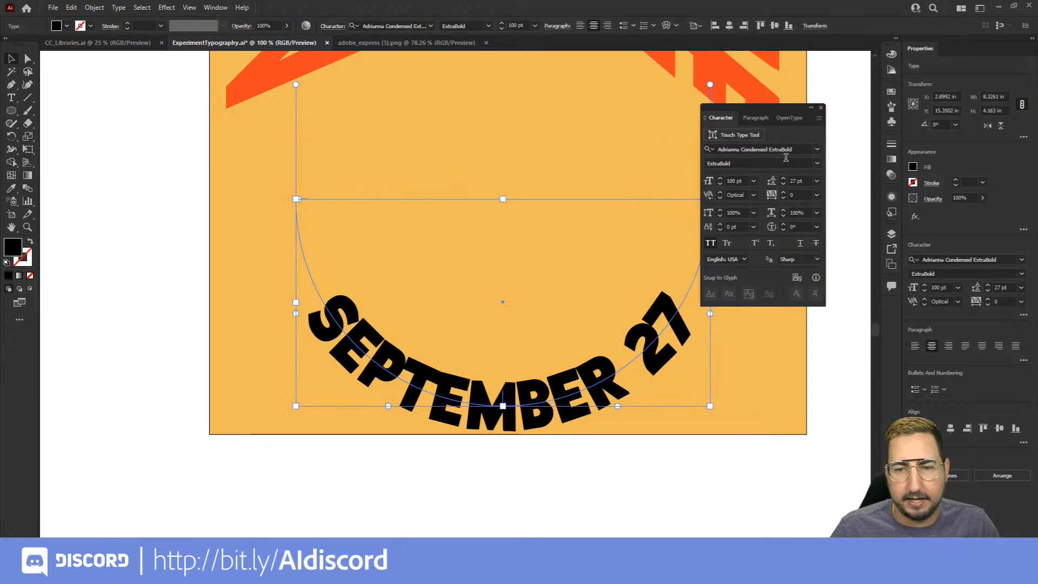
{"action": "left_click", "coordinate": [799, 193]}
{"action": "key", "text": "Up"}
{"action": "key", "text": "Up"}
{"action": "key", "text": "Up"}
{"action": "key", "text": "Up"}
{"action": "key", "text": "Up"}
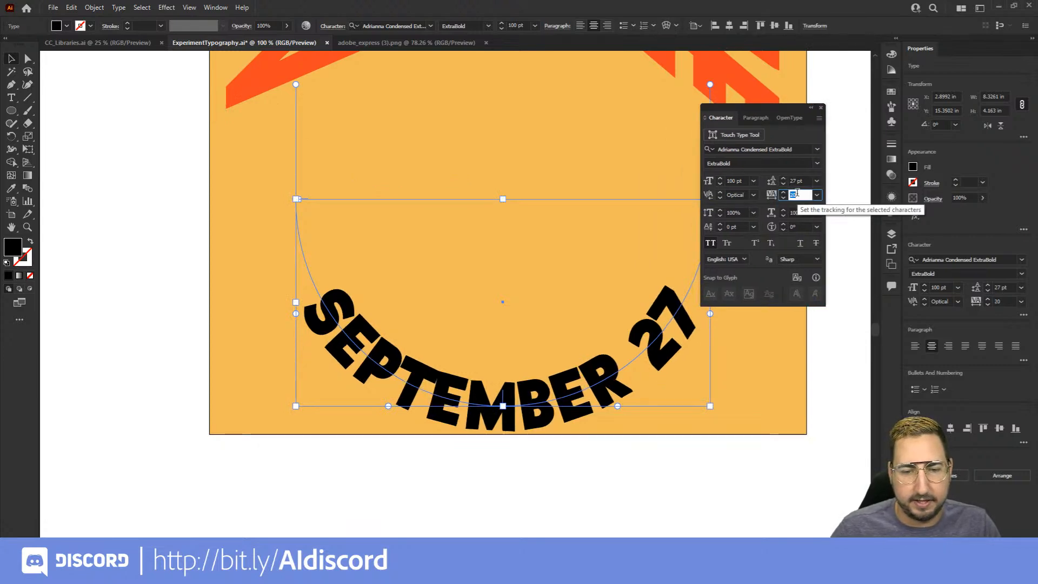
{"action": "key", "text": "Up"}
{"action": "key", "text": "Up"}
{"action": "key", "text": "Up"}
{"action": "key", "text": "Up"}
{"action": "key", "text": "Up"}
{"action": "key", "text": "Up"}
{"action": "key", "text": "Up"}
{"action": "key", "text": "Up"}
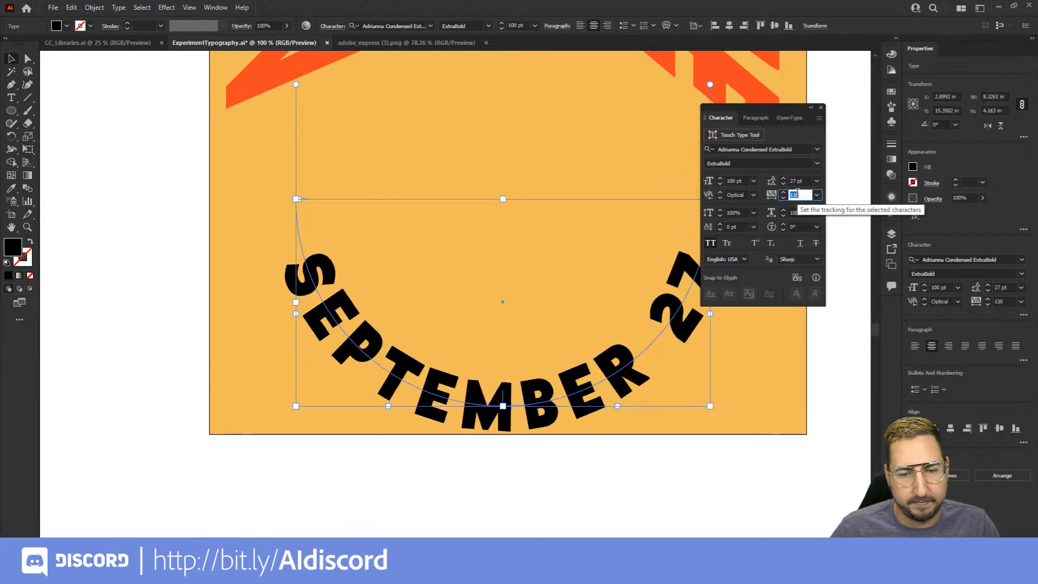
{"action": "left_click", "coordinate": [821, 107]}
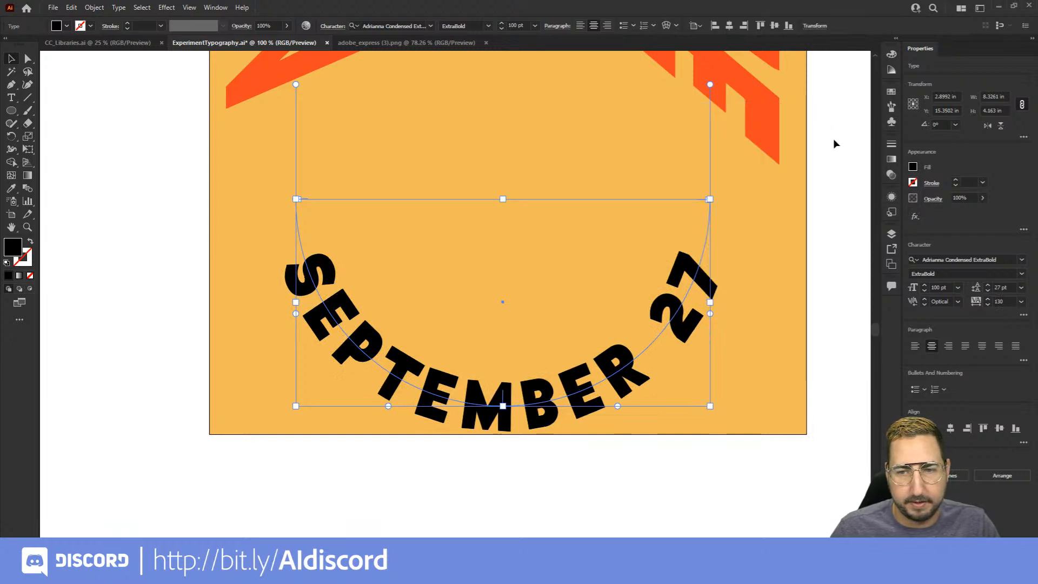
Scale the SEPTEMBER 27 arc text up to about 9.75 in wide and position it higher, just below the ANIMAL COLLECTIVE lettering
{"action": "left_click", "coordinate": [780, 186]}
{"action": "scroll", "coordinate": [556, 319], "scroll_direction": "down", "scroll_amount": 2}
{"action": "left_click_drag", "start_coordinate": [491, 298], "coordinate": [475, 430]}
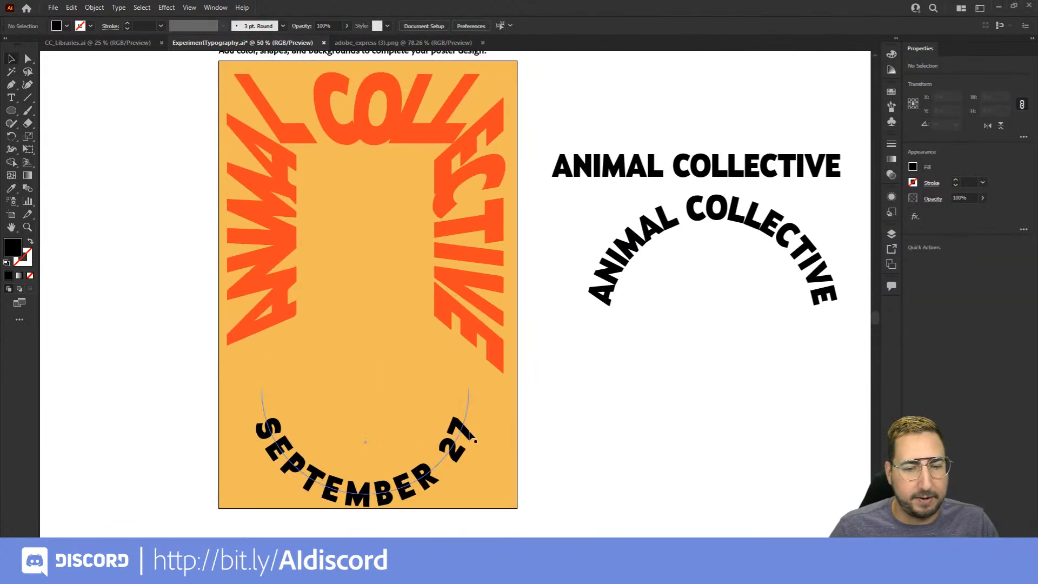
{"action": "left_click", "coordinate": [473, 430]}
{"action": "key", "text": "shift+s"}
{"action": "left_click", "coordinate": [556, 289]}
{"action": "left_click", "coordinate": [570, 306]}
{"action": "key", "text": "s"}
{"action": "left_click_drag", "start_coordinate": [518, 311], "coordinate": [535, 283]}
{"action": "key", "text": "v"}
{"action": "left_click_drag", "start_coordinate": [470, 441], "coordinate": [475, 414]}
{"action": "left_click", "coordinate": [551, 399]}
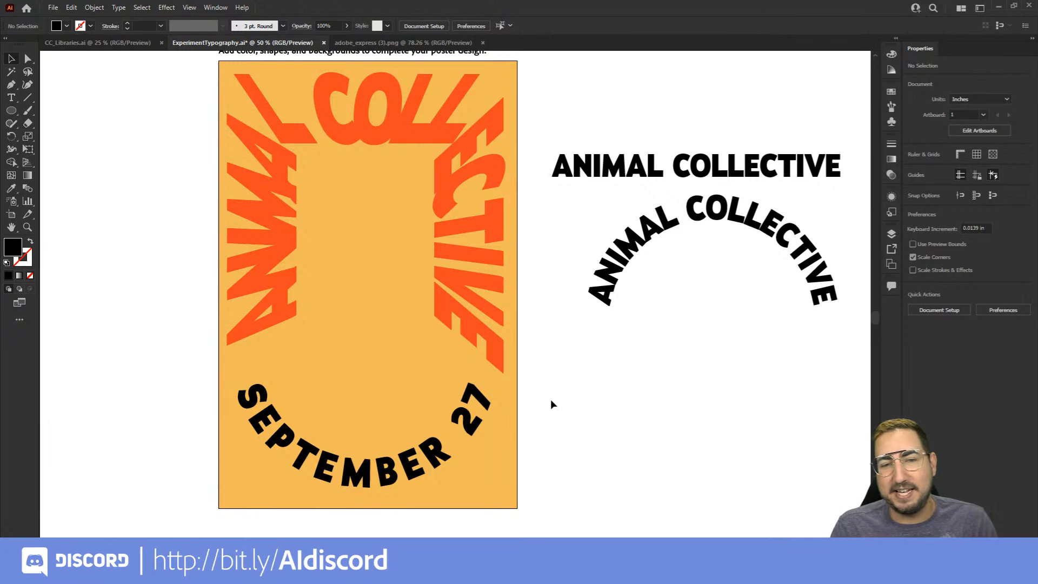
Fill the SEPTEMBER 27 text with the dark navy swatch from the imported color theme
{"action": "left_click", "coordinate": [455, 446]}
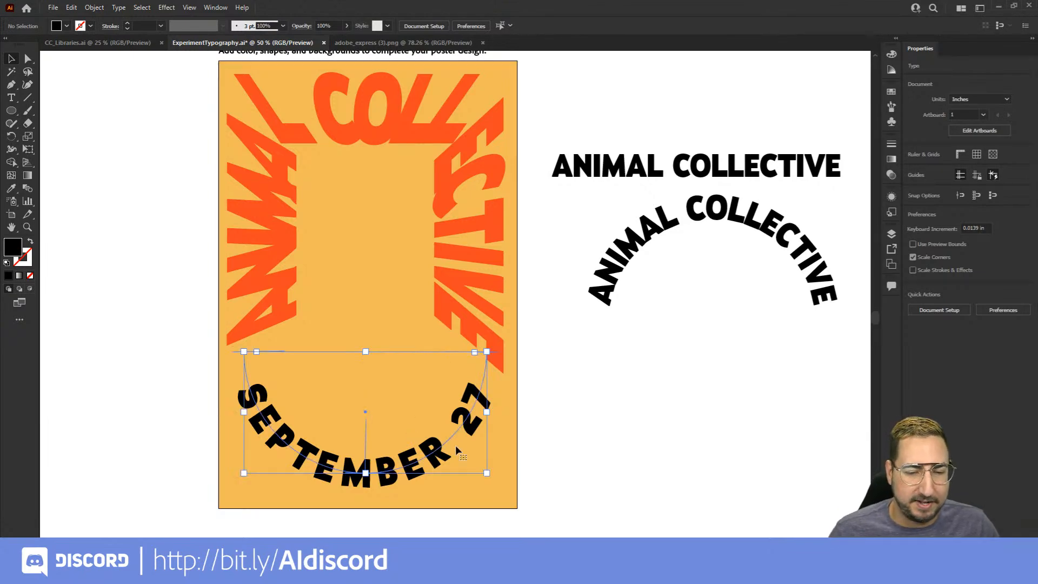
{"action": "left_click", "coordinate": [892, 91]}
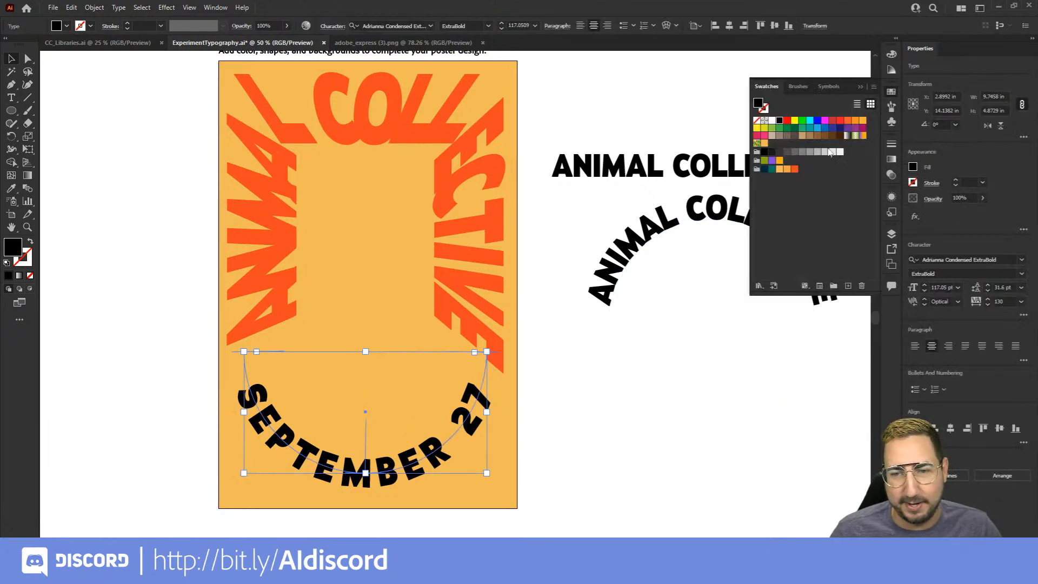
{"action": "left_click", "coordinate": [765, 169]}
{"action": "left_click", "coordinate": [607, 113]}
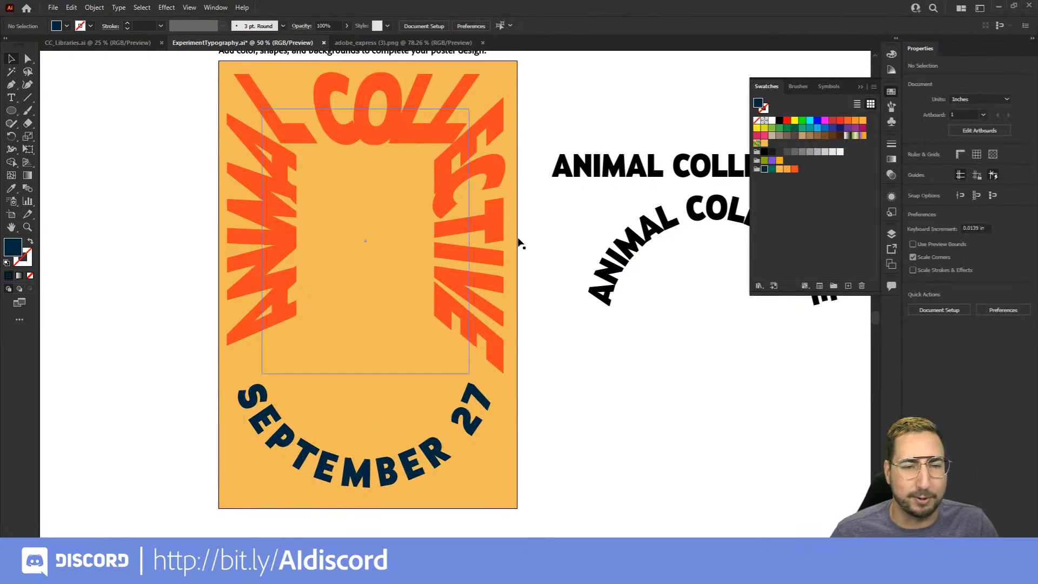
Duplicate the ANIMAL COLLECTIVE lettering and the SEPTEMBER 27 text together, placing the copy off the artboard to its left
{"action": "left_click", "coordinate": [459, 243]}
{"action": "left_click_drag", "start_coordinate": [412, 290], "coordinate": [533, 292]}
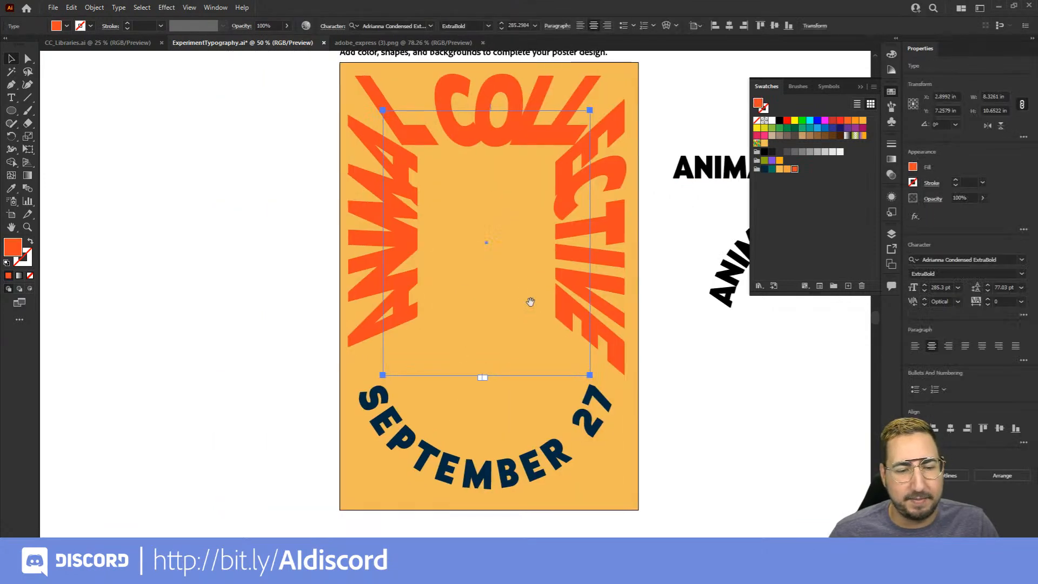
{"action": "left_click", "coordinate": [424, 453], "text": "shift"}
{"action": "left_click", "coordinate": [403, 375]}
{"action": "left_click_drag", "start_coordinate": [408, 373], "coordinate": [219, 270]}
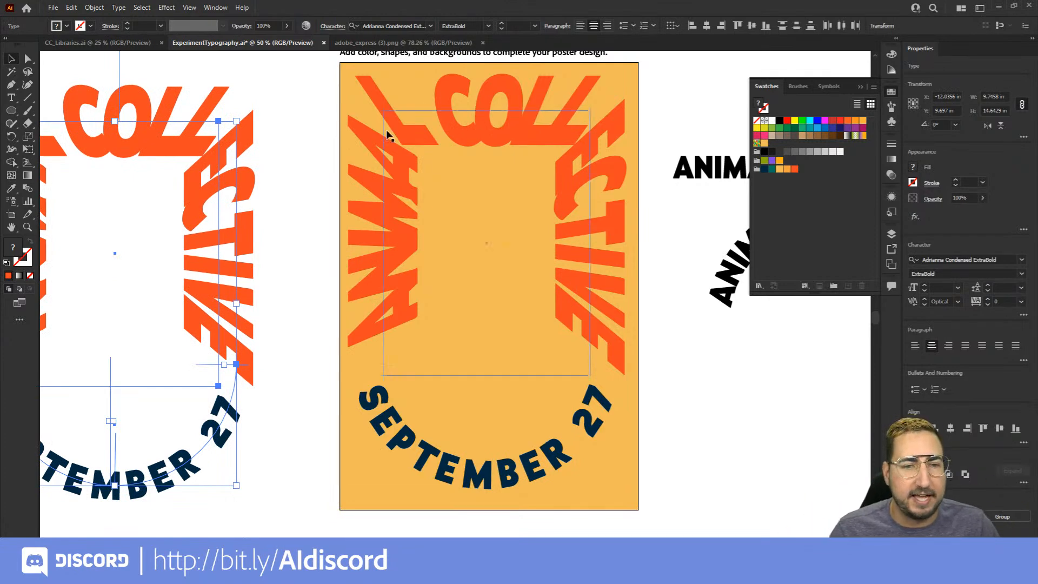
Expand the ANIMAL COLLECTIVE and SEPTEMBER 27 type on the poster into editable shapes, with Object and Fill enabled
{"action": "left_click", "coordinate": [454, 103]}
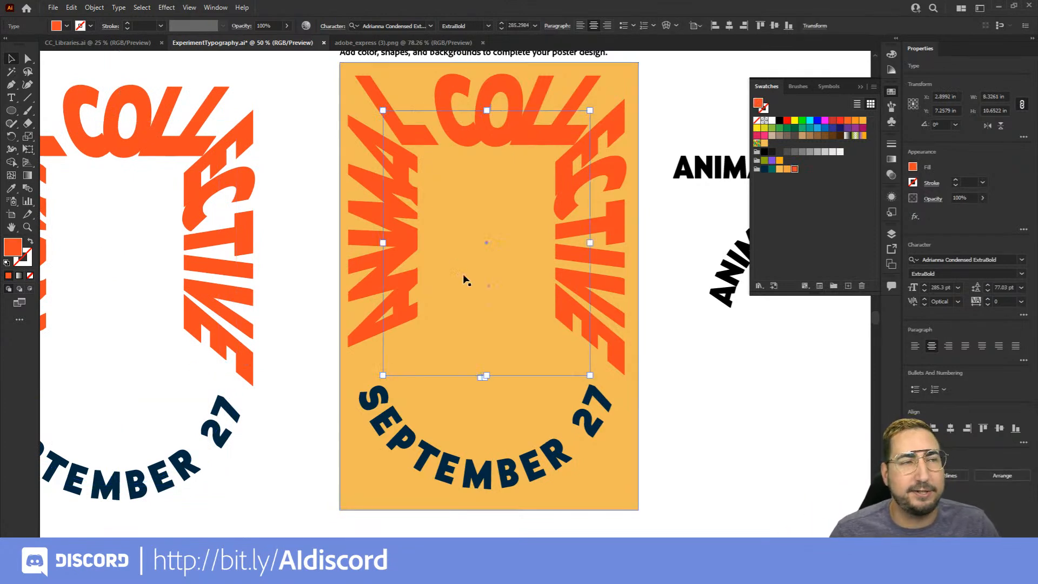
{"action": "left_click", "coordinate": [475, 457], "text": "shift"}
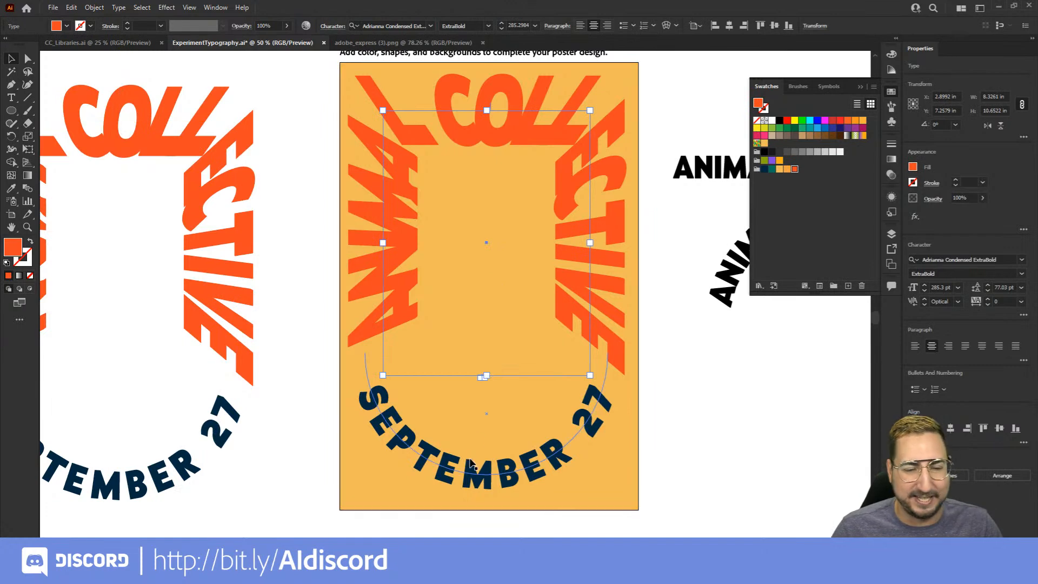
{"action": "left_click", "coordinate": [441, 435], "text": "shift"}
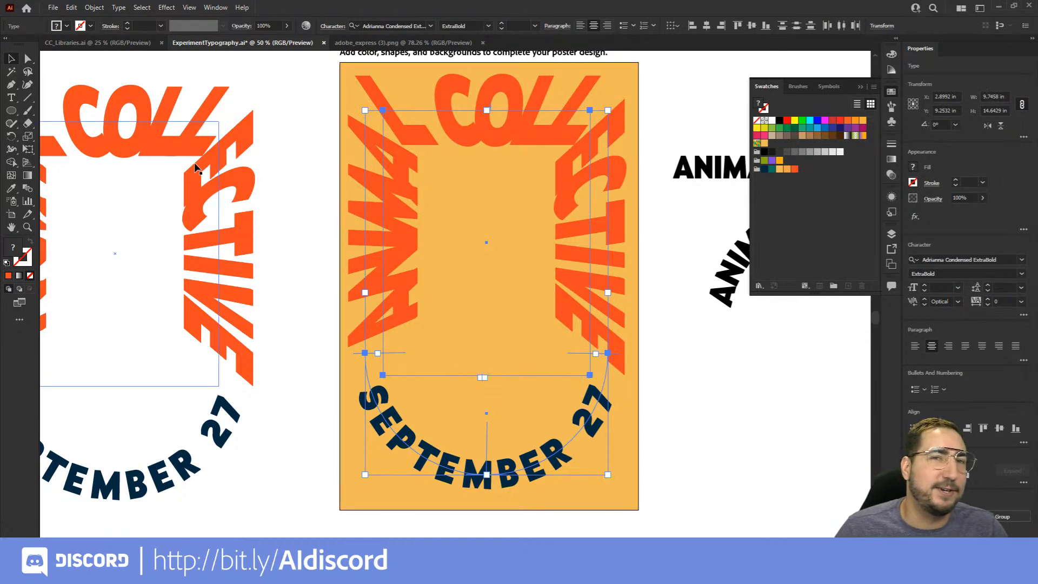
{"action": "left_click", "coordinate": [74, 8]}
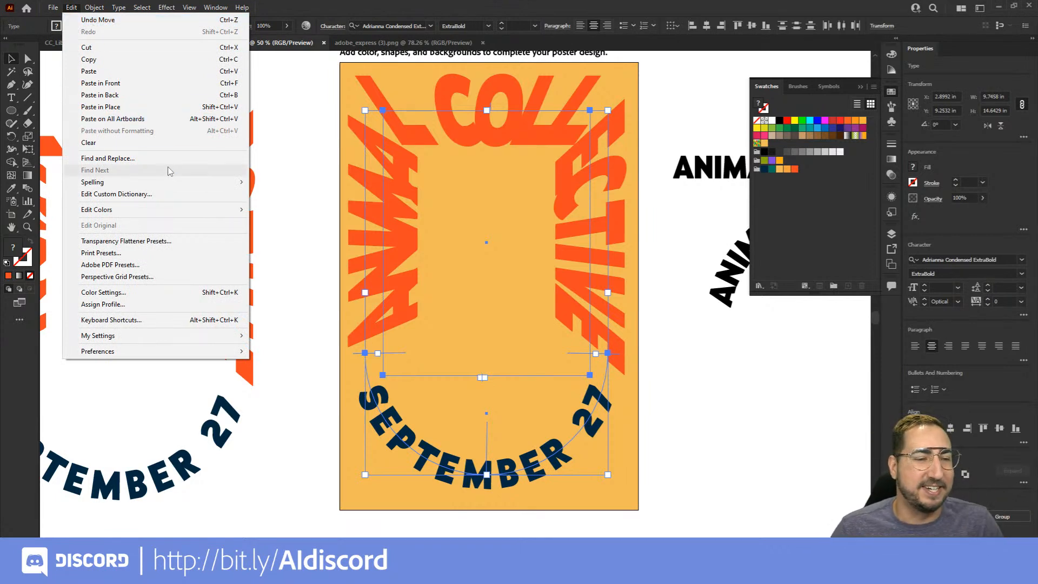
{"action": "mouse_move", "coordinate": [94, 8]}
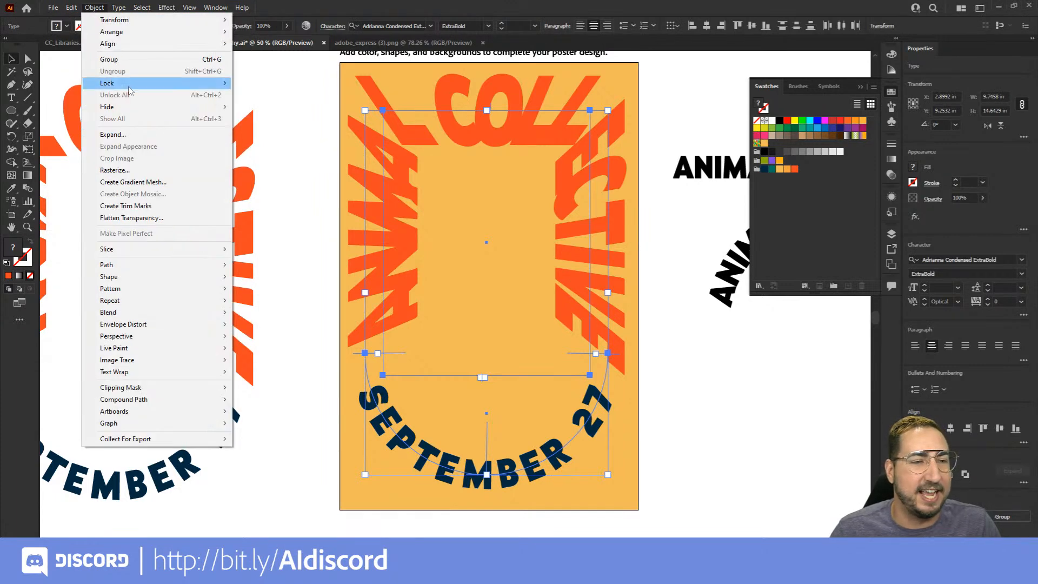
{"action": "left_click", "coordinate": [138, 138]}
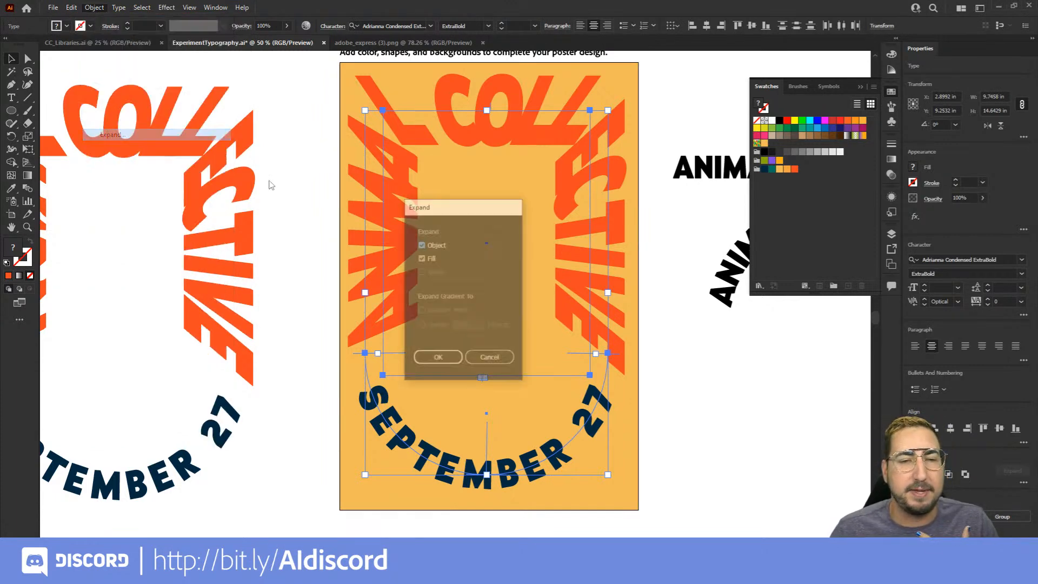
{"action": "left_click", "coordinate": [438, 359]}
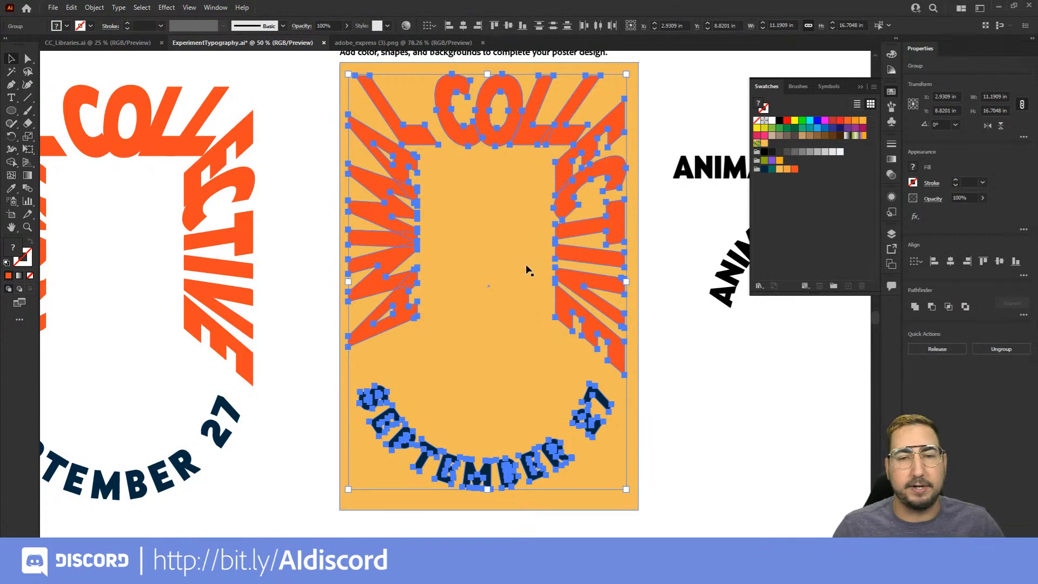
Try stretching the second C of COLLECTIVE outward past the poster's edge by one anchor point, and undo the edit
{"action": "left_click", "coordinate": [676, 135]}
{"action": "key", "text": "a"}
{"action": "left_click_drag", "start_coordinate": [597, 178], "coordinate": [659, 164]}
{"action": "key", "text": "ctrl+z"}
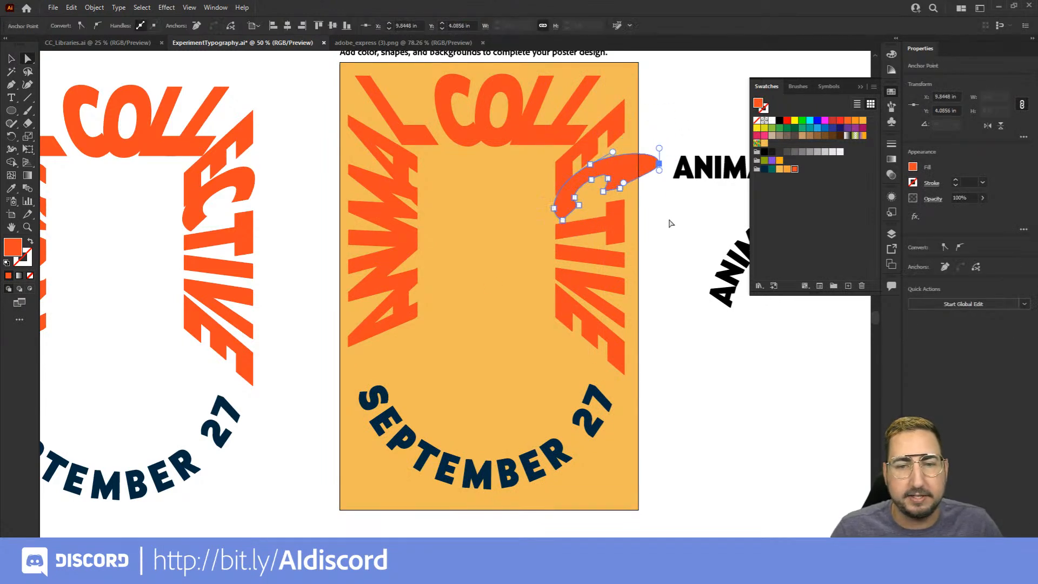
{"action": "left_click", "coordinate": [670, 223]}
{"action": "key", "text": "ctrl+z"}
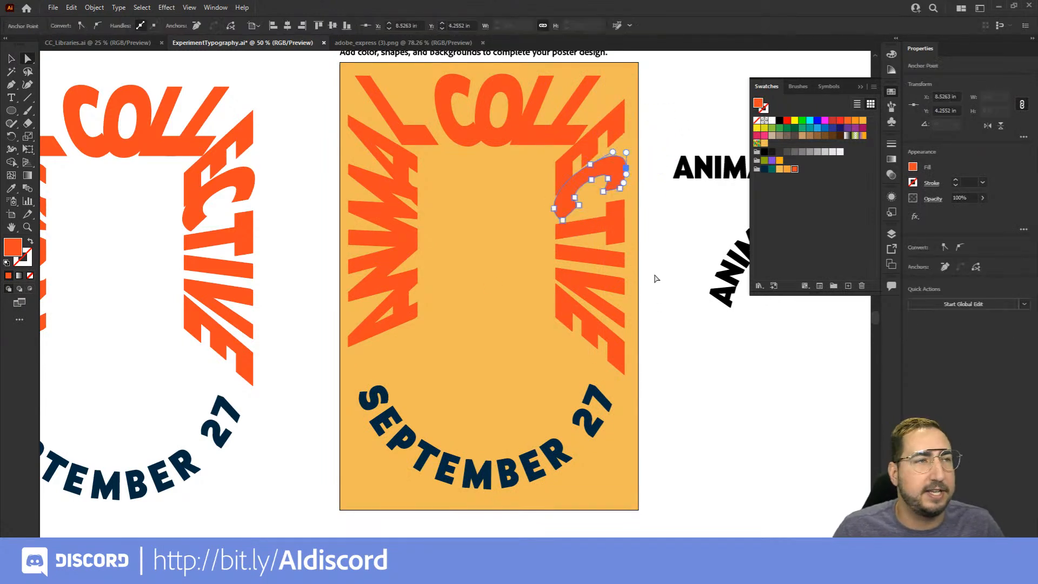
{"action": "key", "text": "v"}
{"action": "left_click", "coordinate": [654, 239]}
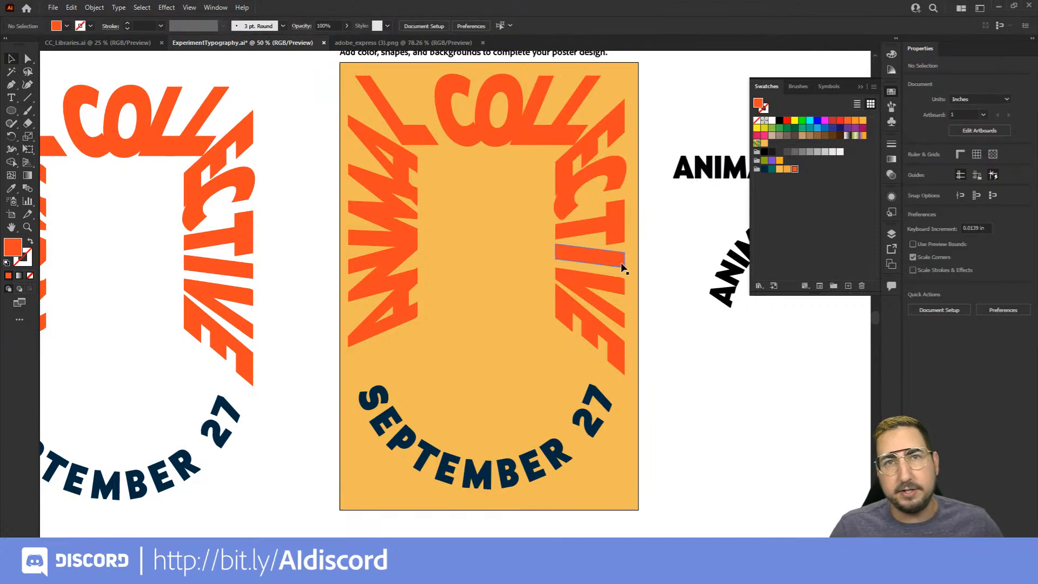
Draw an orange circle about 1.53 in wide above the black ANIMAL COLLECTIVE sample text and place a duplicate beside it
{"action": "left_click_drag", "start_coordinate": [671, 218], "coordinate": [341, 315]}
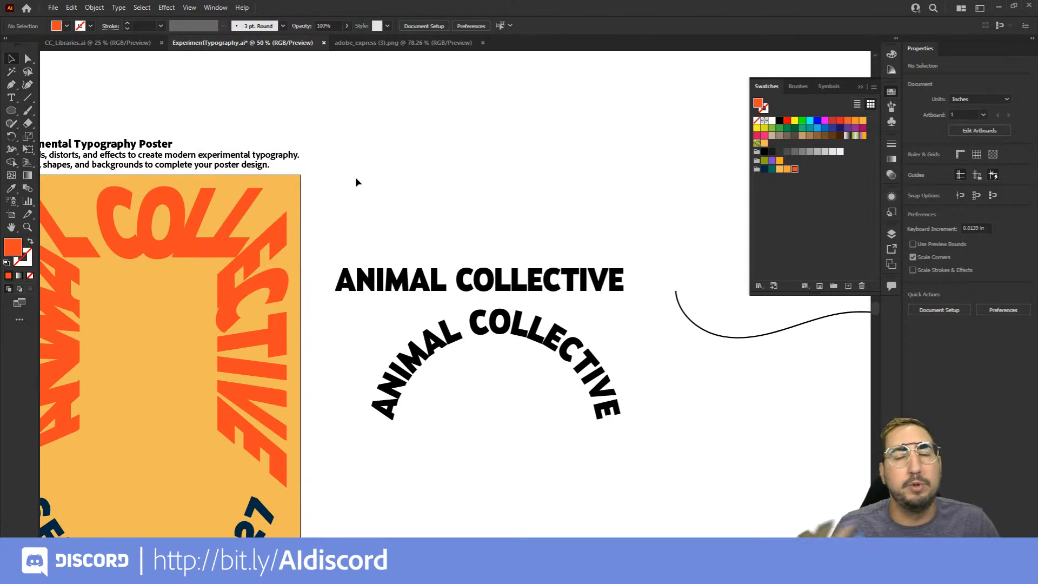
{"action": "left_click_drag", "start_coordinate": [432, 160], "coordinate": [511, 198]}
{"action": "key", "text": "l"}
{"action": "key", "text": "v"}
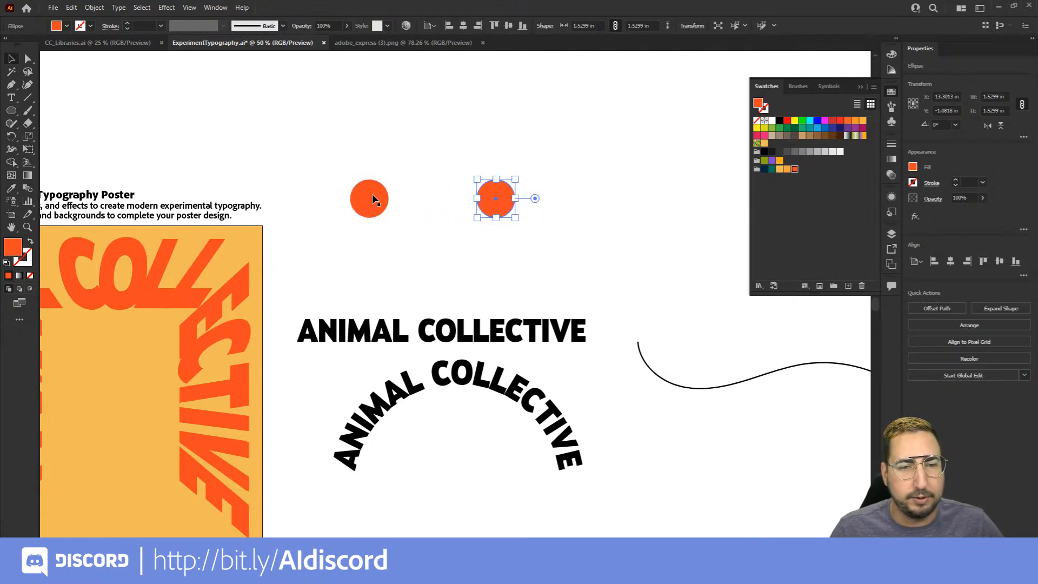
Fill the left circle with the dark navy theme swatch and the right circle with the light orange one
{"action": "left_click", "coordinate": [372, 195]}
{"action": "left_click", "coordinate": [765, 169]}
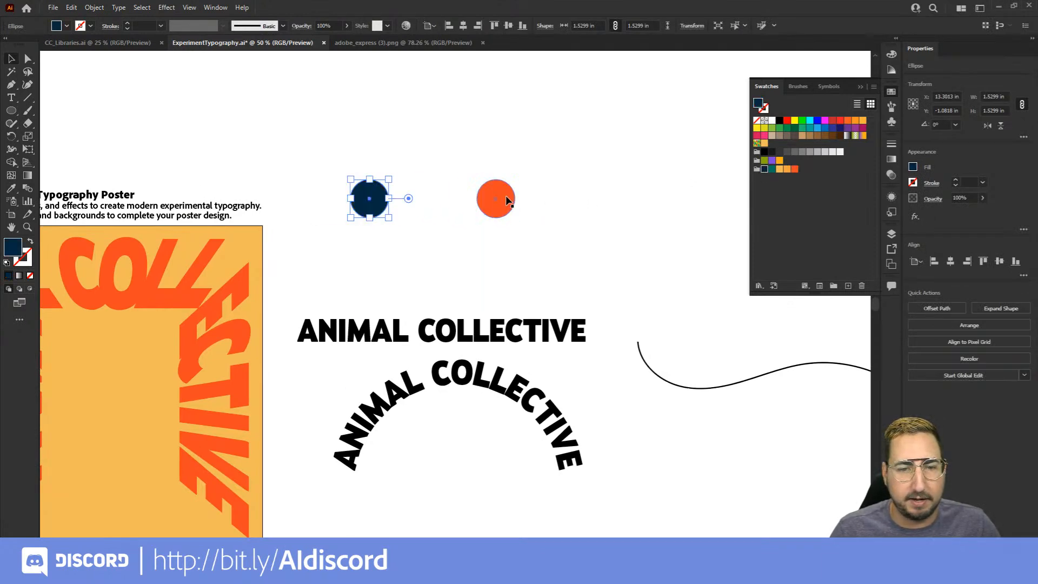
{"action": "left_click", "coordinate": [506, 195]}
{"action": "left_click", "coordinate": [779, 168]}
Make a blend between the navy and light orange circles
{"action": "left_click_drag", "start_coordinate": [525, 150], "coordinate": [344, 217]}
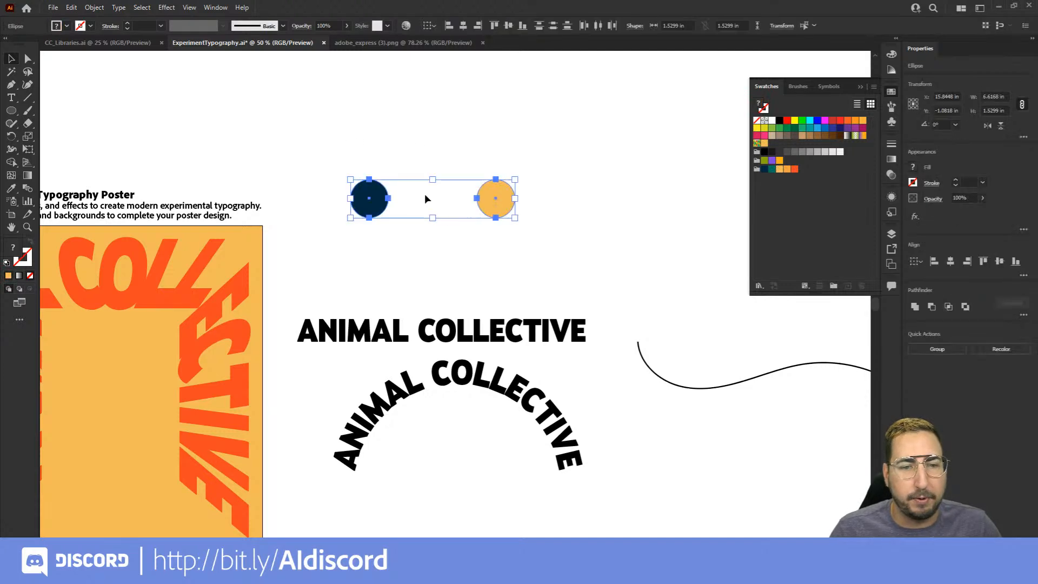
{"action": "left_click", "coordinate": [89, 11]}
{"action": "mouse_move", "coordinate": [162, 312]}
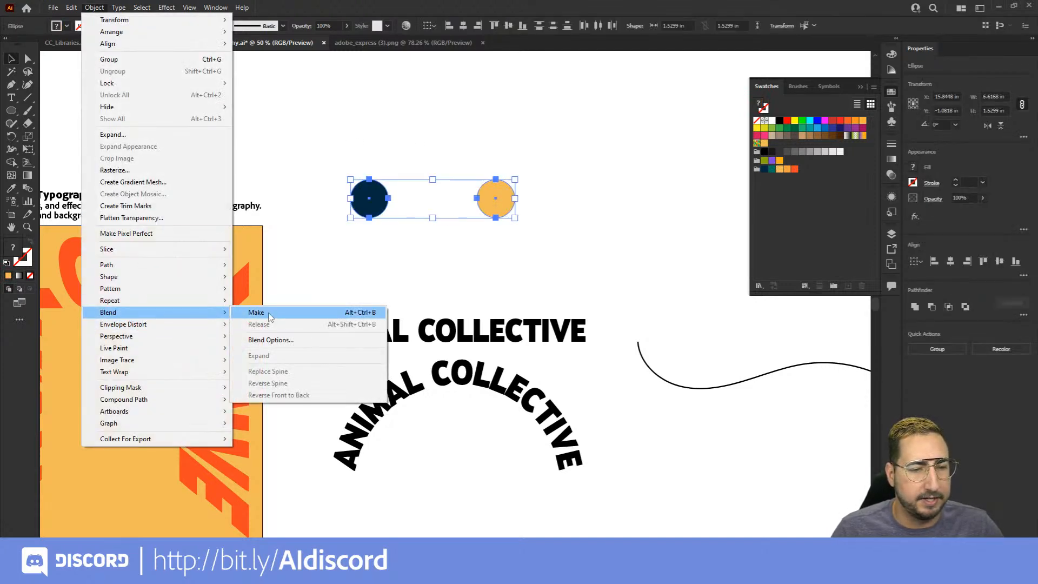
{"action": "left_click", "coordinate": [270, 317]}
{"action": "left_click", "coordinate": [320, 283]}
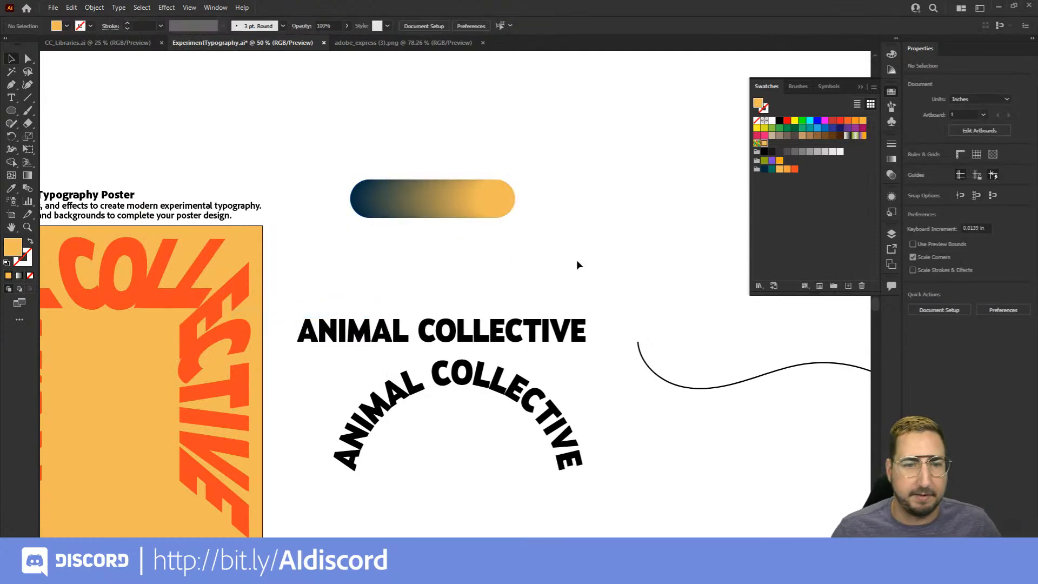
Draw a light orange circle about 1.29 in wide above the navy end of the blended circle shape
{"action": "key", "text": "z"}
{"action": "left_click", "coordinate": [490, 226]}
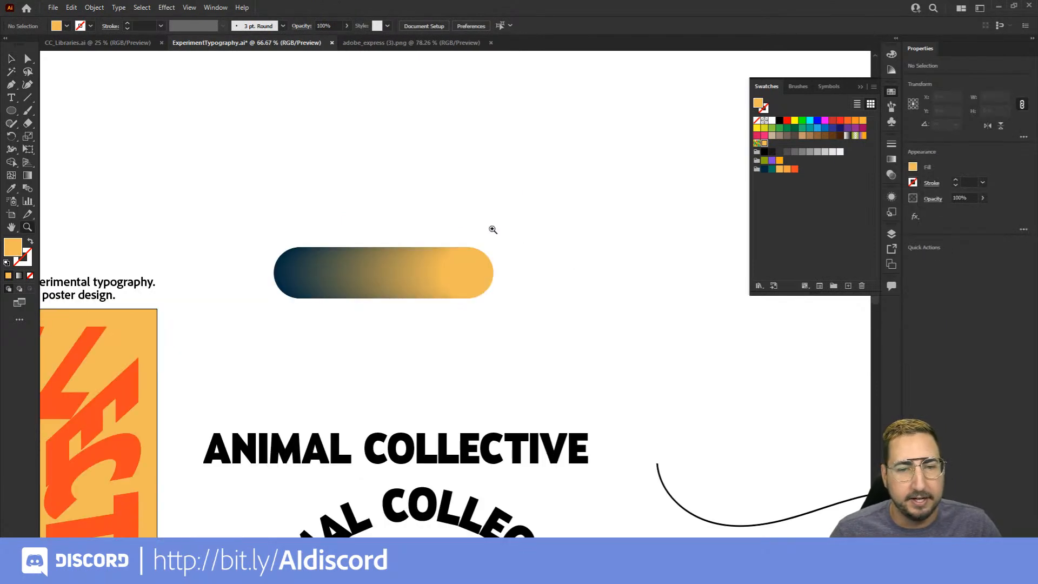
{"action": "left_click", "coordinate": [462, 299]}
{"action": "left_click", "coordinate": [476, 274]}
{"action": "left_click_drag", "start_coordinate": [440, 285], "coordinate": [572, 403]}
{"action": "key", "text": "a"}
{"action": "key", "text": "l"}
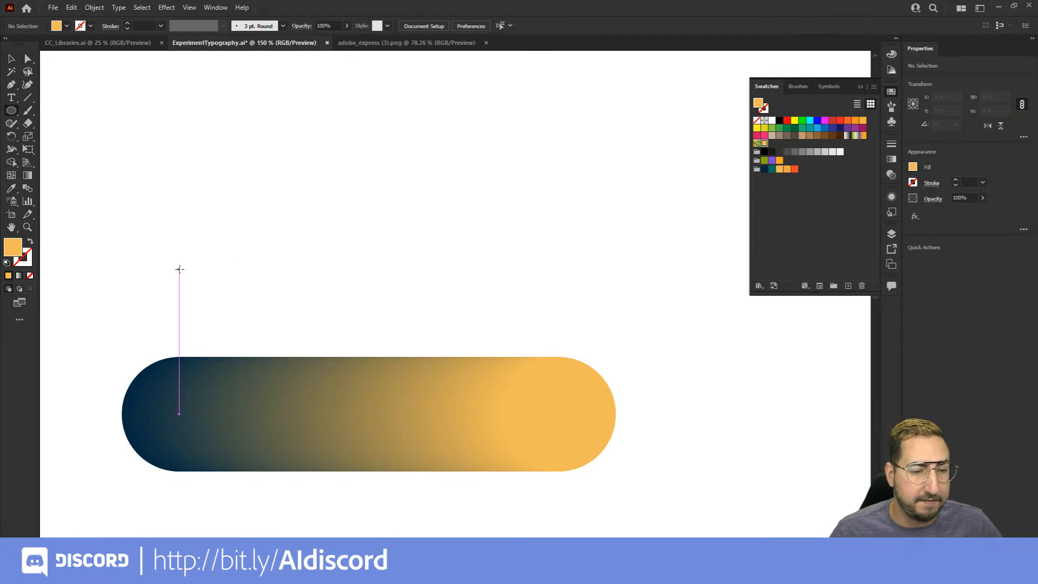
{"action": "left_click_drag", "start_coordinate": [179, 268], "coordinate": [131, 221]}
Draw a square about 1.31 in wide to the right of the new circle and fill it with the dark navy theme swatch
{"action": "key", "text": "m"}
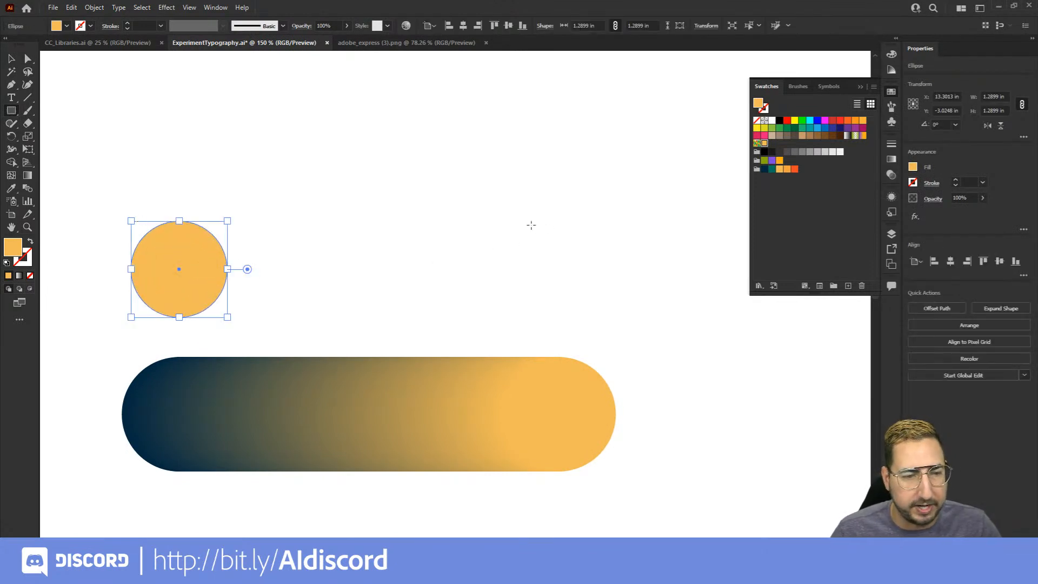
{"action": "left_click_drag", "start_coordinate": [530, 221], "coordinate": [628, 319]}
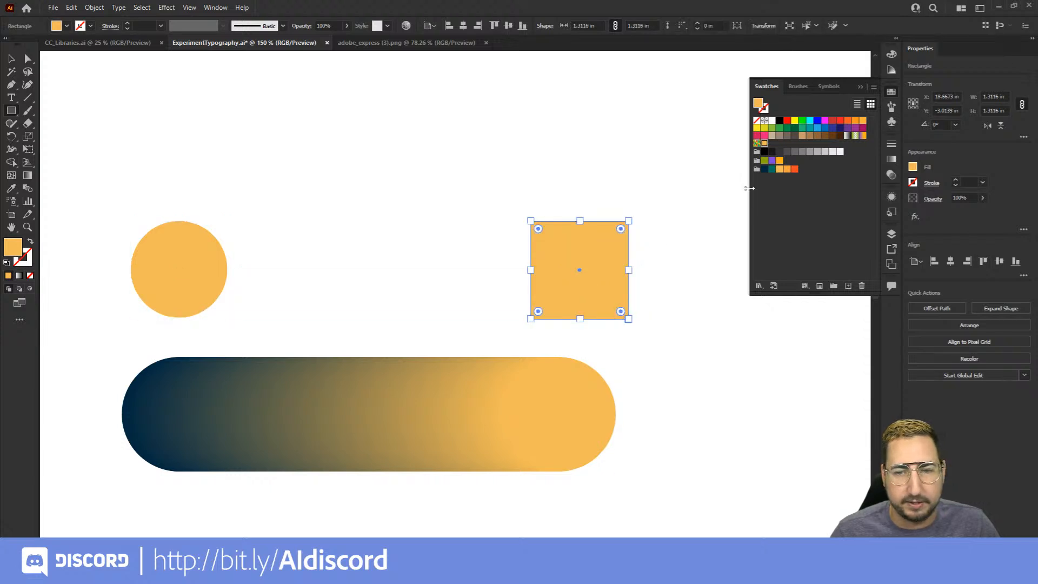
{"action": "left_click", "coordinate": [764, 169]}
Make a blend between the light orange circle and the navy square
{"action": "key", "text": "v"}
{"action": "left_click_drag", "start_coordinate": [662, 173], "coordinate": [151, 302]}
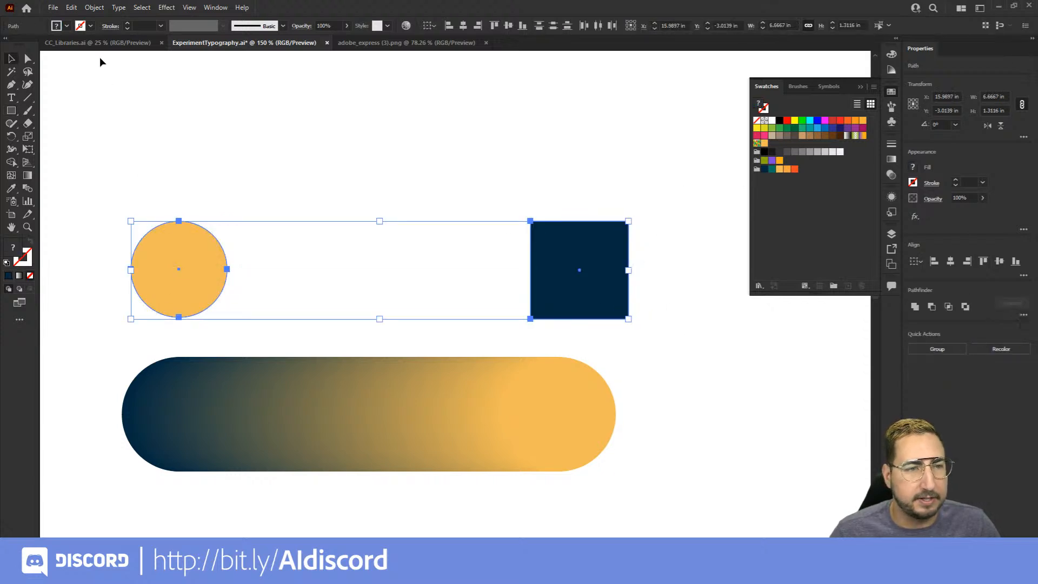
{"action": "left_click", "coordinate": [92, 9]}
{"action": "mouse_move", "coordinate": [170, 317]}
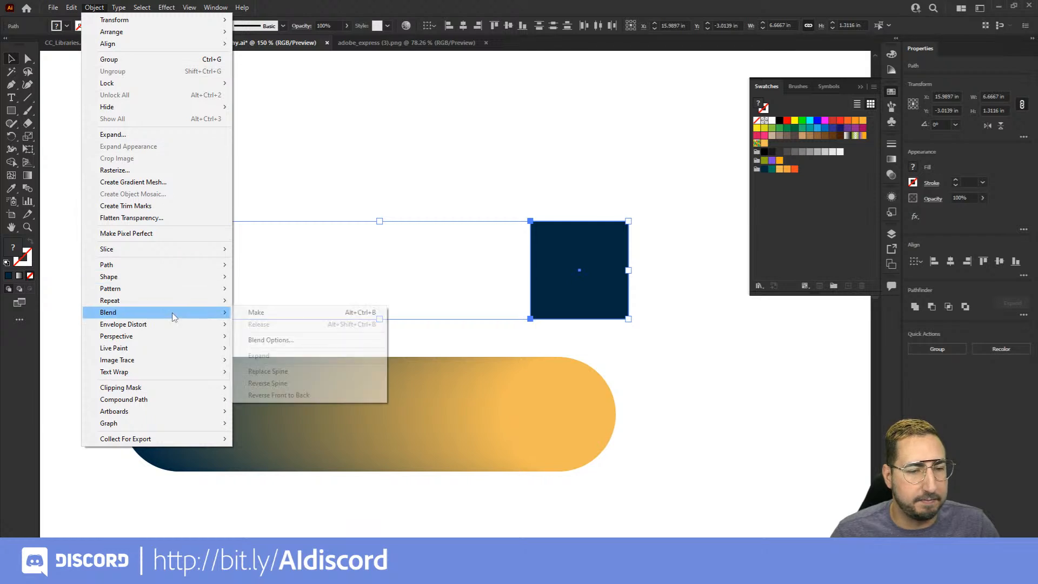
{"action": "left_click", "coordinate": [260, 313]}
{"action": "left_click", "coordinate": [271, 199]}
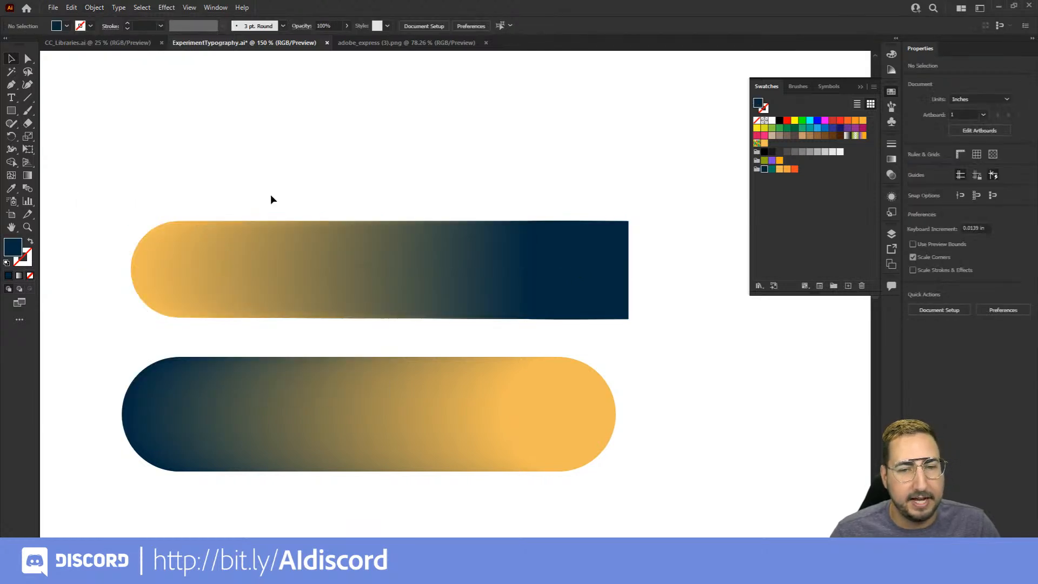
Set the circle-to-square blend's spacing to Specified Steps with 2 steps
{"action": "left_click", "coordinate": [295, 265]}
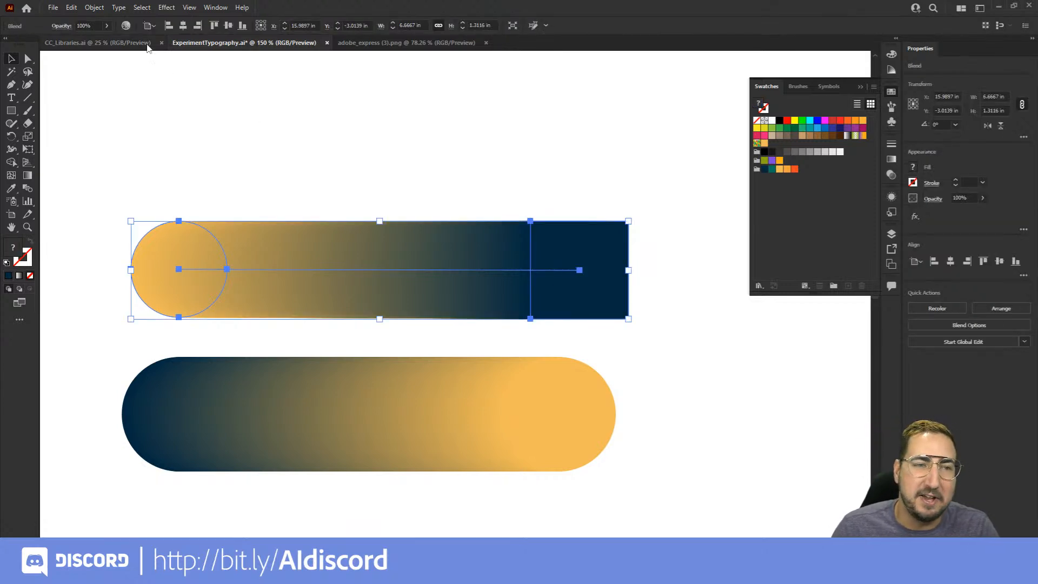
{"action": "left_click", "coordinate": [94, 7]}
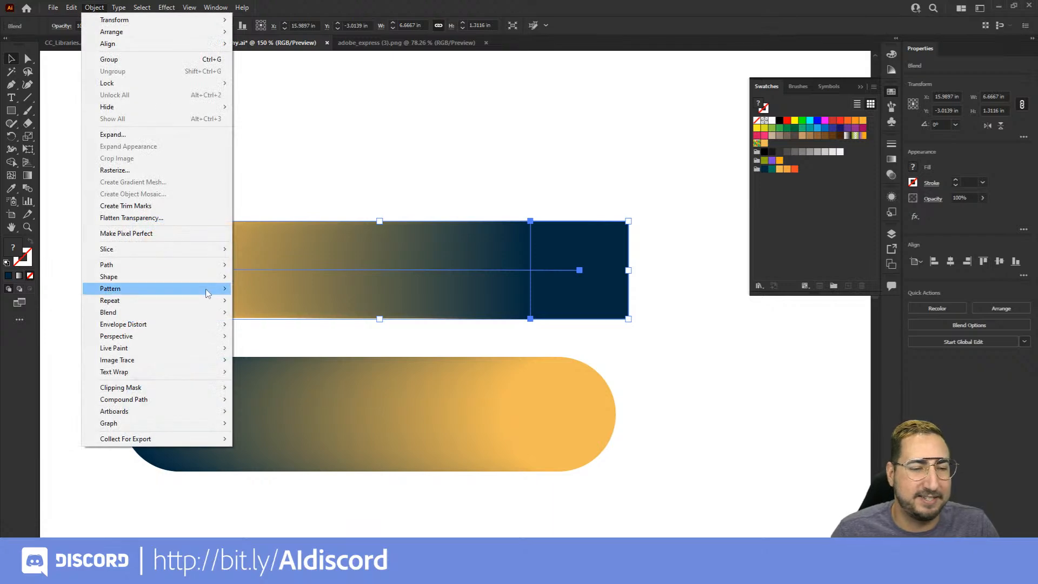
{"action": "mouse_move", "coordinate": [199, 312]}
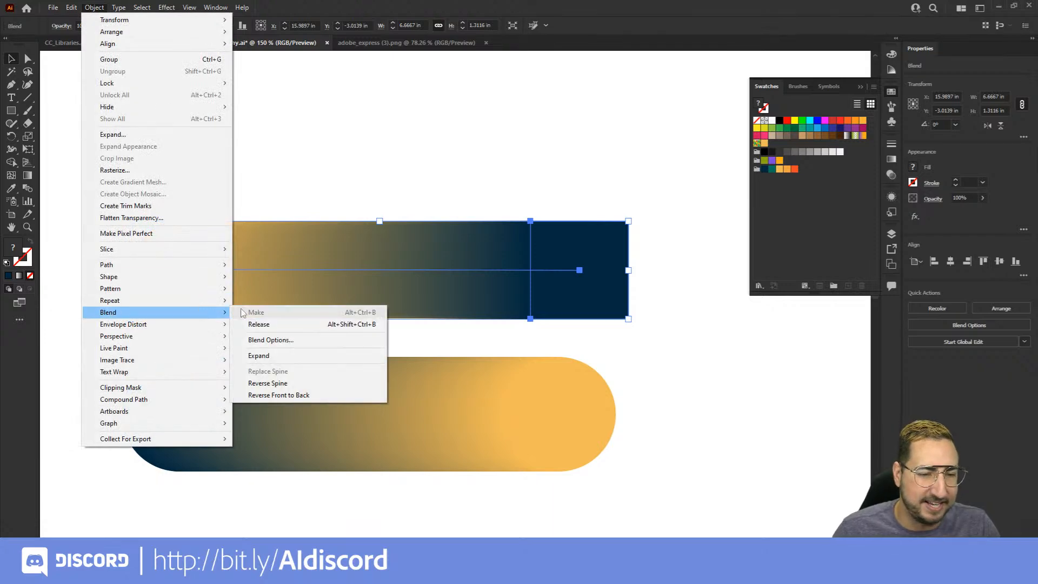
{"action": "left_click", "coordinate": [275, 340]}
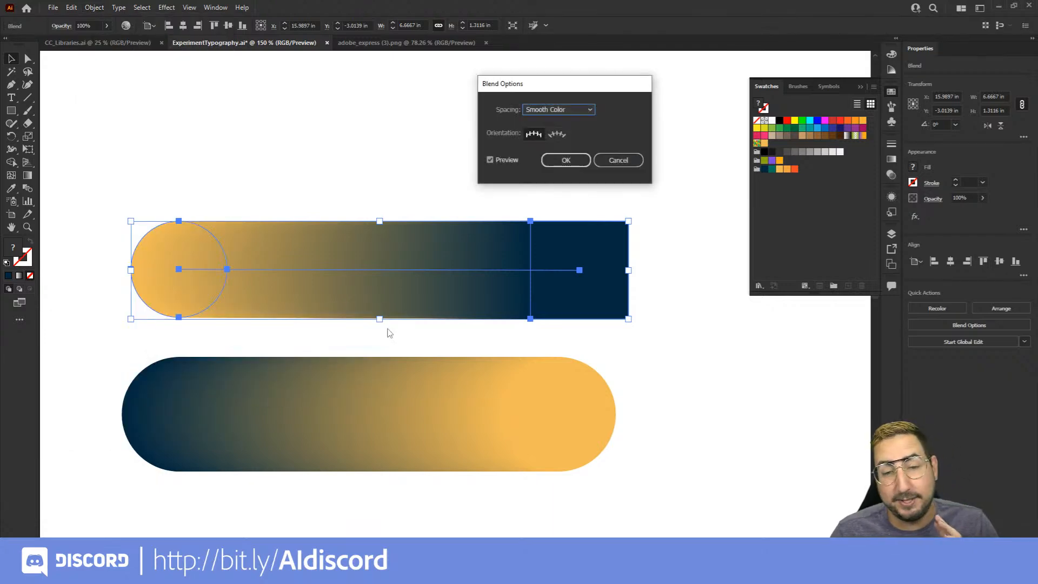
{"action": "left_click", "coordinate": [559, 112]}
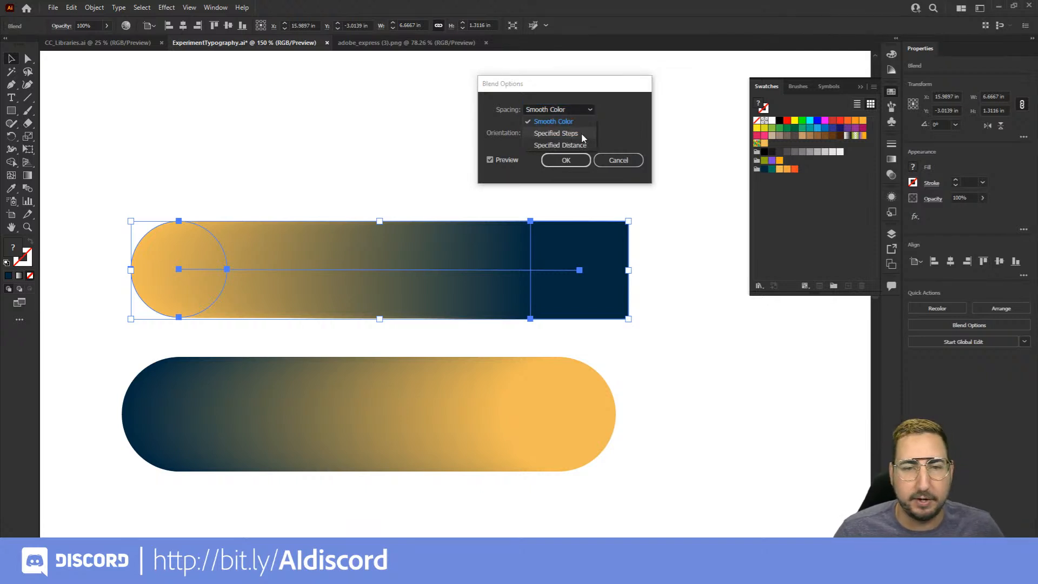
{"action": "left_click", "coordinate": [576, 133]}
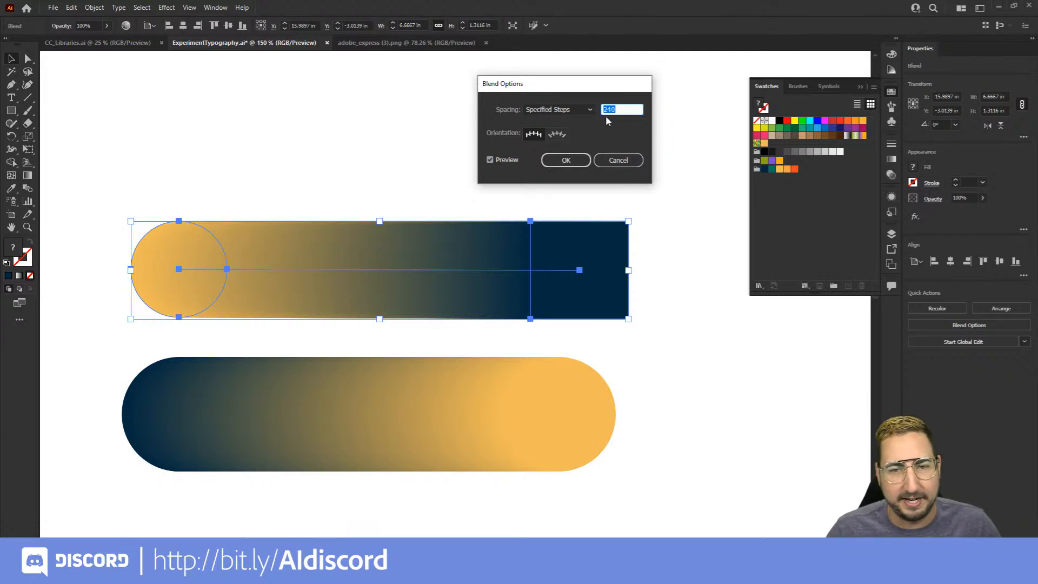
{"action": "type", "text": "2"}
{"action": "key", "text": "Tab"}
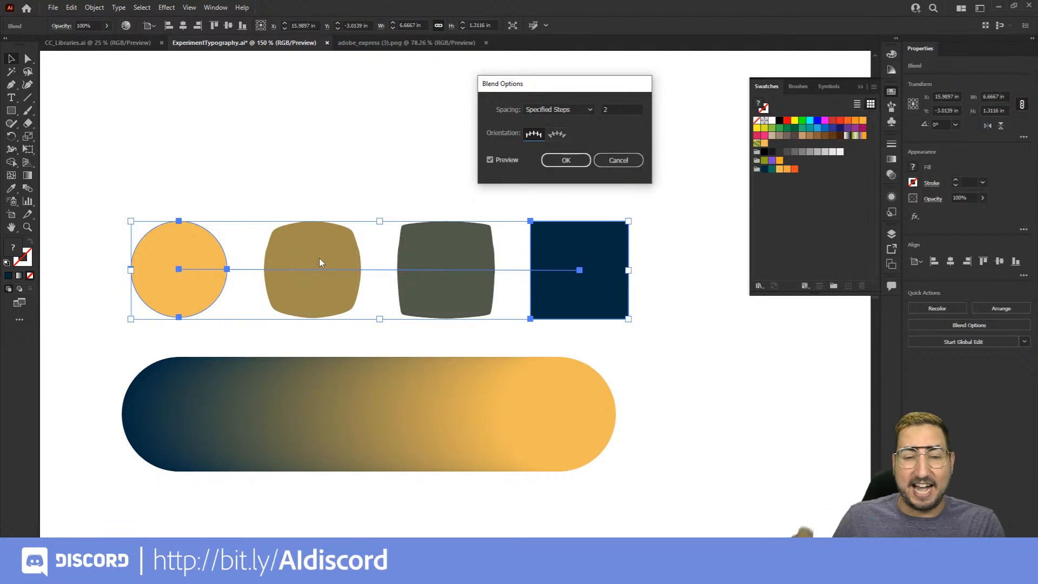
{"action": "left_click", "coordinate": [546, 161]}
{"action": "left_click", "coordinate": [462, 175]}
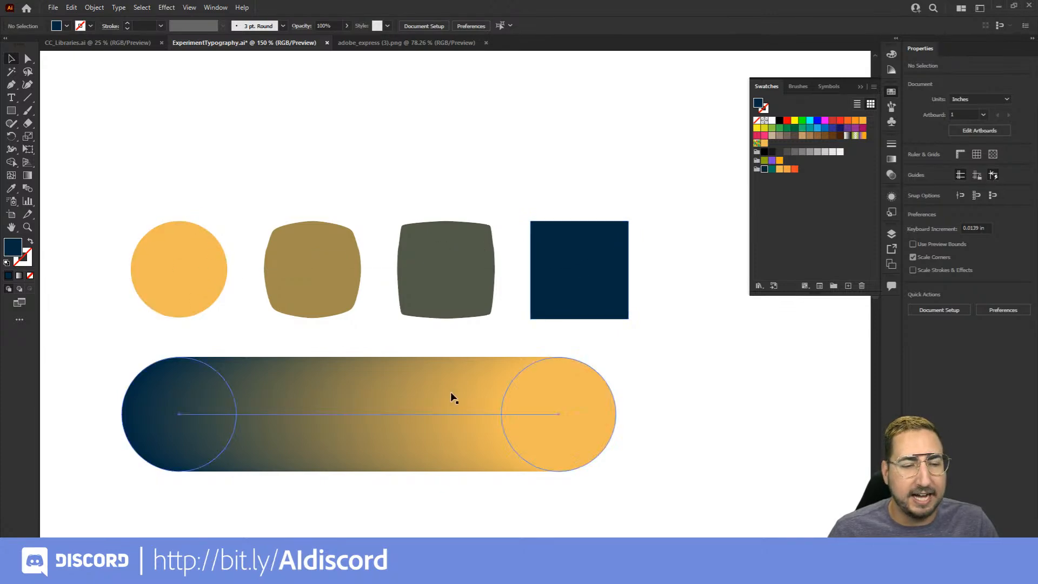
Make a blend between the distorted ANIMAL COLLECTIVE lettering and the curved SEPTEMBER 27 text on the orange poster
{"action": "key", "text": "z"}
{"action": "left_click", "coordinate": [468, 327], "text": "alt"}
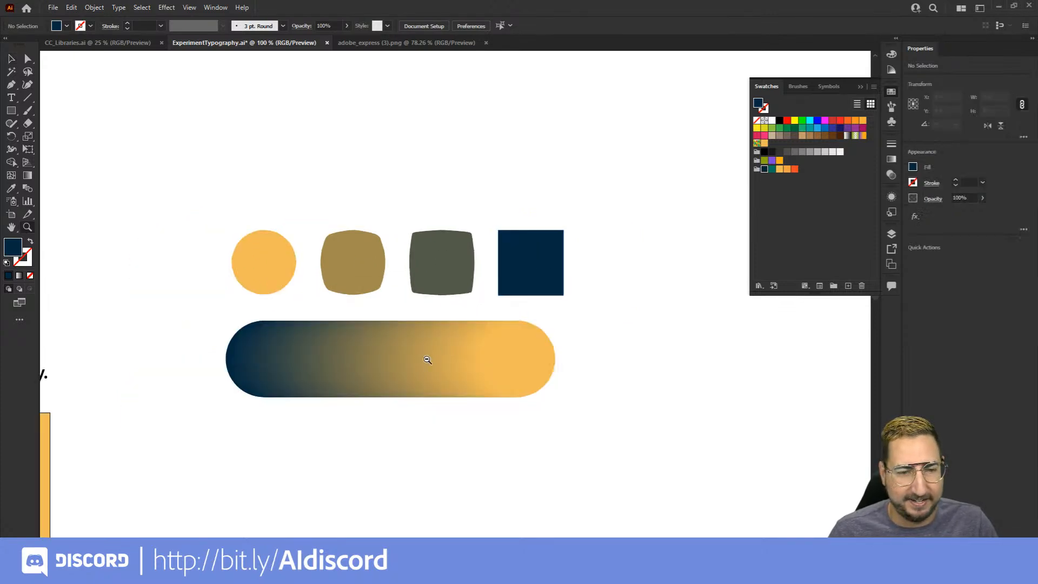
{"action": "left_click", "coordinate": [428, 360], "text": "alt"}
{"action": "left_click_drag", "start_coordinate": [238, 443], "coordinate": [680, 150]}
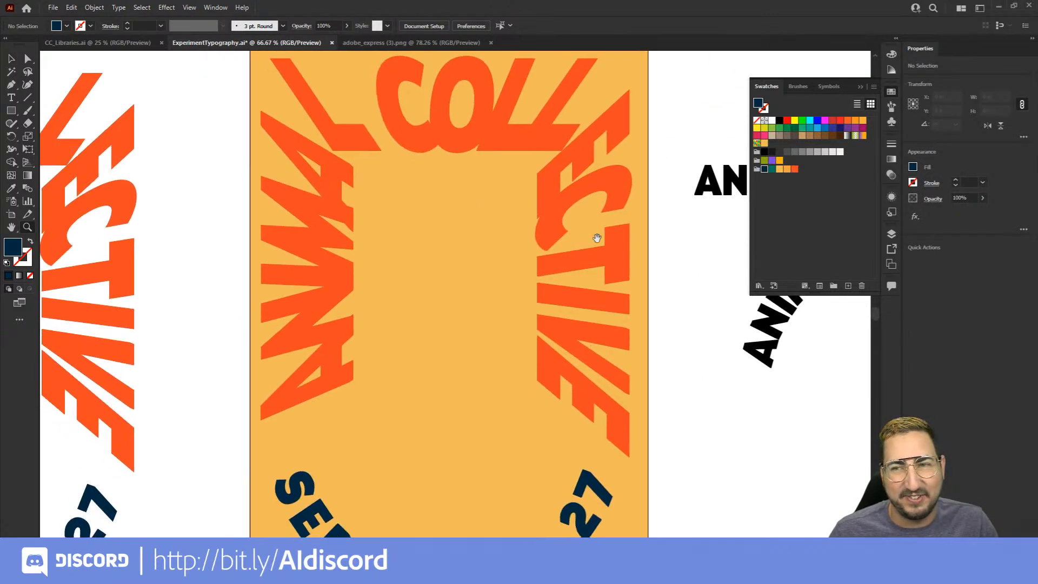
{"action": "left_click", "coordinate": [456, 311], "text": "alt"}
{"action": "left_click_drag", "start_coordinate": [479, 326], "coordinate": [468, 326]}
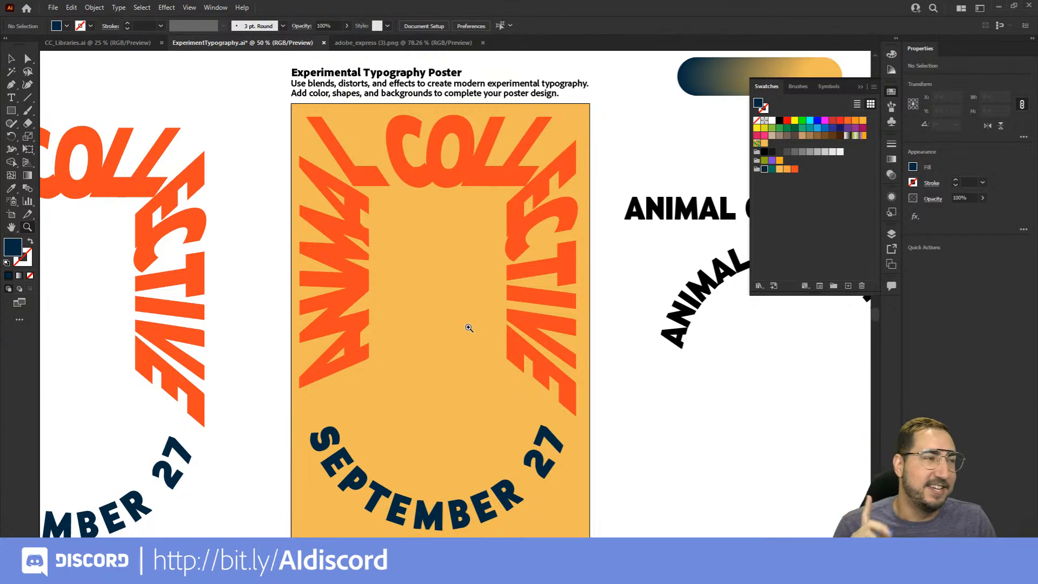
{"action": "left_click_drag", "start_coordinate": [469, 328], "coordinate": [435, 299]}
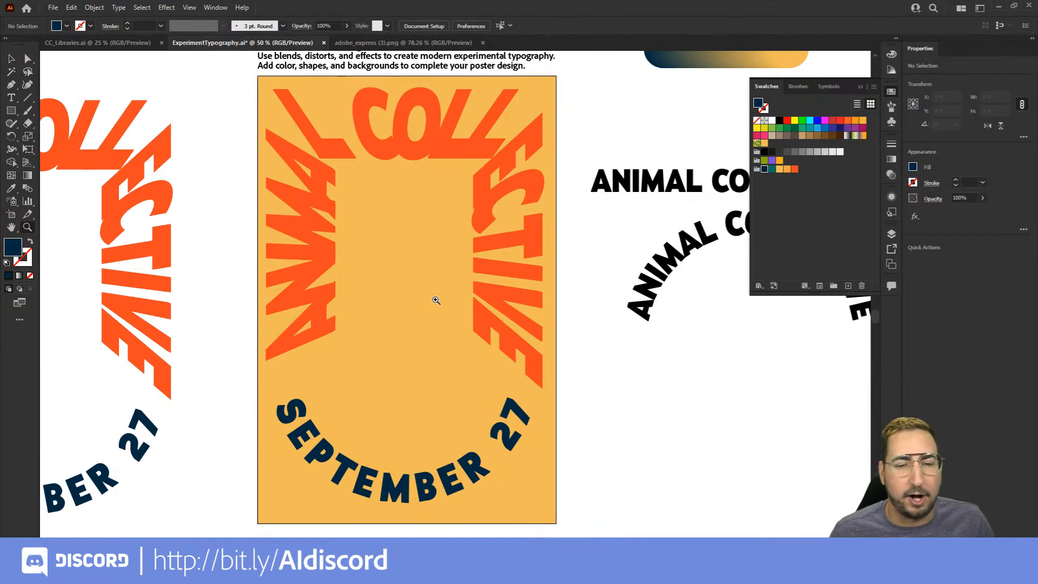
{"action": "key", "text": "v"}
{"action": "left_click", "coordinate": [329, 258]}
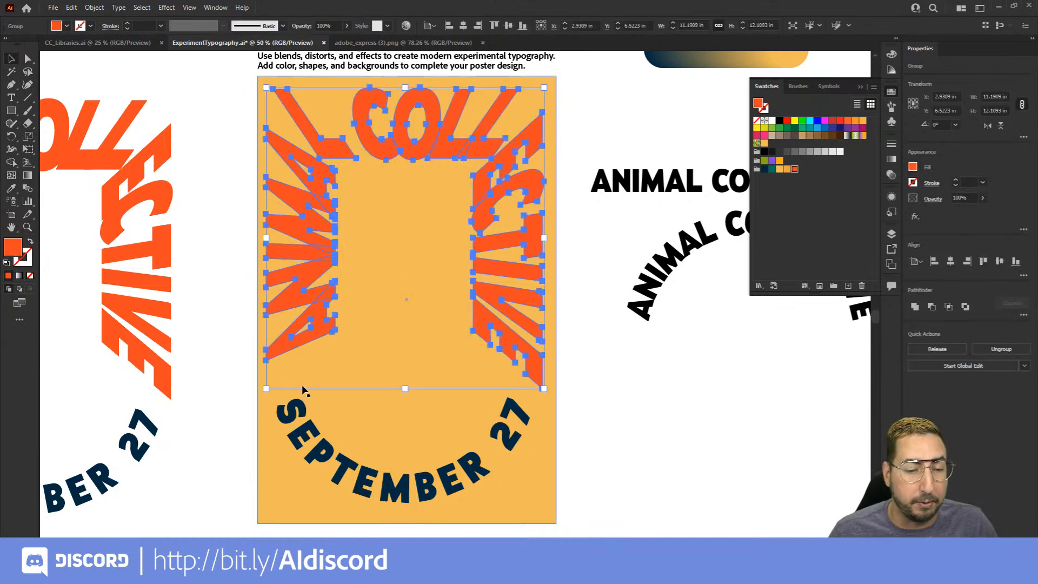
{"action": "left_click", "coordinate": [303, 408], "text": "shift"}
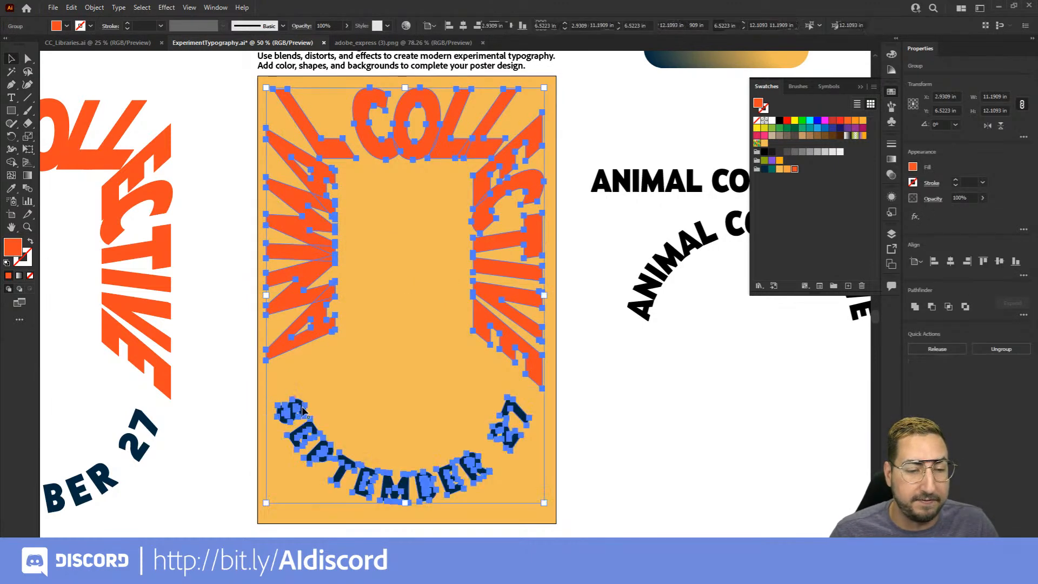
{"action": "left_click", "coordinate": [95, 8]}
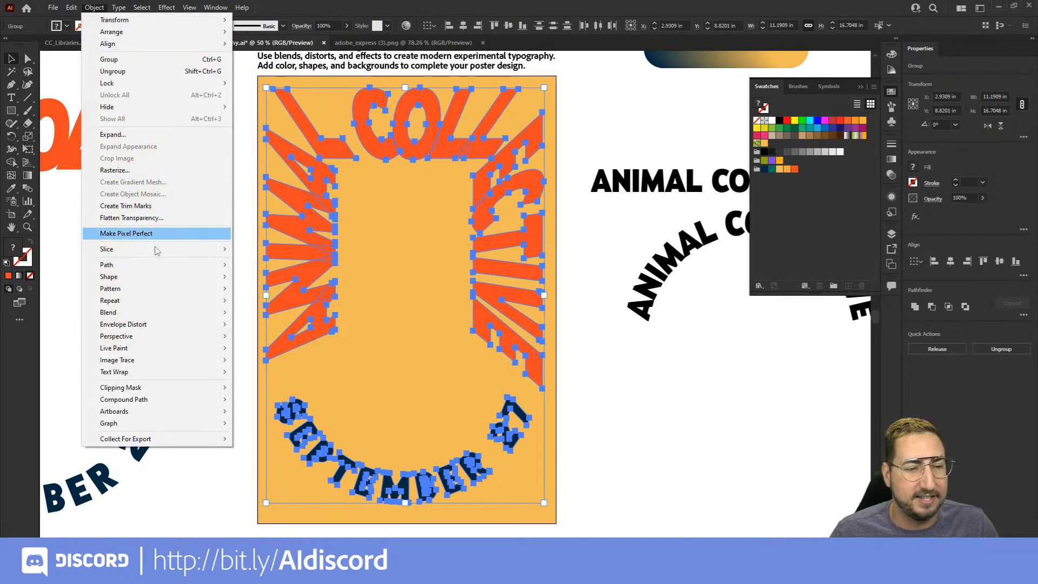
{"action": "mouse_move", "coordinate": [151, 315]}
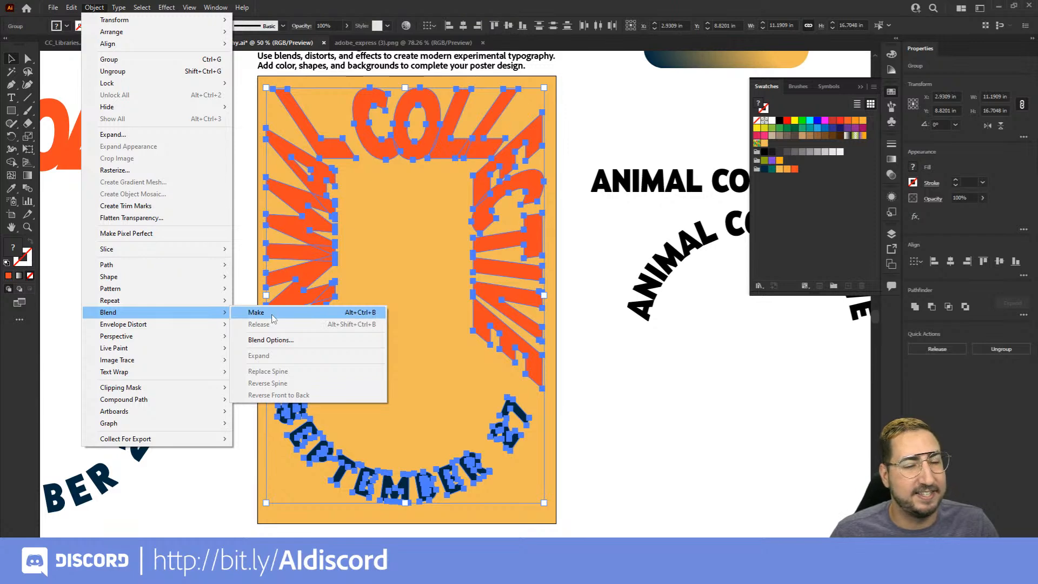
{"action": "left_click", "coordinate": [273, 313]}
{"action": "left_click", "coordinate": [704, 389]}
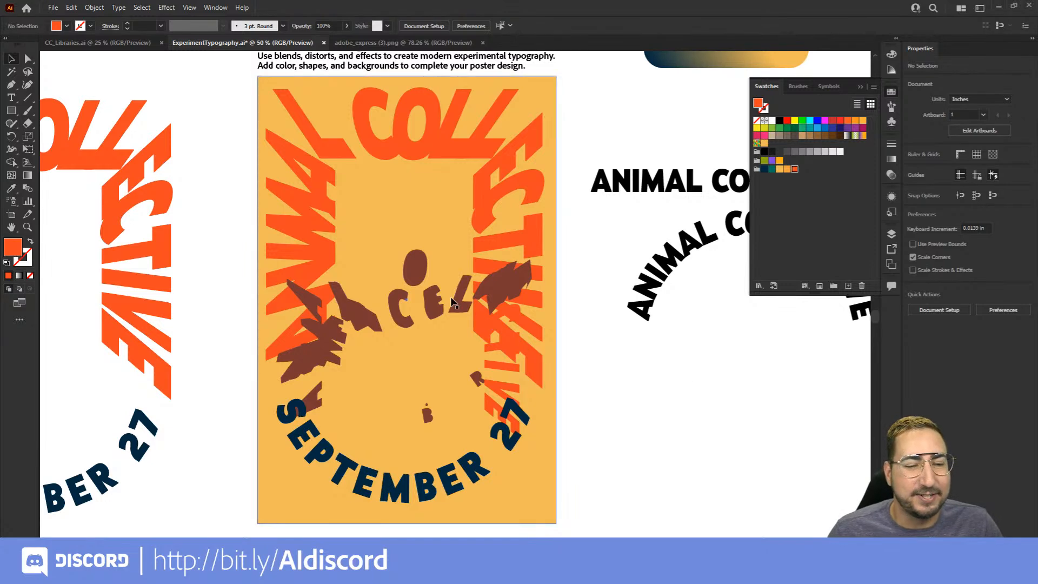
Set the poster lettering blend's spacing to Specified Steps with 4 steps
{"action": "key", "text": "z"}
{"action": "left_click", "coordinate": [424, 327]}
{"action": "mouse_move", "coordinate": [423, 329]}
{"action": "left_mouse_down"}
{"action": "mouse_move", "coordinate": [432, 295]}
{"action": "mouse_move", "coordinate": [415, 342]}
{"action": "left_mouse_up"}
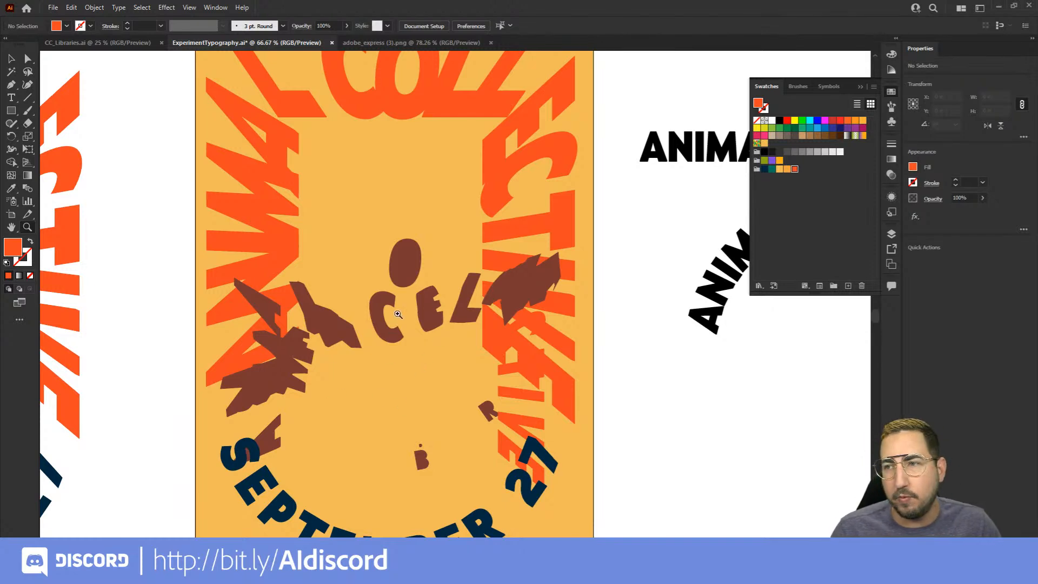
{"action": "key", "text": "v"}
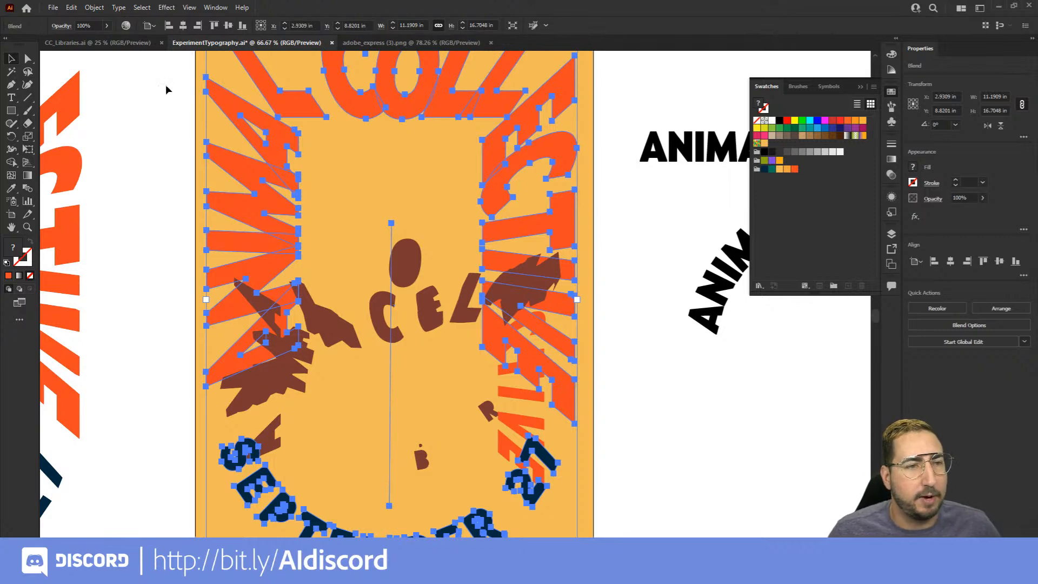
{"action": "left_click", "coordinate": [95, 8]}
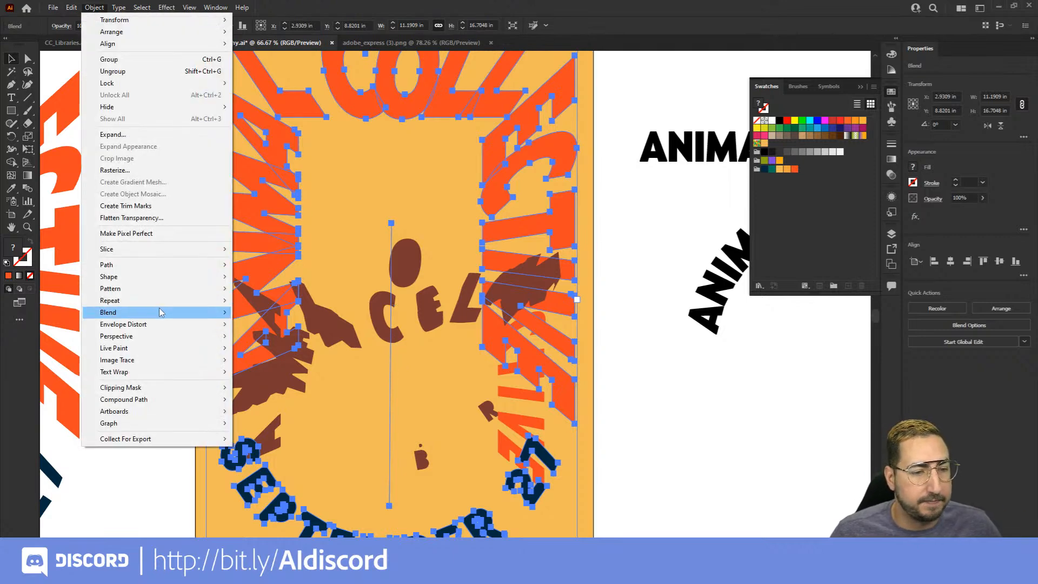
{"action": "mouse_move", "coordinate": [216, 313]}
{"action": "left_click", "coordinate": [301, 340]}
{"action": "left_click", "coordinate": [554, 110]}
{"action": "left_click", "coordinate": [561, 134]}
{"action": "left_click_drag", "start_coordinate": [562, 93], "coordinate": [643, 124]}
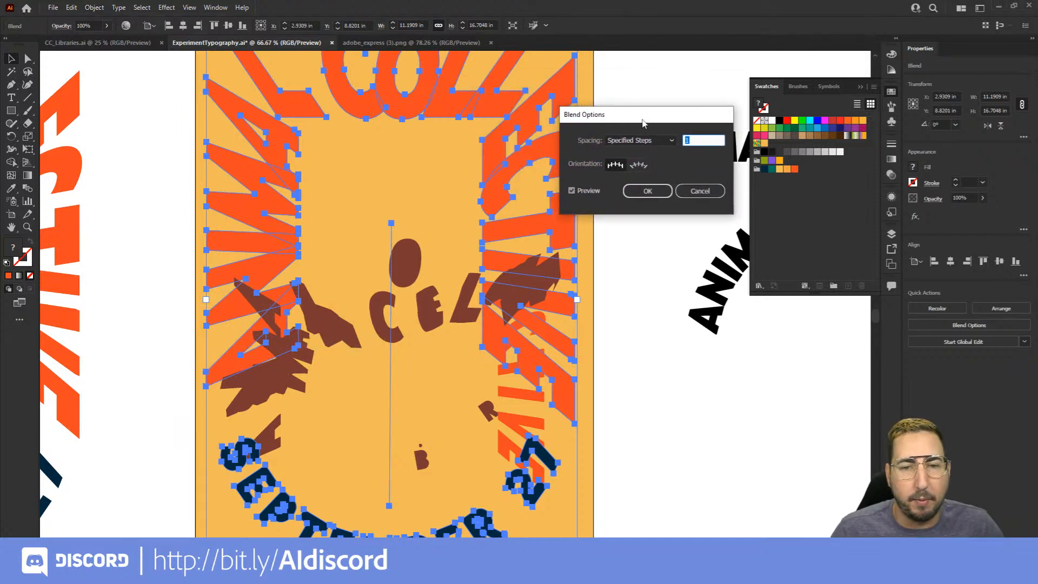
{"action": "key", "text": "Up"}
{"action": "key", "text": "Up"}
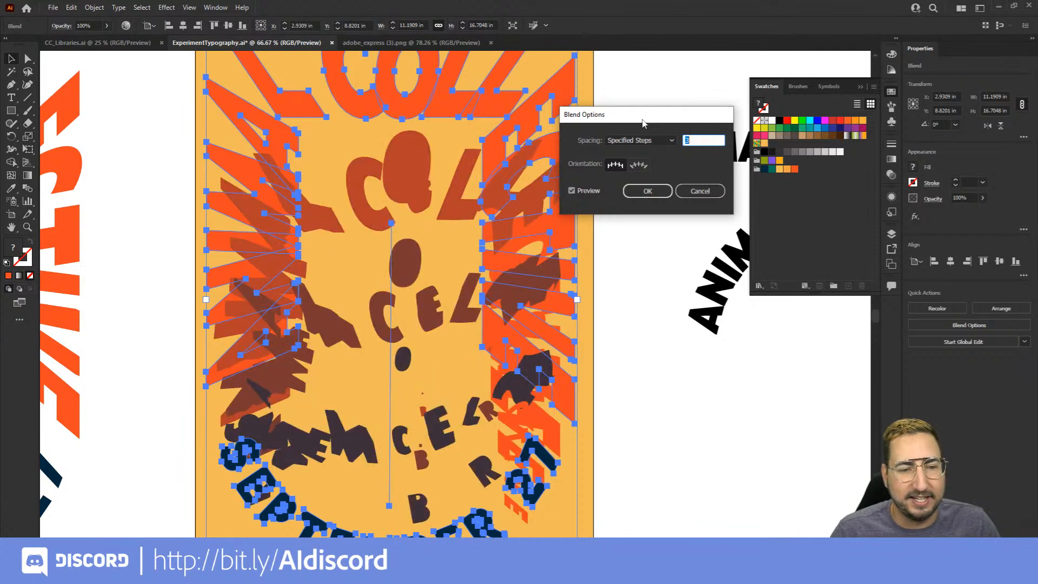
{"action": "key", "text": "Up"}
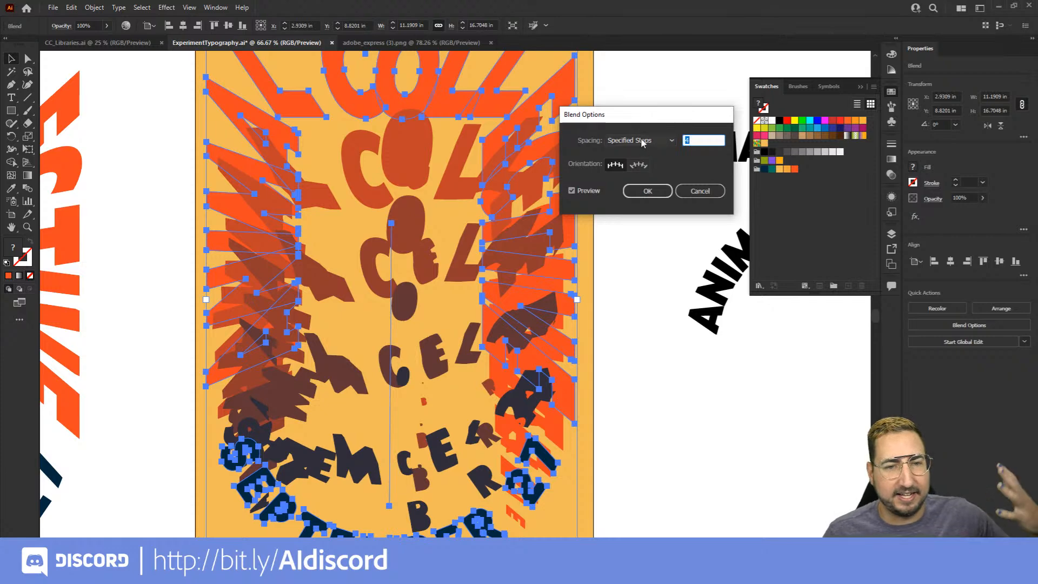
{"action": "left_click", "coordinate": [647, 193]}
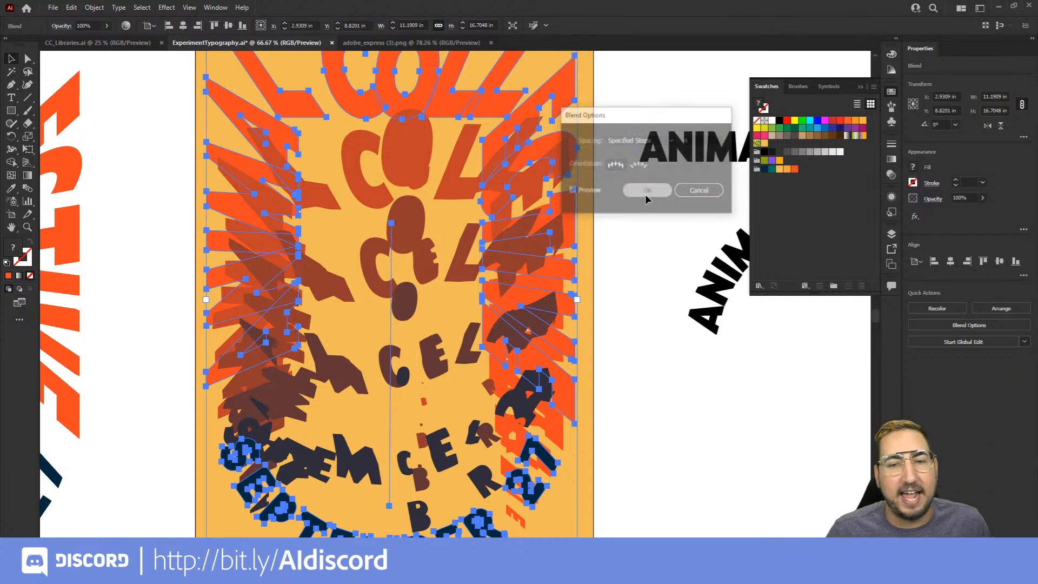
{"action": "left_click", "coordinate": [622, 225]}
{"action": "key", "text": "z"}
{"action": "left_click", "coordinate": [434, 311], "text": "alt"}
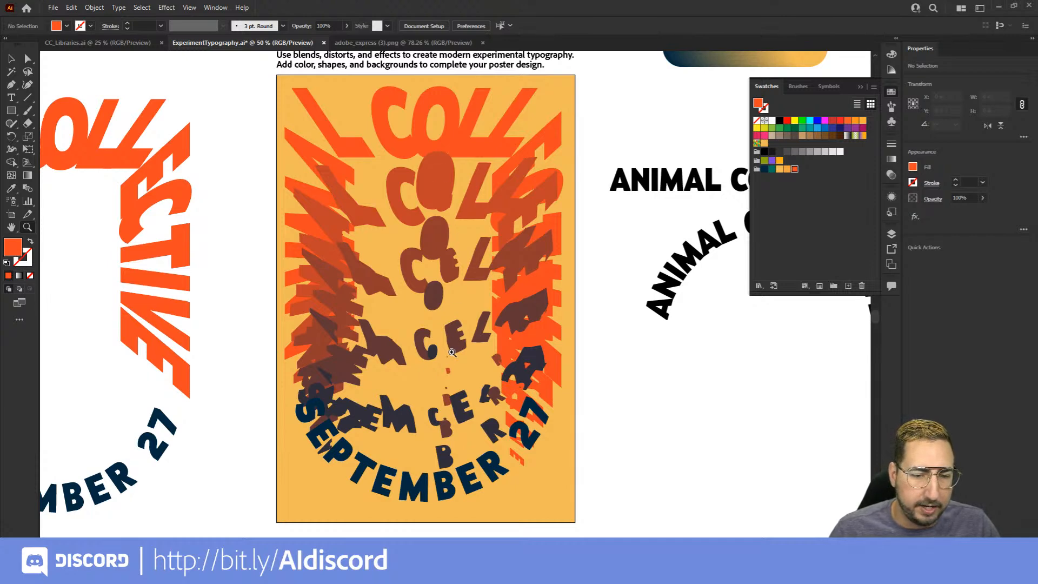
{"action": "left_click", "coordinate": [442, 311]}
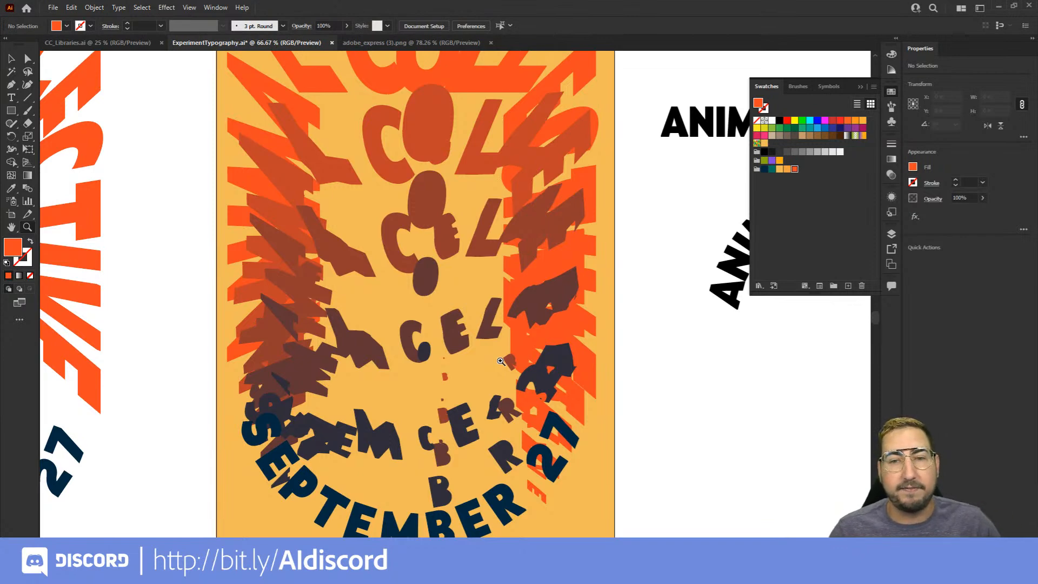
{"action": "left_click_drag", "start_coordinate": [653, 229], "coordinate": [342, 389]}
{"action": "left_click_drag", "start_coordinate": [464, 235], "coordinate": [443, 354]}
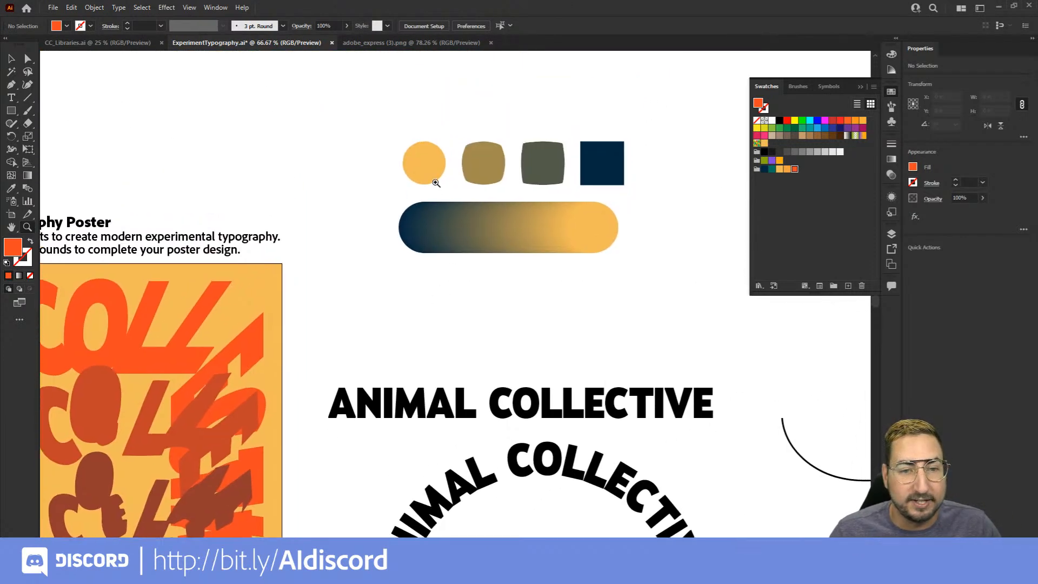
{"action": "left_click_drag", "start_coordinate": [245, 441], "coordinate": [597, 233]}
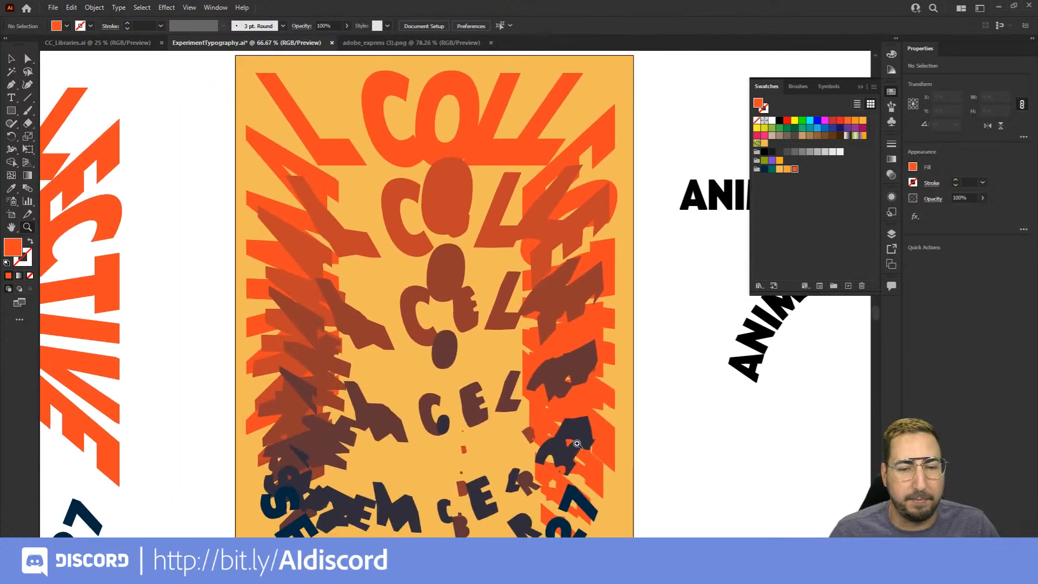
Try sending the SEPTEMBER 27 text to the back inside the poster lettering blend, and undo the change
{"action": "scroll", "coordinate": [577, 444], "scroll_direction": "down", "scroll_amount": 5}
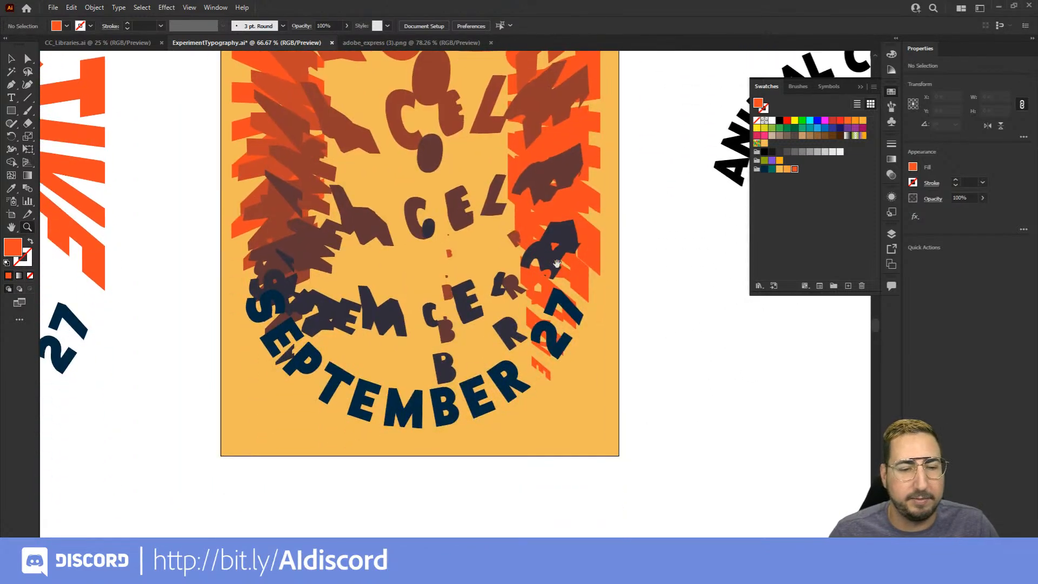
{"action": "left_click_drag", "start_coordinate": [529, 328], "coordinate": [557, 416]}
{"action": "left_click", "coordinate": [489, 307], "text": "alt"}
{"action": "left_click_drag", "start_coordinate": [493, 298], "coordinate": [494, 345]}
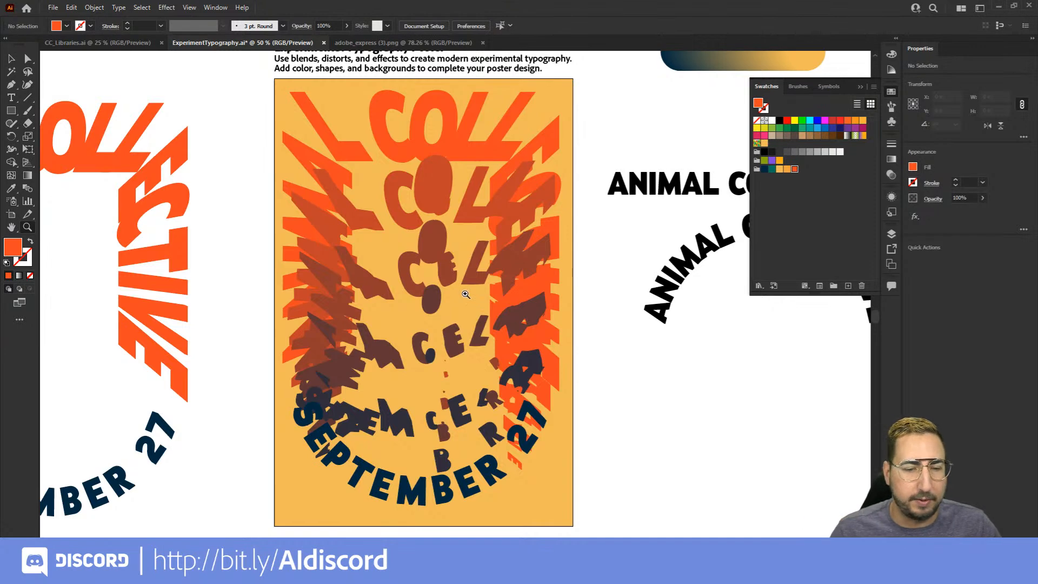
{"action": "key", "text": "v"}
{"action": "left_click", "coordinate": [362, 472]}
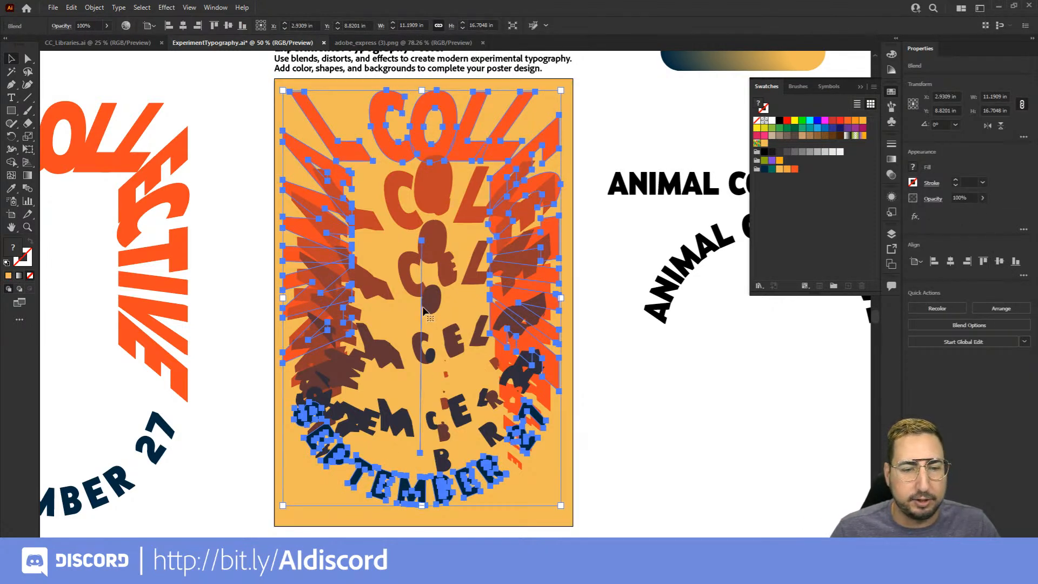
{"action": "double_click", "coordinate": [362, 468]}
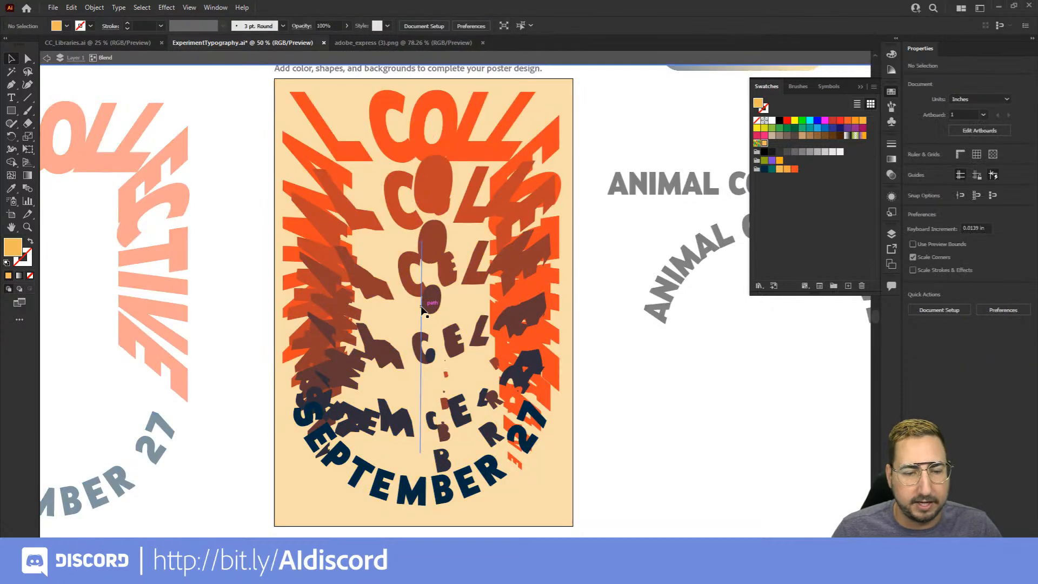
{"action": "right_click", "coordinate": [333, 451]}
{"action": "mouse_move", "coordinate": [401, 397]}
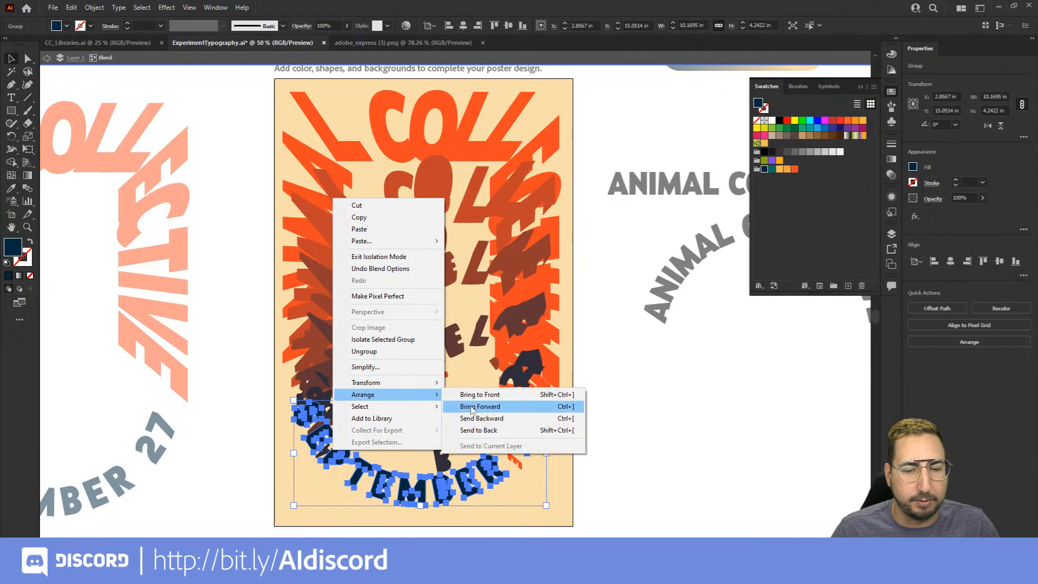
{"action": "left_click", "coordinate": [480, 430]}
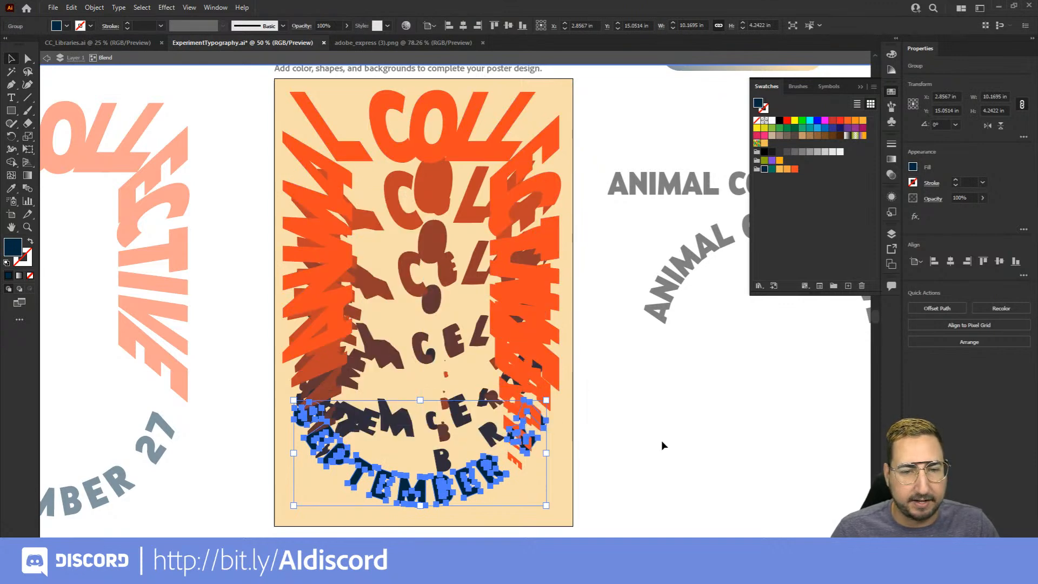
{"action": "left_click", "coordinate": [653, 483]}
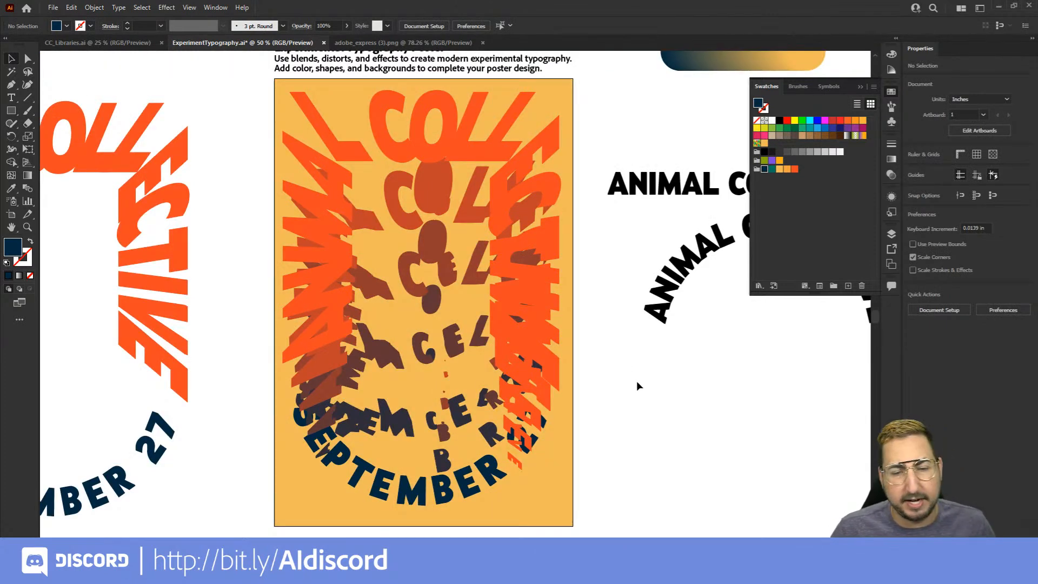
{"action": "key", "text": "ctrl+z"}
{"action": "double_click", "coordinate": [655, 411]}
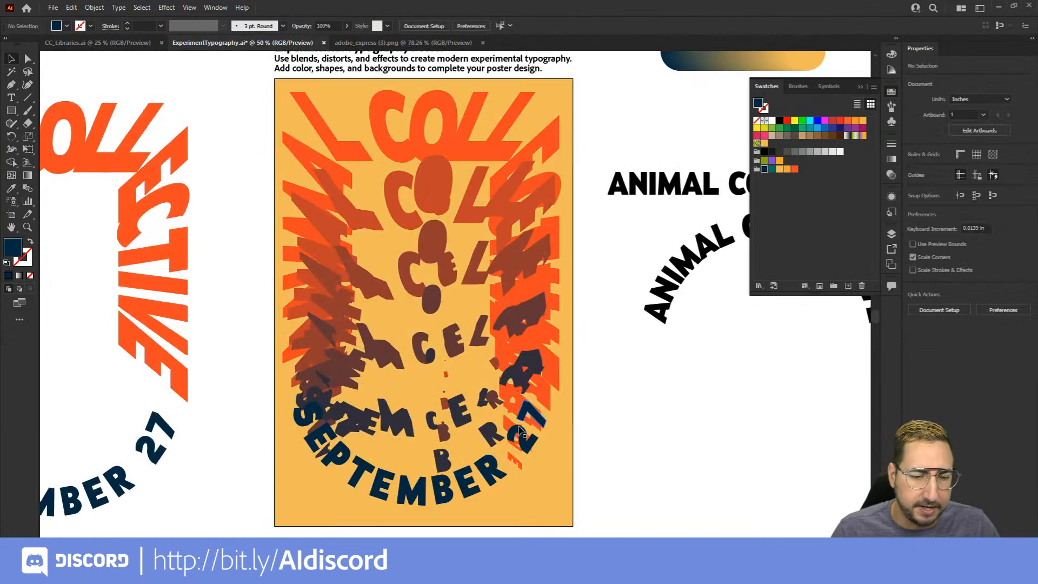
Fill the O in COLLECTIVE and several alternating letters along both sides of the distorted lettering with theme green R=2 G=115 B=94
{"action": "key", "text": "z"}
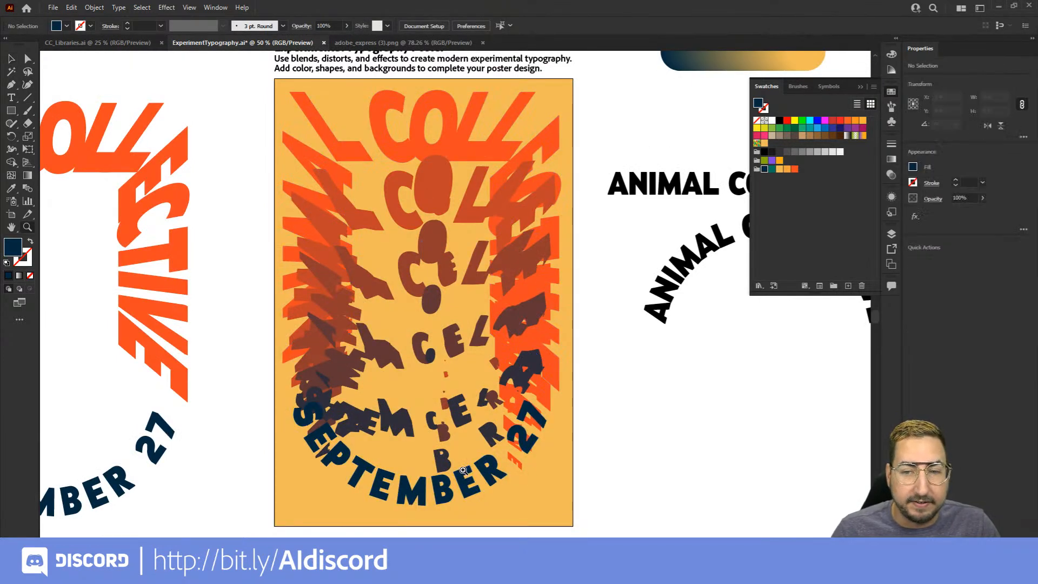
{"action": "left_click", "coordinate": [466, 487]}
{"action": "left_click_drag", "start_coordinate": [456, 433], "coordinate": [466, 512]}
{"action": "left_click_drag", "start_coordinate": [465, 361], "coordinate": [447, 485]}
{"action": "left_click_drag", "start_coordinate": [435, 371], "coordinate": [434, 440]}
{"action": "key", "text": "a"}
{"action": "left_click", "coordinate": [423, 100]}
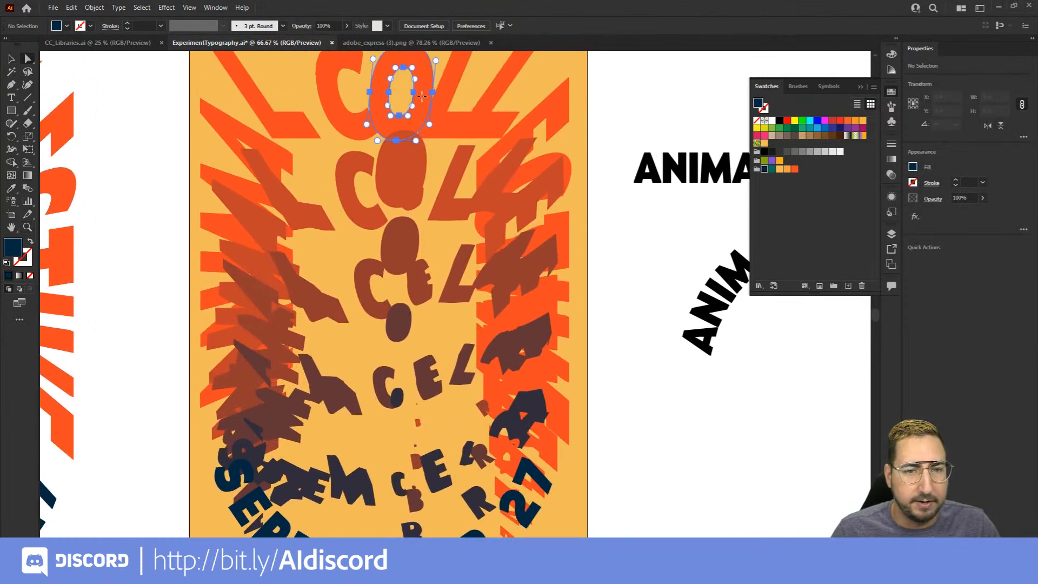
{"action": "left_click", "coordinate": [559, 105], "text": "shift"}
{"action": "left_click", "coordinate": [562, 234], "text": "shift"}
{"action": "left_click", "coordinate": [559, 408], "text": "shift"}
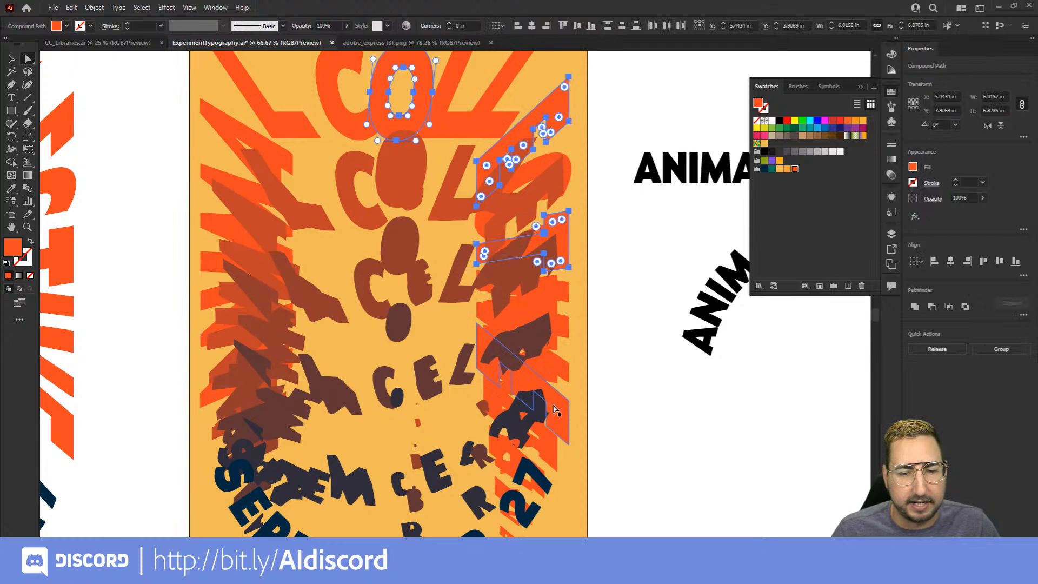
{"action": "left_click", "coordinate": [220, 331], "text": "shift"}
{"action": "left_click", "coordinate": [226, 127], "text": "shift"}
{"action": "left_click", "coordinate": [219, 401], "text": "shift"}
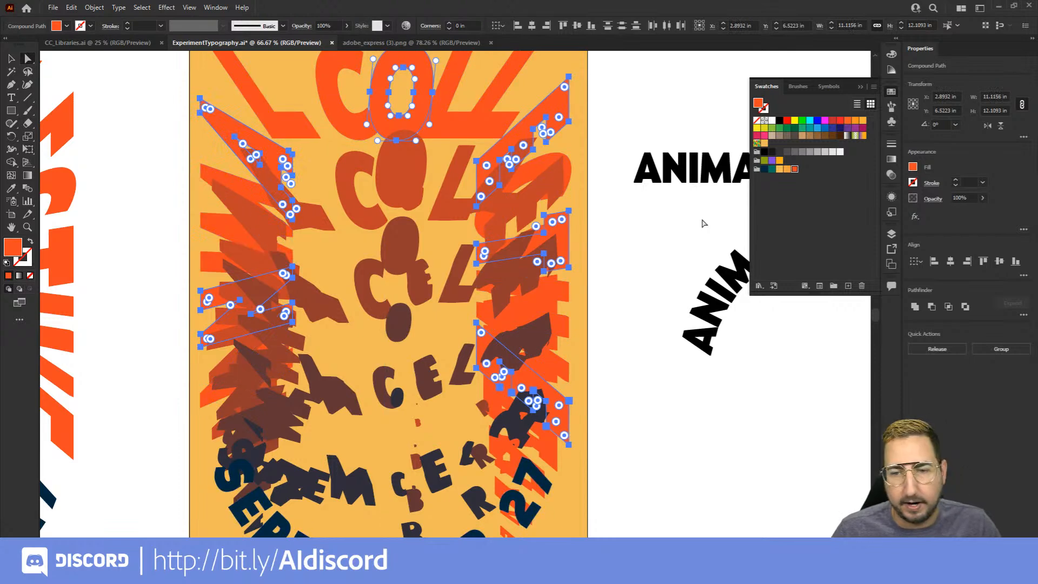
{"action": "left_click", "coordinate": [772, 170]}
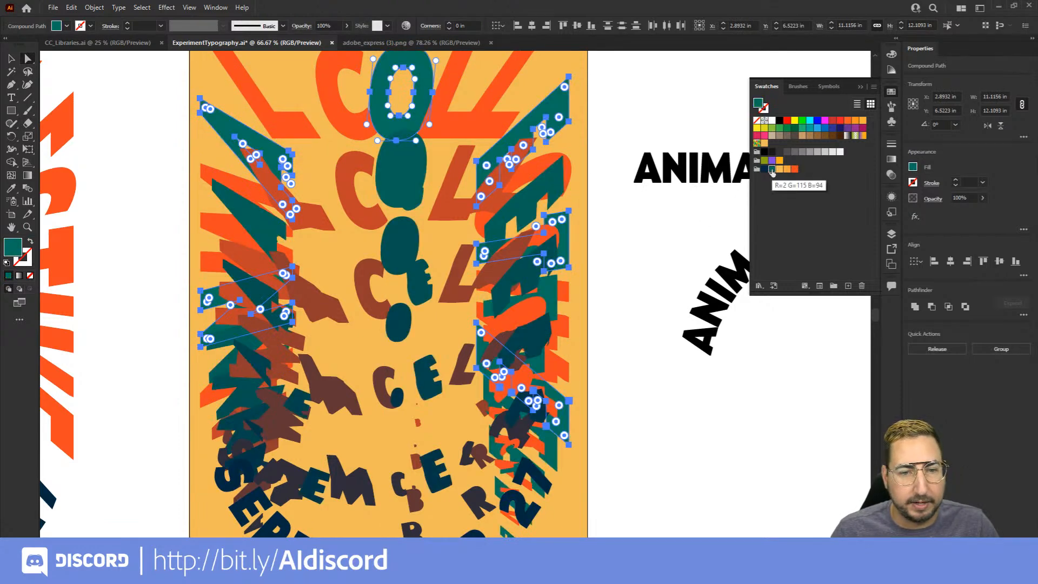
{"action": "key", "text": "v"}
{"action": "left_click", "coordinate": [616, 103]}
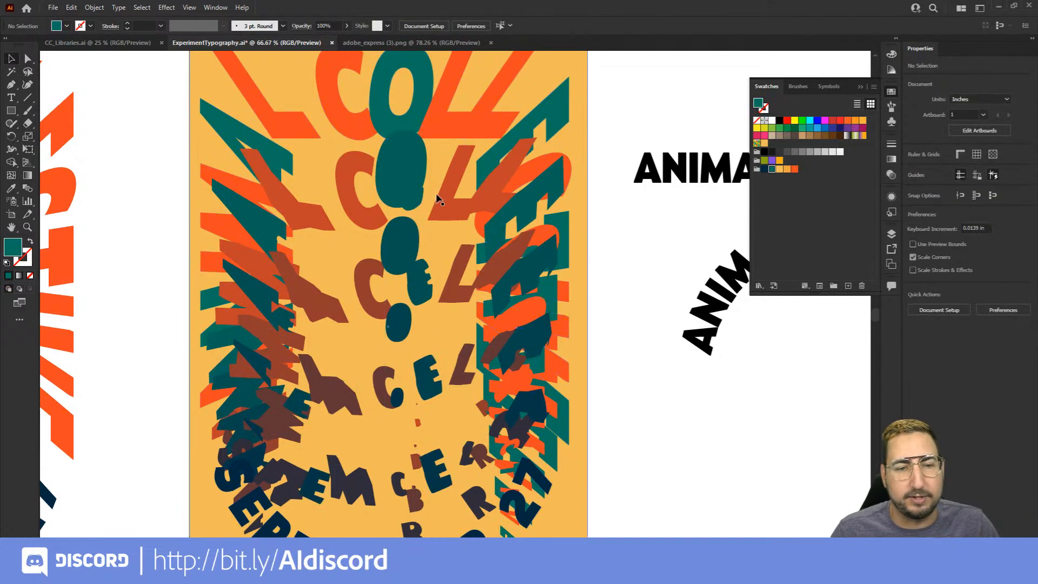
Undo the green recolouring of the alternating letters in the poster blend
{"action": "scroll", "coordinate": [404, 296], "scroll_direction": "down", "scroll_amount": 3}
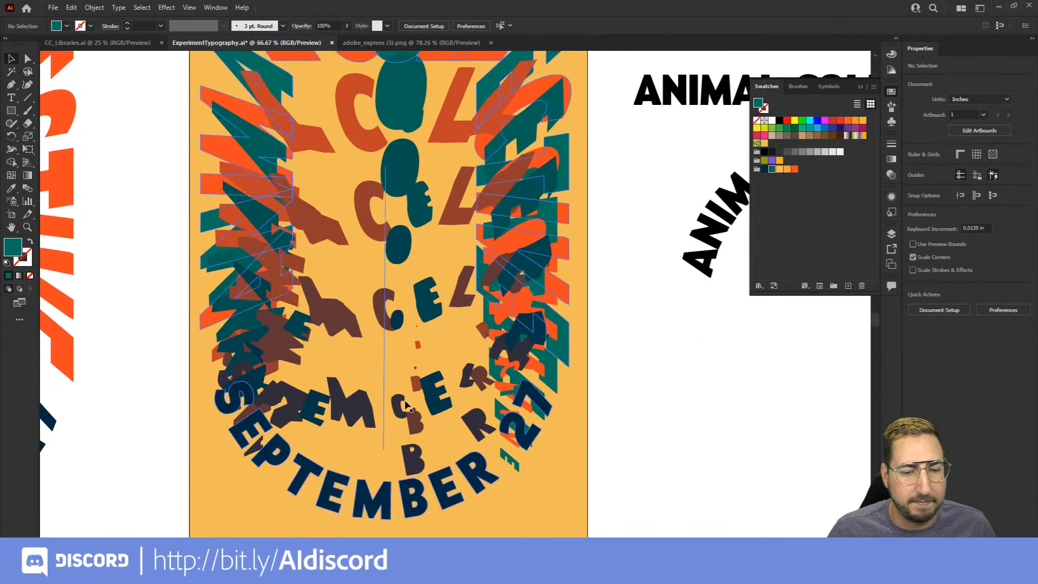
{"action": "key", "text": "z"}
{"action": "left_click", "coordinate": [423, 281], "text": "alt"}
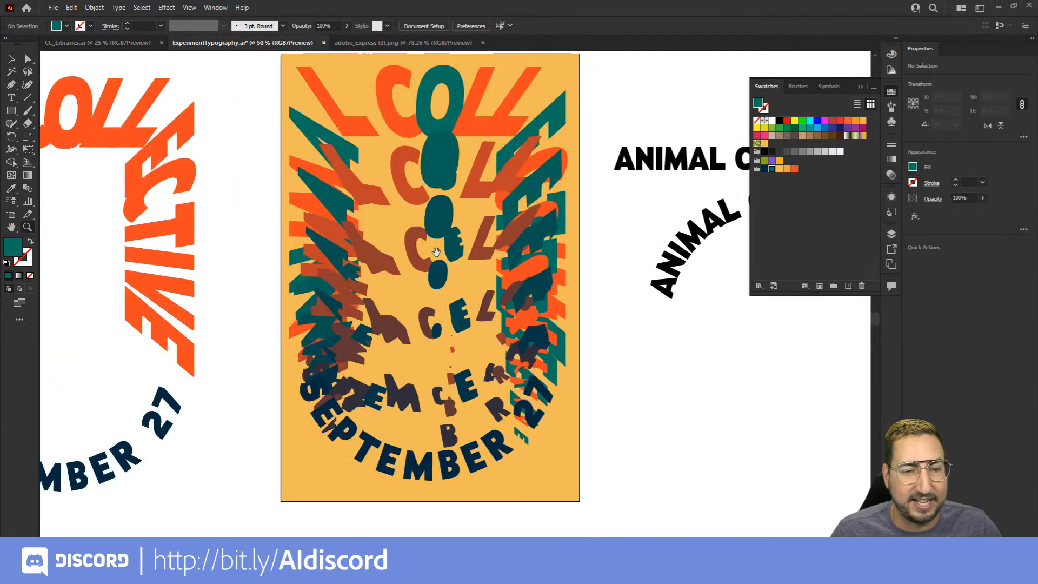
{"action": "left_click_drag", "start_coordinate": [437, 253], "coordinate": [411, 304]}
{"action": "key", "text": "ctrl+z"}
{"action": "key", "text": "v"}
{"action": "left_click", "coordinate": [611, 277]}
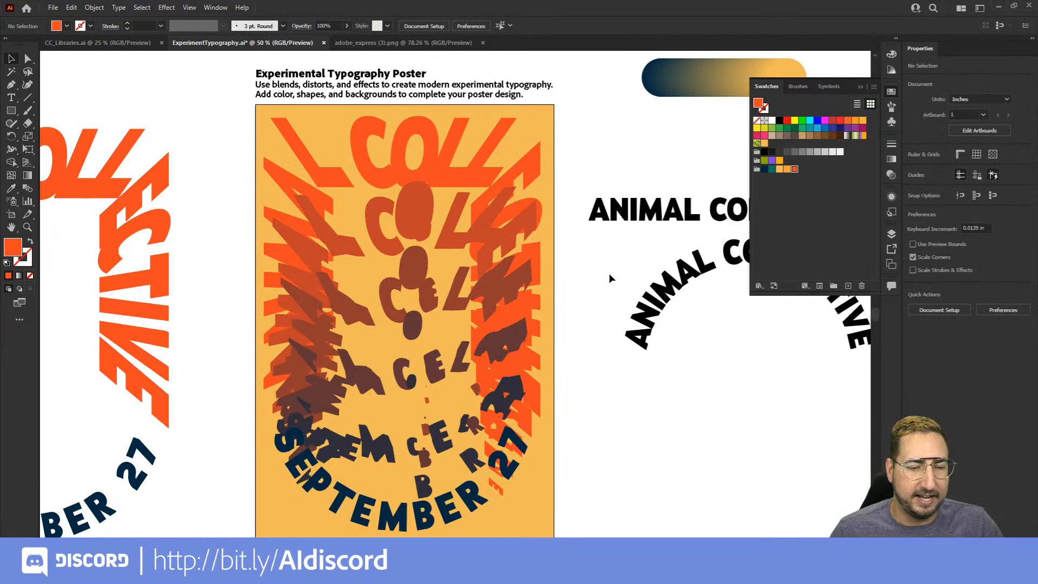
{"action": "left_click", "coordinate": [526, 238]}
{"action": "left_click_drag", "start_coordinate": [457, 483], "coordinate": [469, 426]}
{"action": "left_click_drag", "start_coordinate": [416, 475], "coordinate": [416, 487]}
{"action": "left_click", "coordinate": [596, 416]}
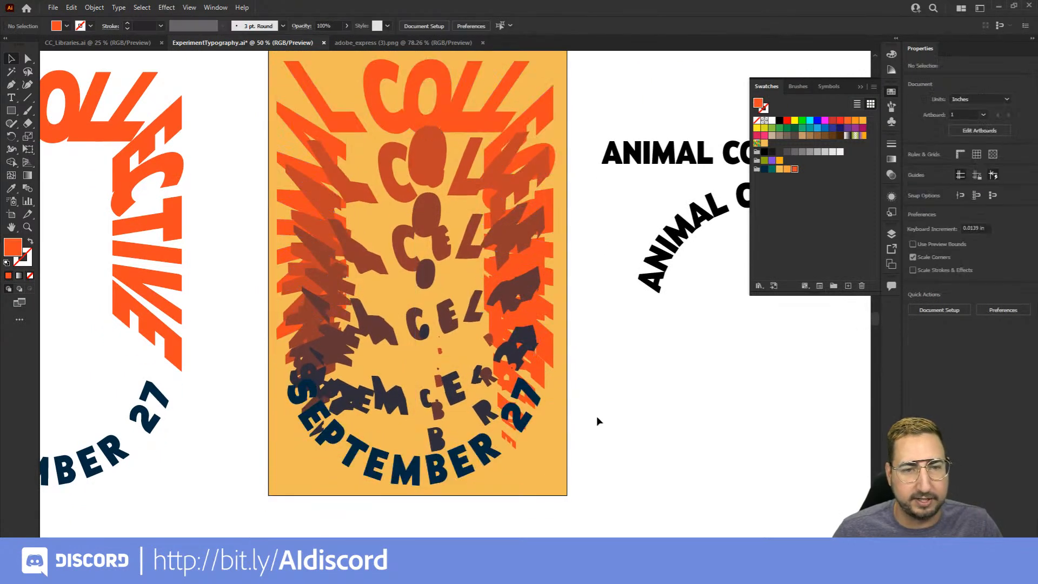
{"action": "left_click_drag", "start_coordinate": [548, 323], "coordinate": [532, 362]}
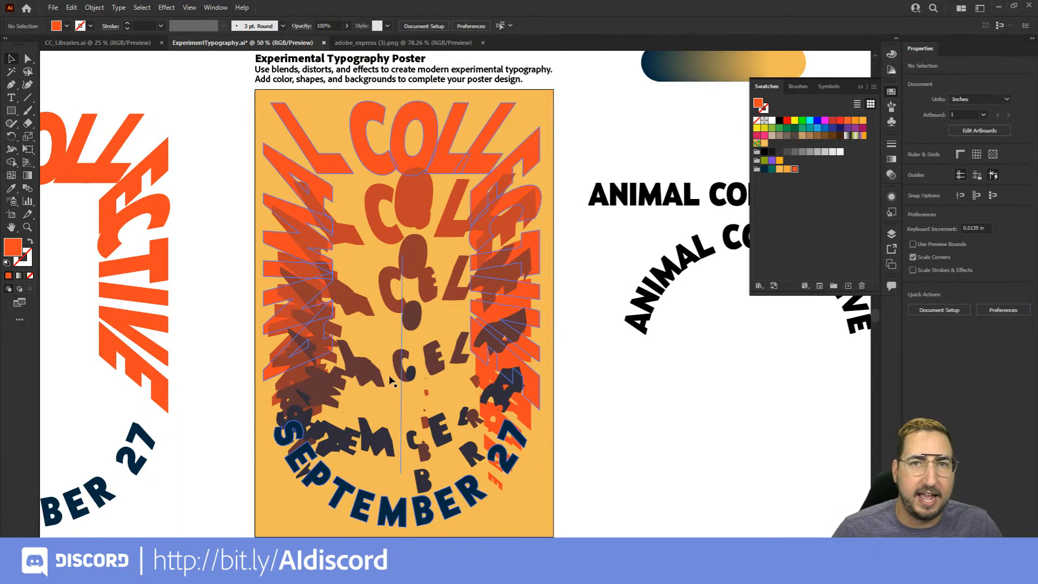
Add the text FONDA beside the poster, below the curved ANIMAL COLLECTIVE lettering
{"action": "left_click_drag", "start_coordinate": [593, 364], "coordinate": [335, 329]}
{"action": "key", "text": "t"}
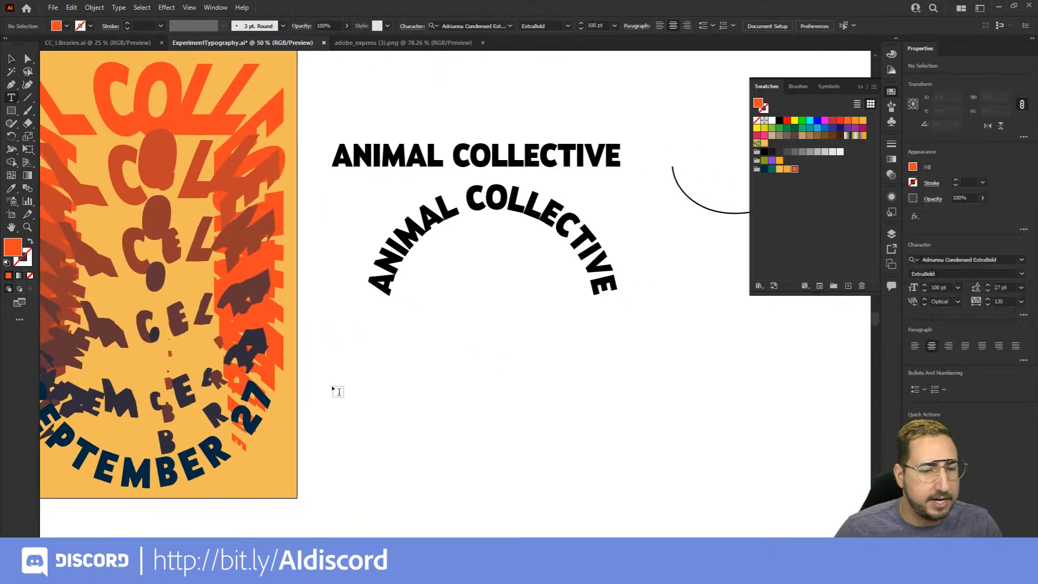
{"action": "left_click", "coordinate": [334, 389]}
{"action": "type", "text": "FONDA"}
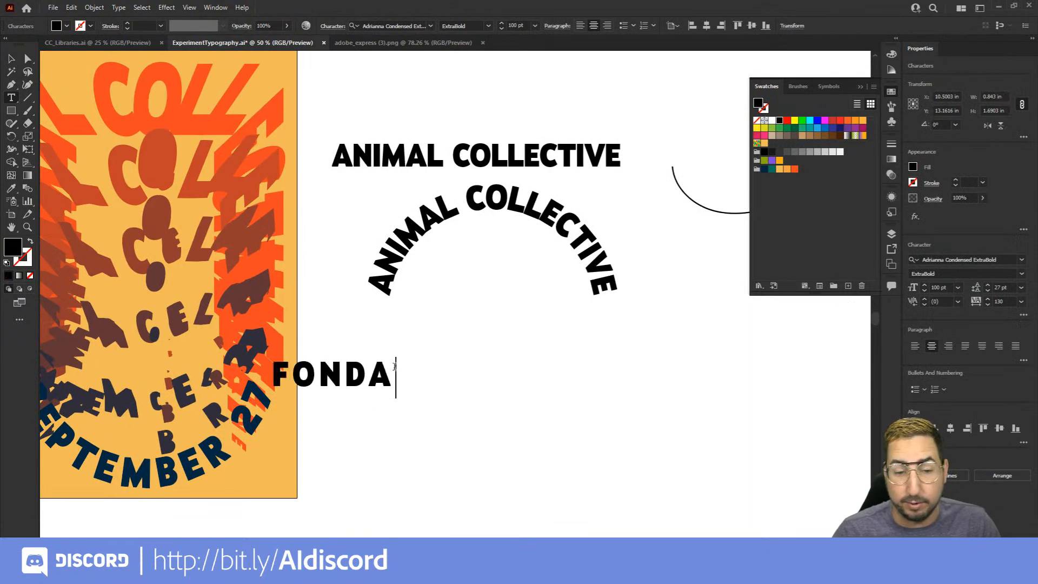
Set the tracking of the FONDA text to 0
{"action": "key", "text": "ctrl+a"}
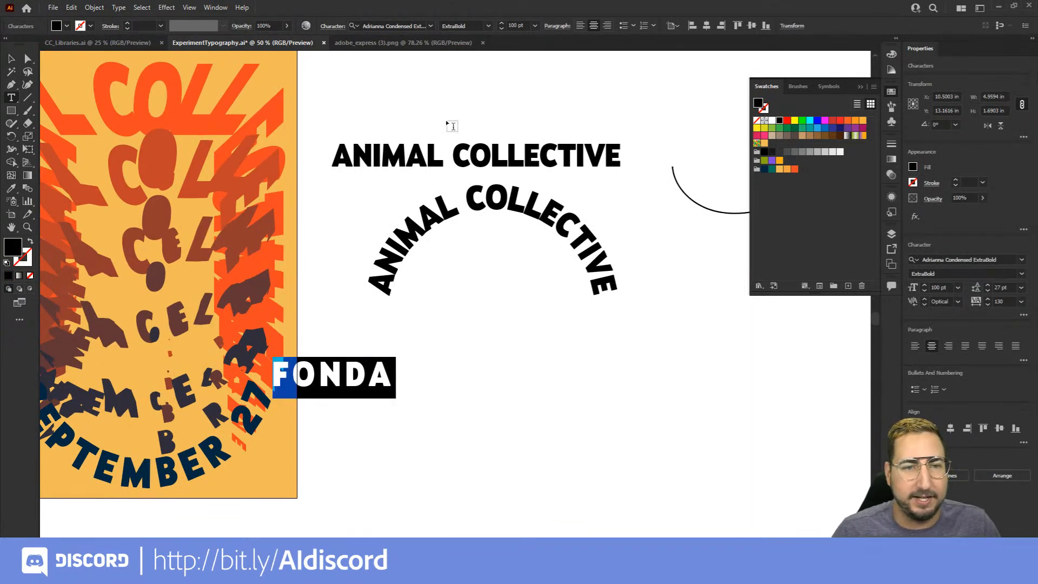
{"action": "key", "text": "ctrl+t"}
{"action": "left_click", "coordinate": [795, 195]}
{"action": "type", "text": "0"}
{"action": "key", "text": "Return"}
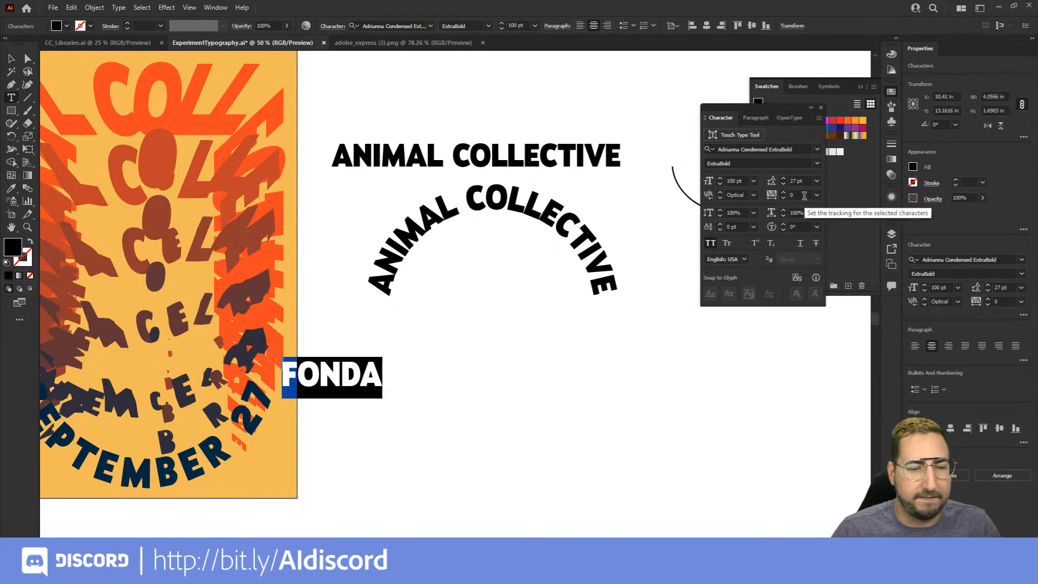
{"action": "key", "text": "Escape"}
Move the FONDA text off the poster onto the white canvas just beside its edge
{"action": "left_click_drag", "start_coordinate": [363, 370], "coordinate": [429, 366]}
{"action": "key", "text": "z"}
{"action": "left_click", "coordinate": [267, 325]}
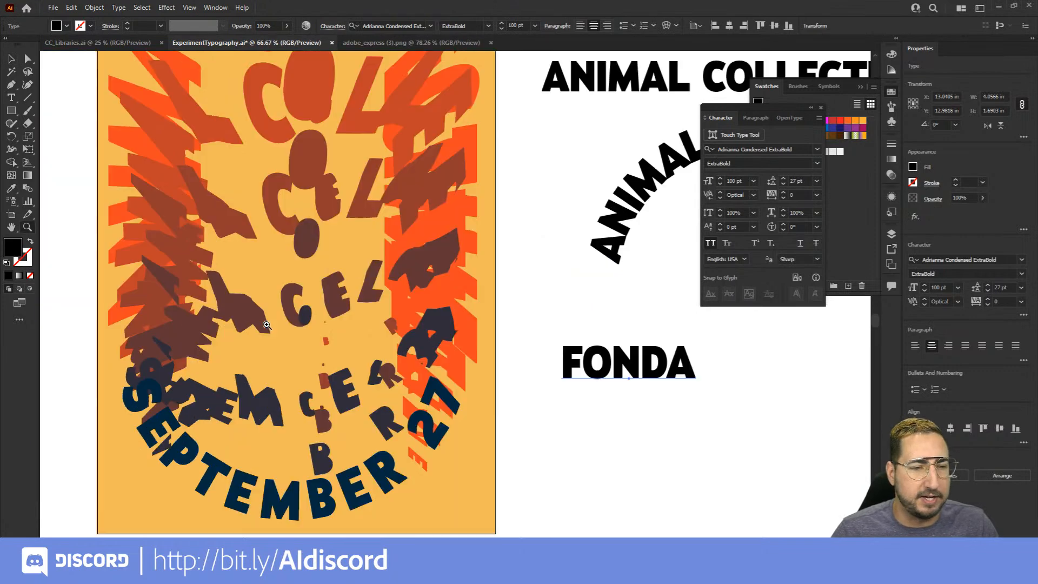
{"action": "left_click", "coordinate": [267, 324]}
{"action": "key", "text": "v"}
{"action": "left_click_drag", "start_coordinate": [697, 346], "coordinate": [608, 322]}
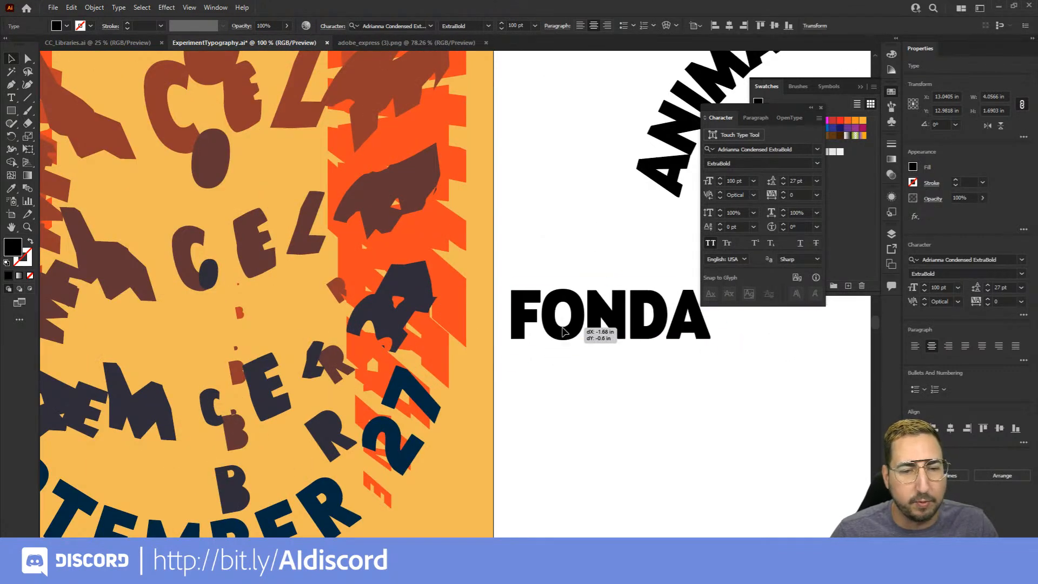
Fill the FONDA text with the dark green from the Adobe Color theme swatches
{"action": "left_click", "coordinate": [841, 193]}
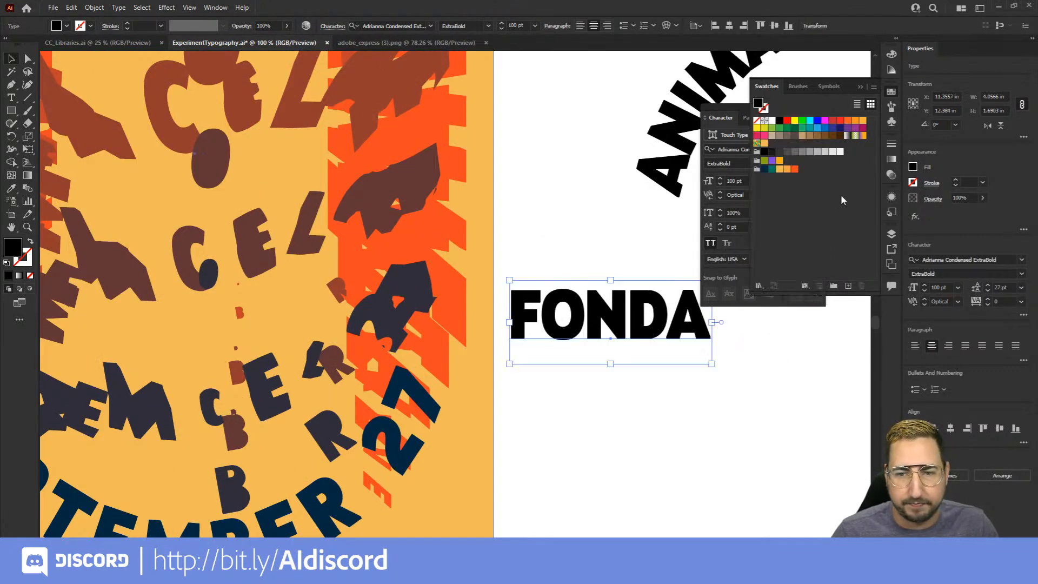
{"action": "left_click", "coordinate": [772, 169]}
{"action": "left_click", "coordinate": [518, 274]}
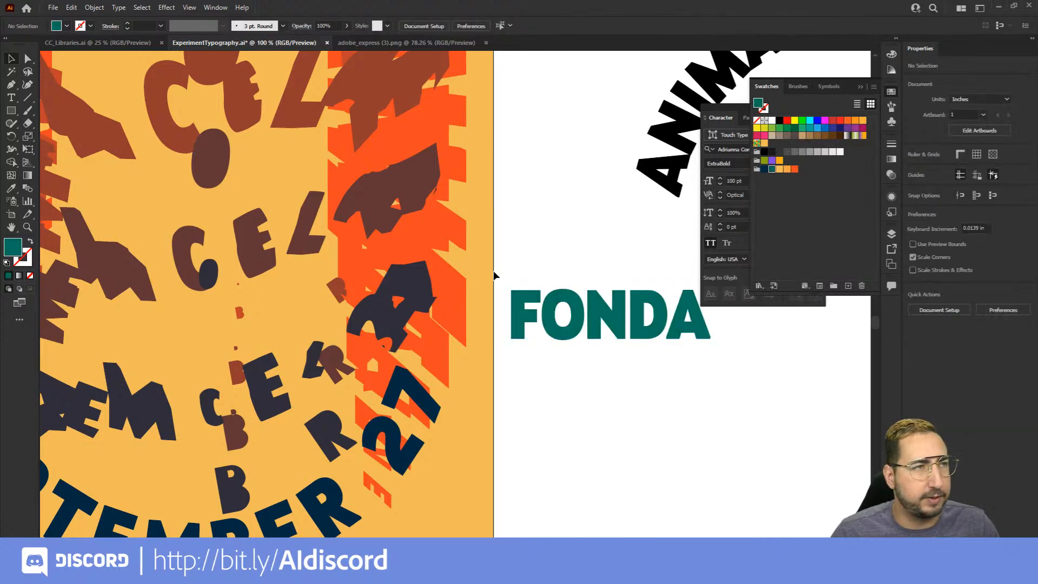
Copy the distorted ANIMAL COLLECTIVE lettering from inside the blend and paste it in place outside the blend on the poster
{"action": "left_click_drag", "start_coordinate": [272, 264], "coordinate": [400, 364]}
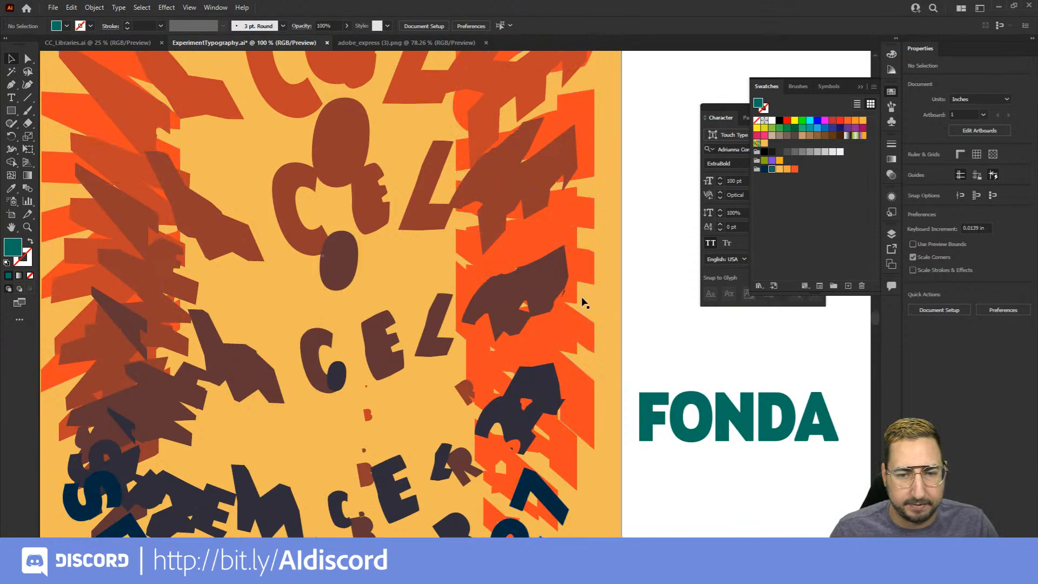
{"action": "key", "text": "p"}
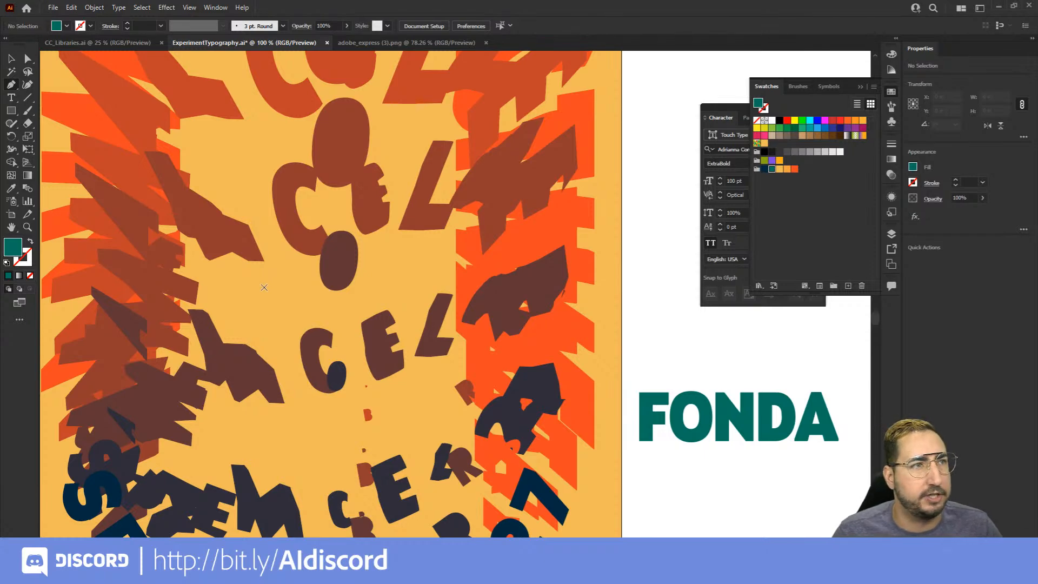
{"action": "key", "text": "z"}
{"action": "left_click", "coordinate": [379, 273], "text": "alt"}
{"action": "left_click_drag", "start_coordinate": [429, 256], "coordinate": [357, 291]}
{"action": "key", "text": "v"}
{"action": "left_click", "coordinate": [403, 127]}
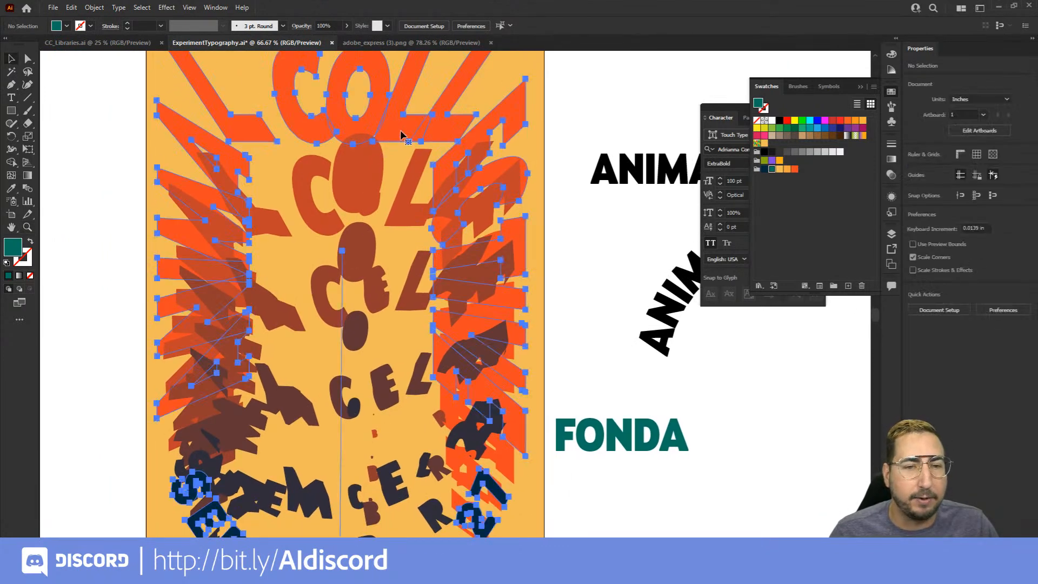
{"action": "double_click", "coordinate": [402, 128]}
{"action": "left_click", "coordinate": [401, 127]}
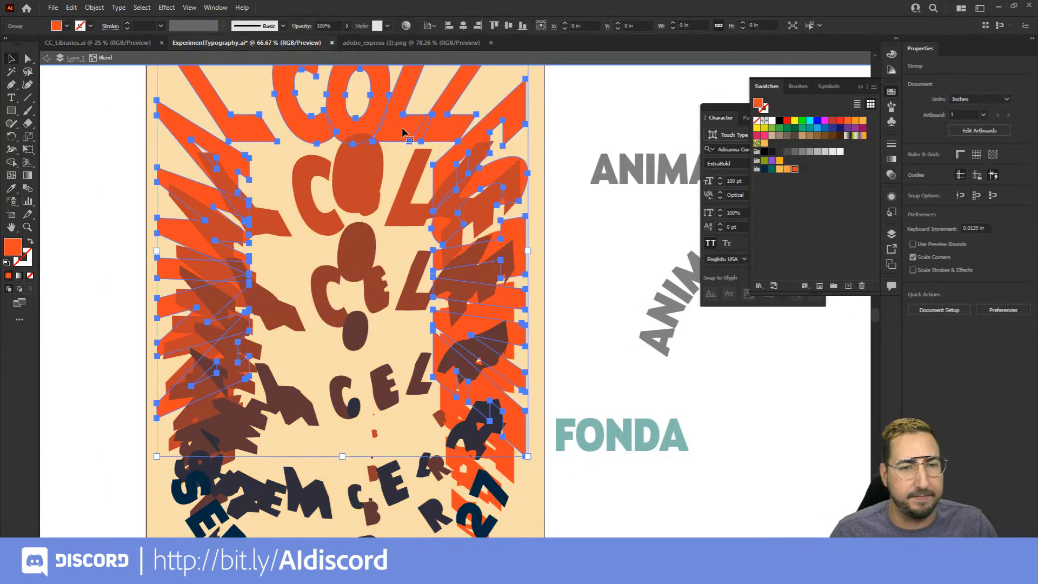
{"action": "scroll", "coordinate": [402, 128], "scroll_direction": "up", "scroll_amount": 3}
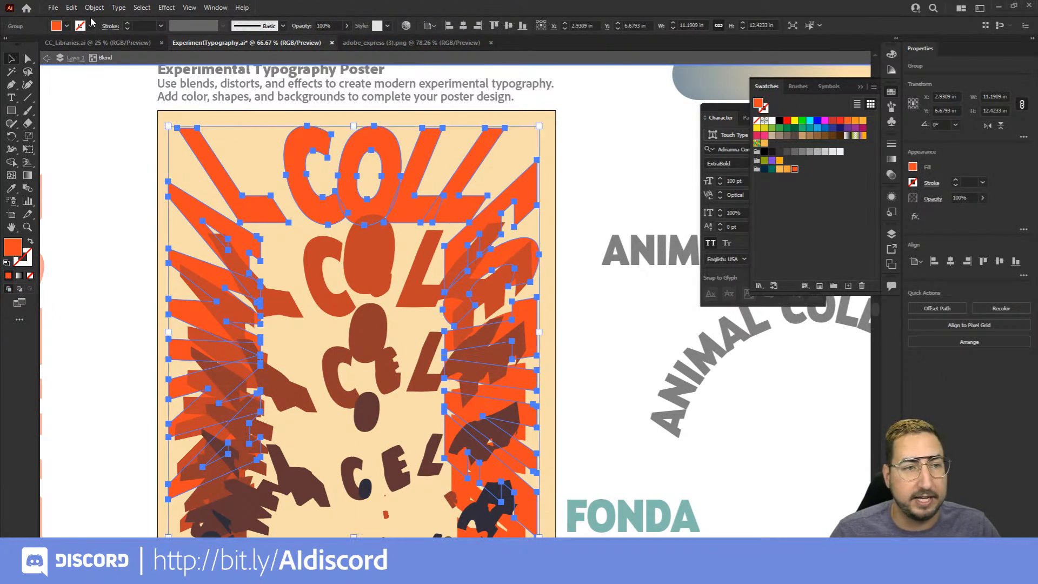
{"action": "left_click", "coordinate": [71, 7]}
{"action": "left_click", "coordinate": [108, 60]}
{"action": "double_click", "coordinate": [108, 155]}
{"action": "left_click", "coordinate": [71, 7]}
{"action": "left_click", "coordinate": [103, 106]}
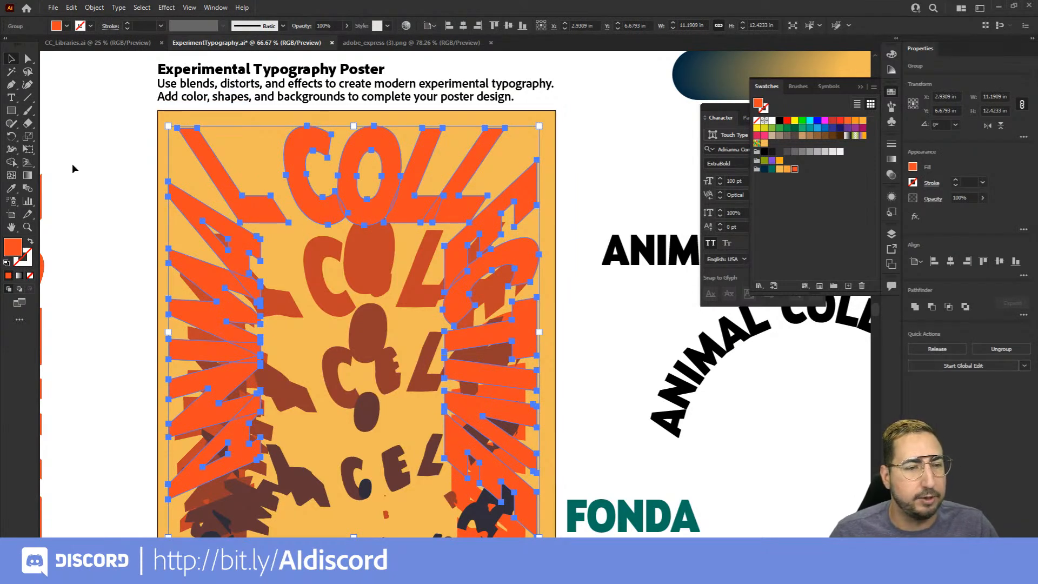
Turn the copied ANIMAL COLLECTIVE lettering's fill into an orange outline with a 10 pt stroke aligned to the inside
{"action": "left_click", "coordinate": [30, 243]}
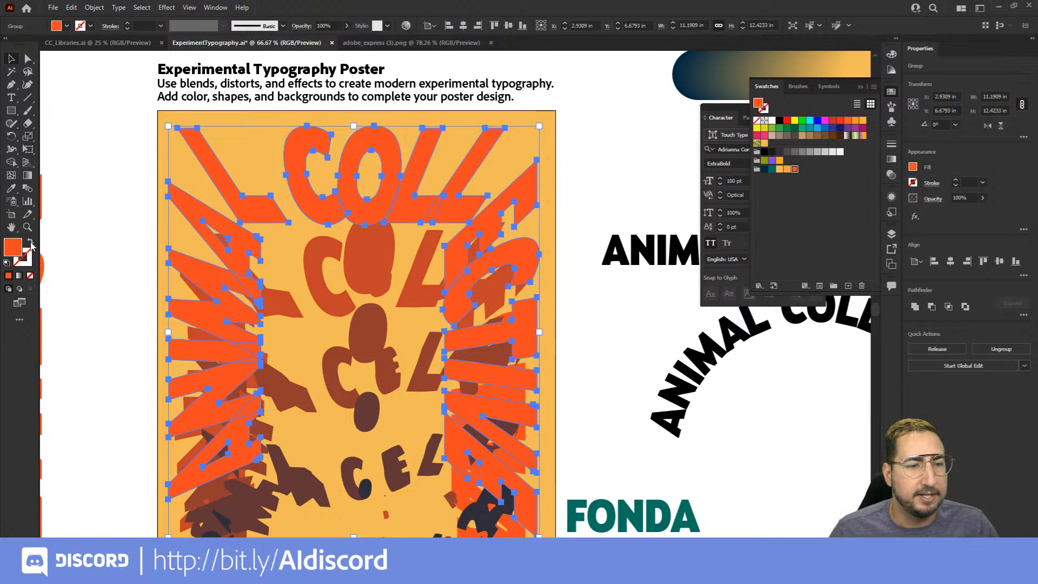
{"action": "left_click", "coordinate": [891, 146]}
{"action": "left_click", "coordinate": [809, 155]}
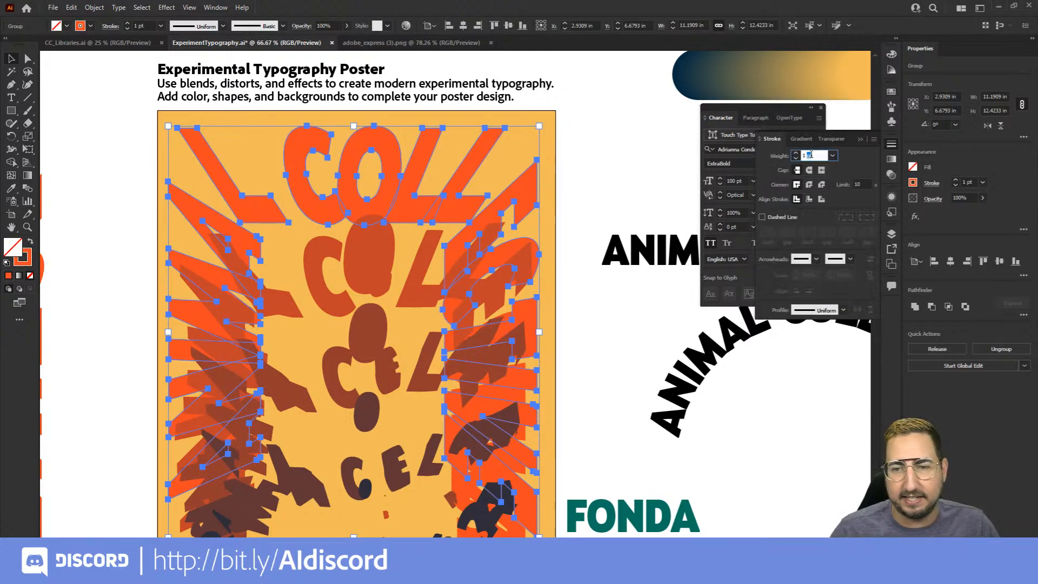
{"action": "type", "text": "10"}
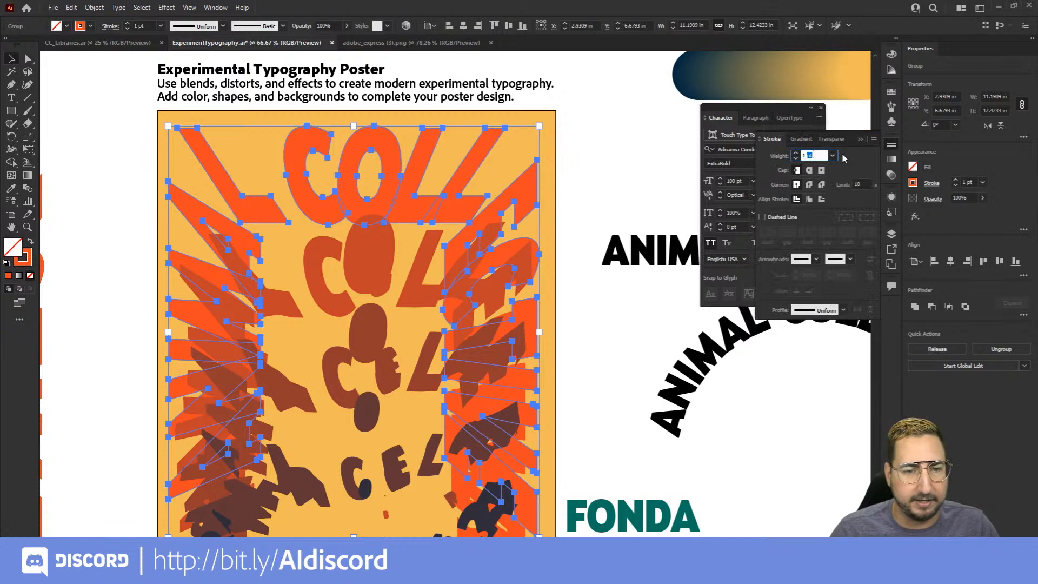
{"action": "key", "text": "Return"}
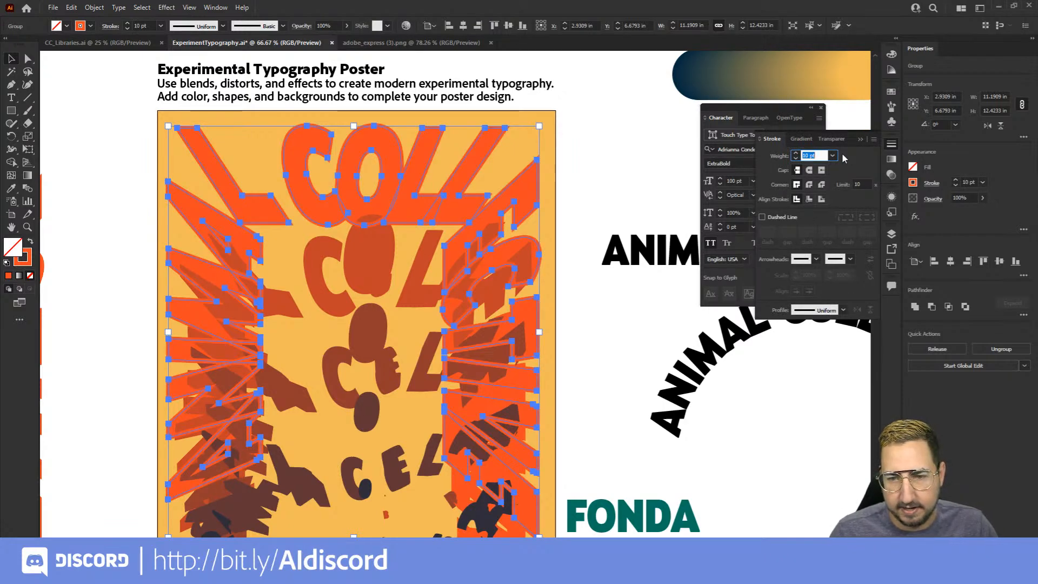
{"action": "left_click", "coordinate": [811, 199]}
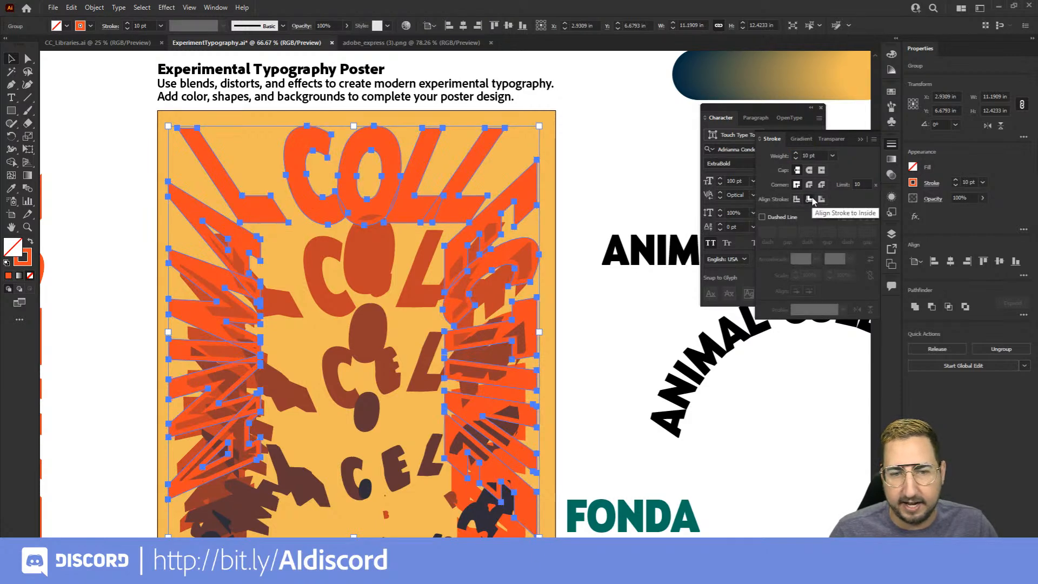
Recolor the copied lettering's outline with the lightest gray swatch, leaving the fill empty
{"action": "left_click", "coordinate": [894, 94]}
{"action": "left_click", "coordinate": [841, 152]}
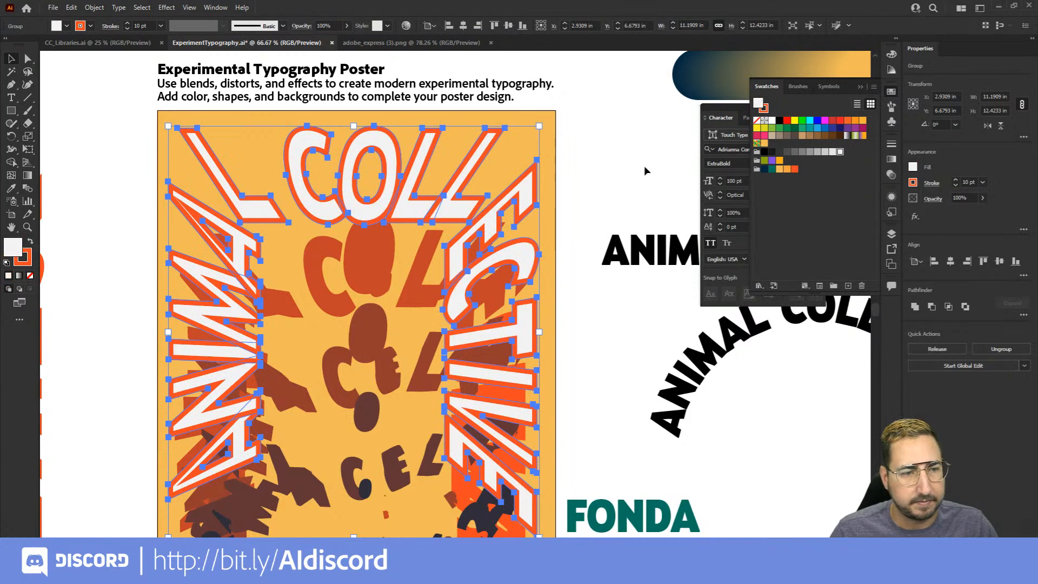
{"action": "key", "text": "slash"}
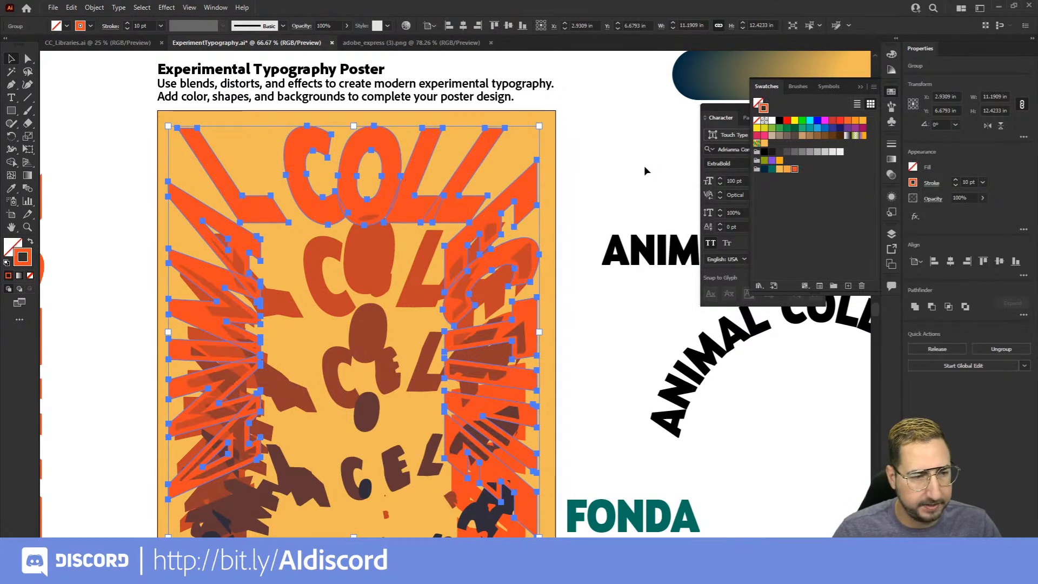
{"action": "left_click", "coordinate": [839, 152]}
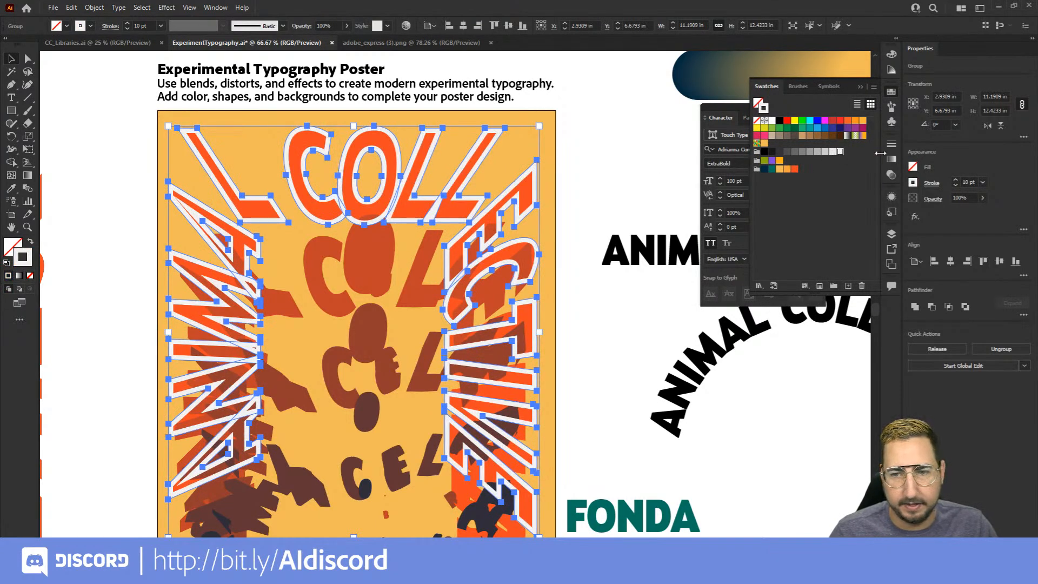
Set the ANIMAL COLLECTIVE outline's stroke weight to 2 pt and deselect the lettering
{"action": "left_click", "coordinate": [891, 144]}
{"action": "double_click", "coordinate": [817, 157]}
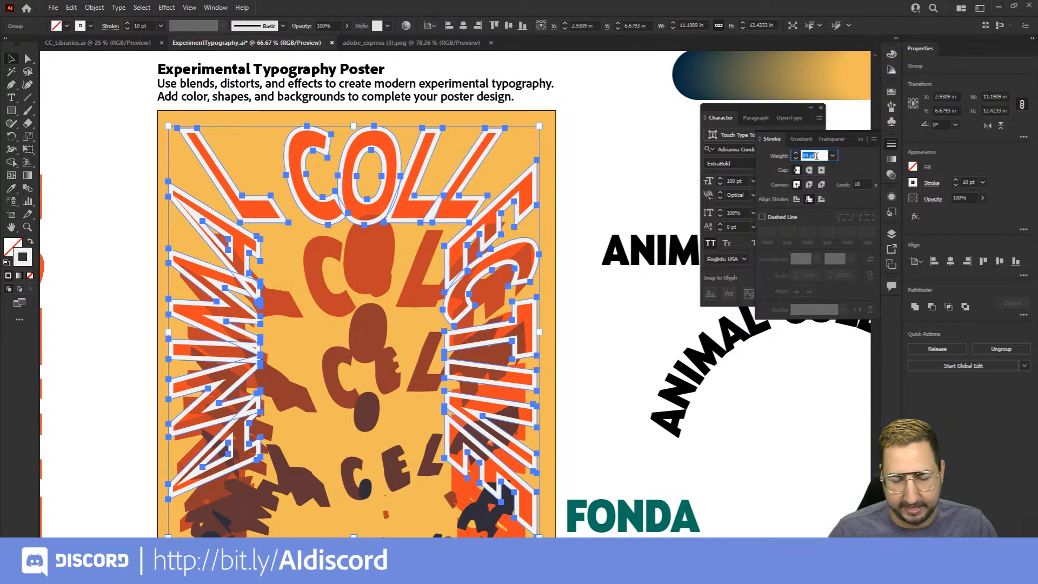
{"action": "type", "text": "2"}
{"action": "key", "text": "Tab"}
{"action": "left_click", "coordinate": [631, 186]}
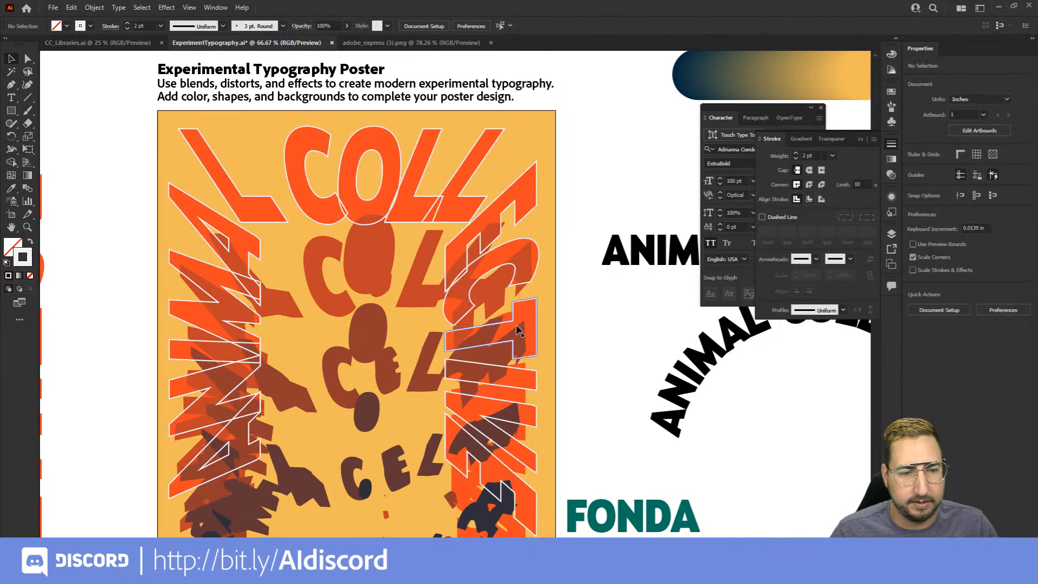
Copy the SEPTEMBER 27 lettering from inside the blend, paste it in place outside, and give it the ANIMAL COLLECTIVE outline's appearance
{"action": "key", "text": "z"}
{"action": "left_click", "coordinate": [463, 347], "text": "alt"}
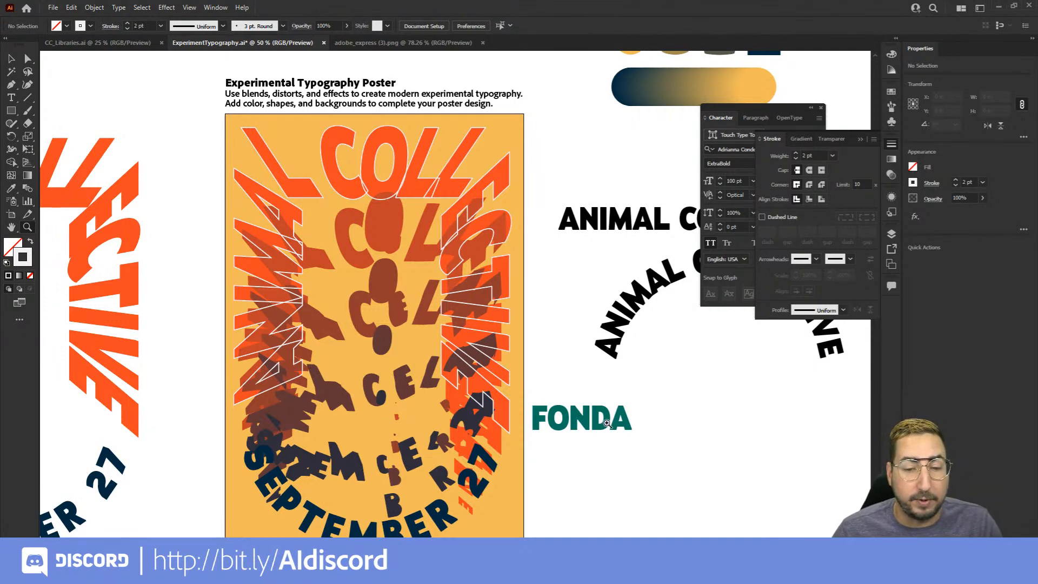
{"action": "key", "text": "v"}
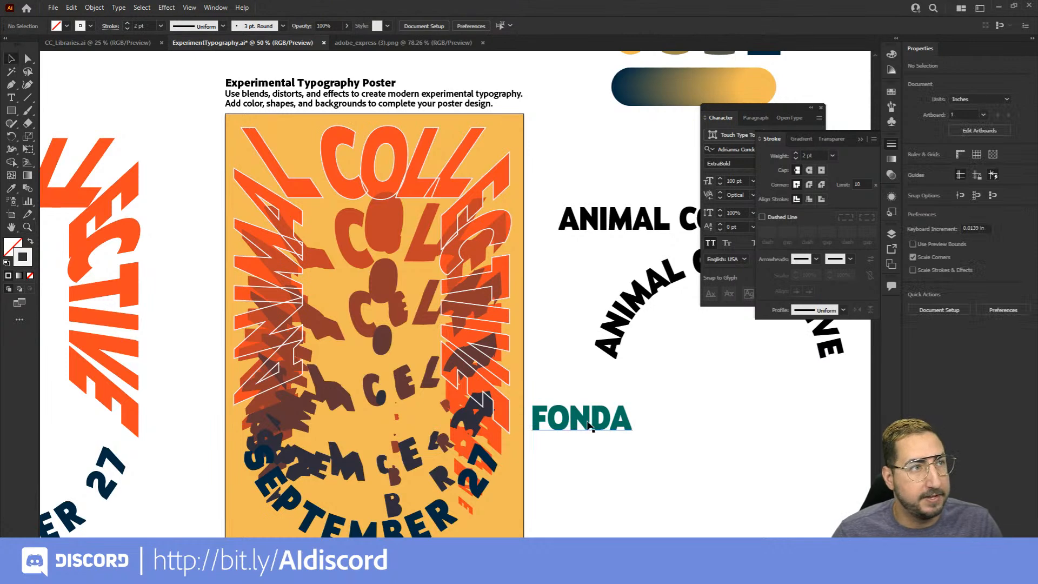
{"action": "key", "text": "z"}
{"action": "left_click", "coordinate": [397, 288]}
{"action": "left_click_drag", "start_coordinate": [425, 318], "coordinate": [388, 240]}
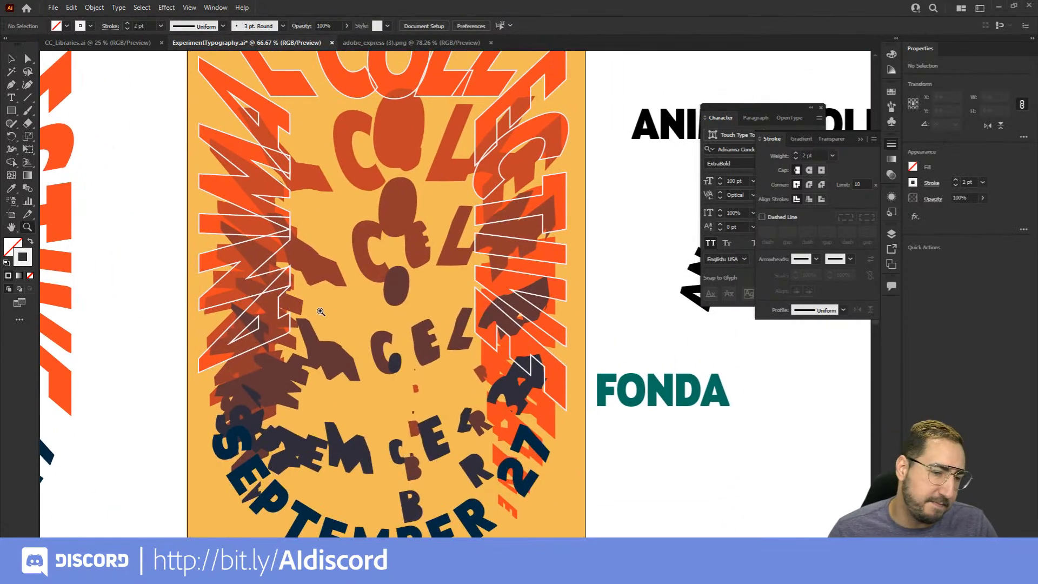
{"action": "left_click_drag", "start_coordinate": [319, 300], "coordinate": [321, 267]}
{"action": "key", "text": "v"}
{"action": "double_click", "coordinate": [245, 402]}
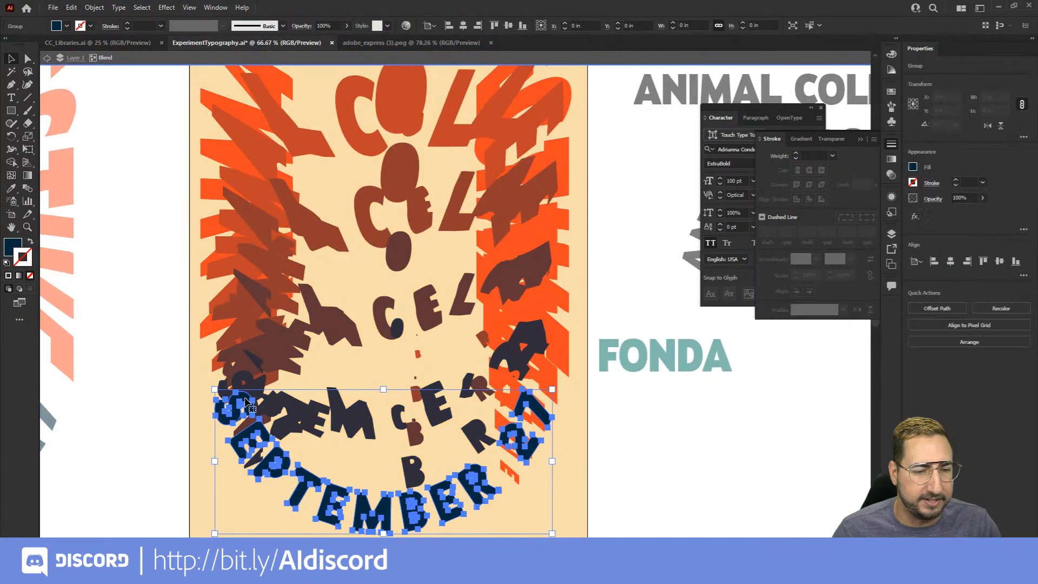
{"action": "double_click", "coordinate": [660, 299]}
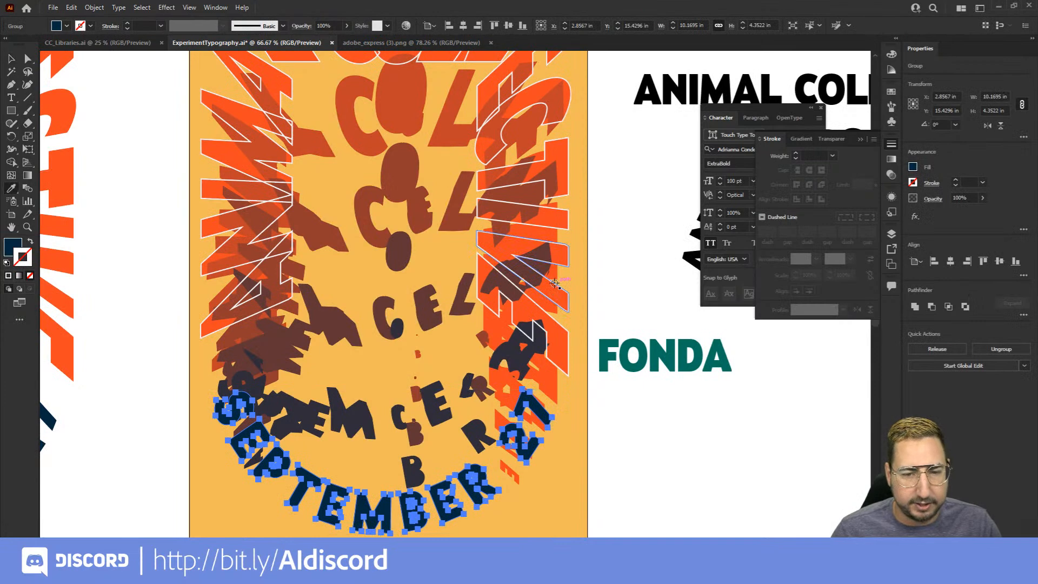
{"action": "left_click", "coordinate": [648, 286]}
{"action": "left_click_drag", "start_coordinate": [648, 286], "coordinate": [618, 304]}
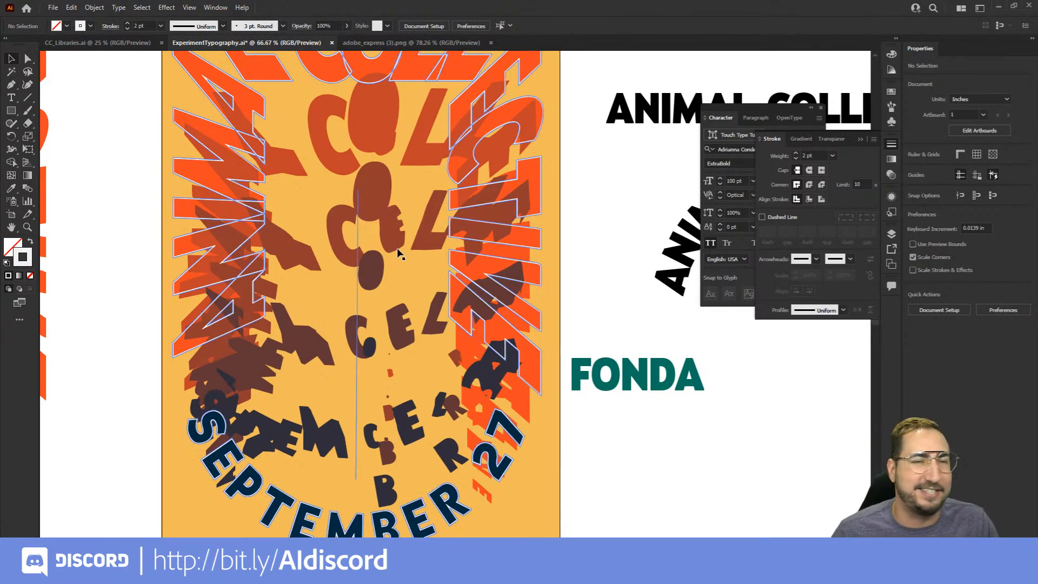
Draw a closed irregular Pen shape about 2.35 in wide and 2.14 in tall in the gap beside the blend's middle C
{"action": "key", "text": "z"}
{"action": "left_click", "coordinate": [351, 244]}
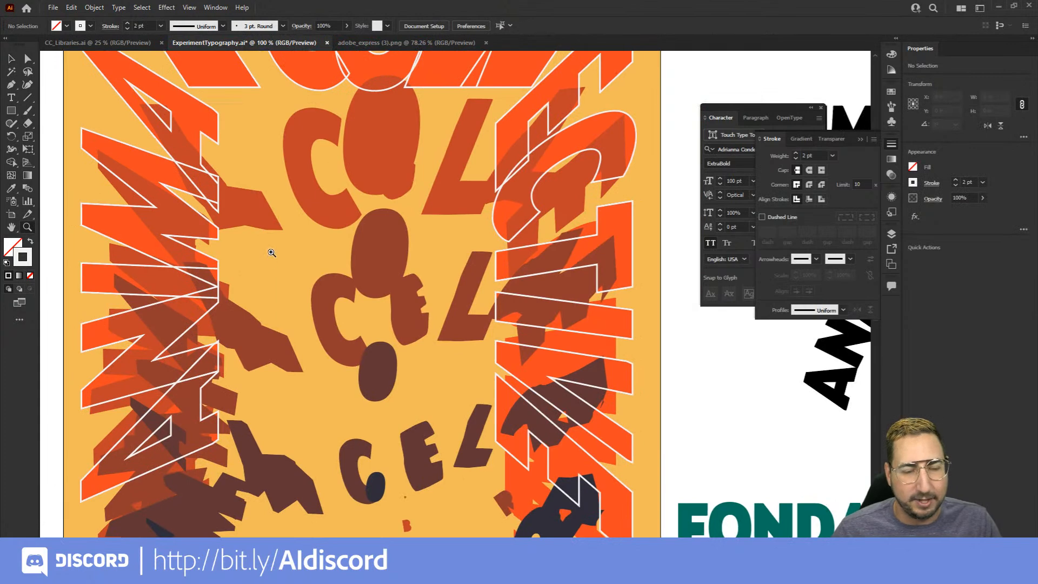
{"action": "key", "text": "p"}
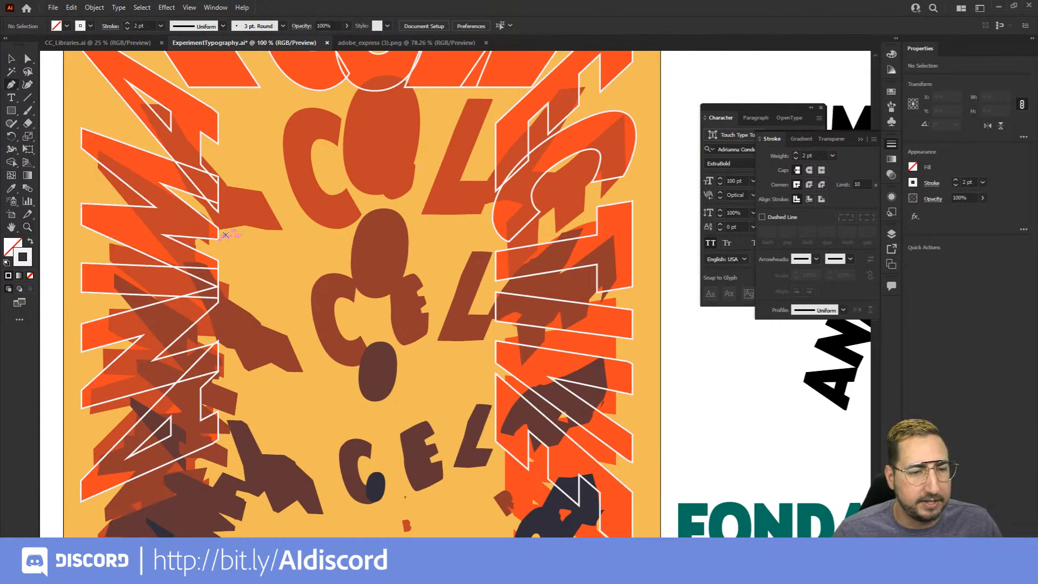
{"action": "left_click", "coordinate": [226, 233]}
{"action": "left_click", "coordinate": [226, 275]}
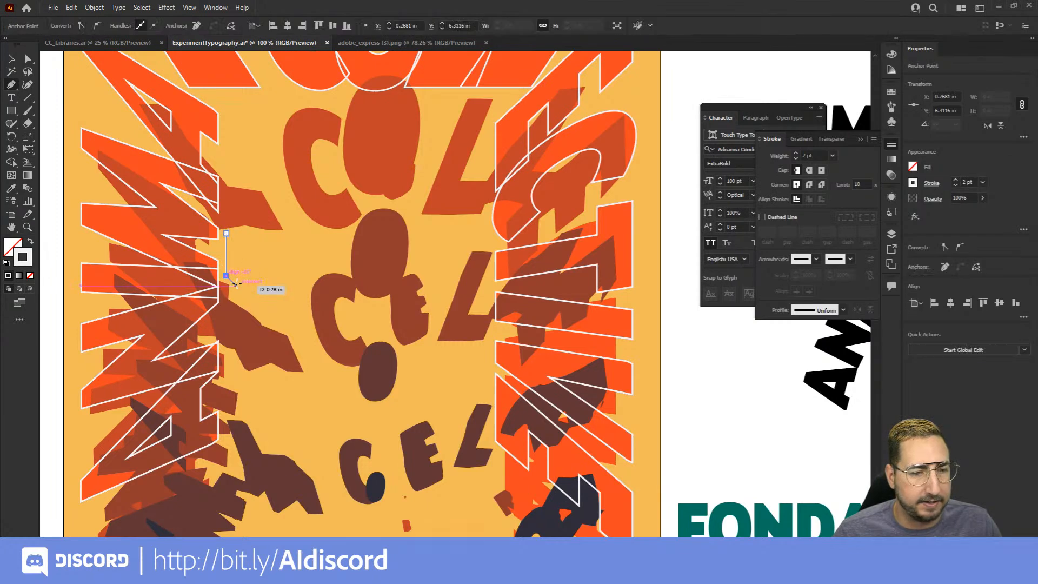
{"action": "left_click_drag", "start_coordinate": [236, 288], "coordinate": [234, 297]}
{"action": "left_click", "coordinate": [233, 298]}
{"action": "left_click", "coordinate": [271, 318]}
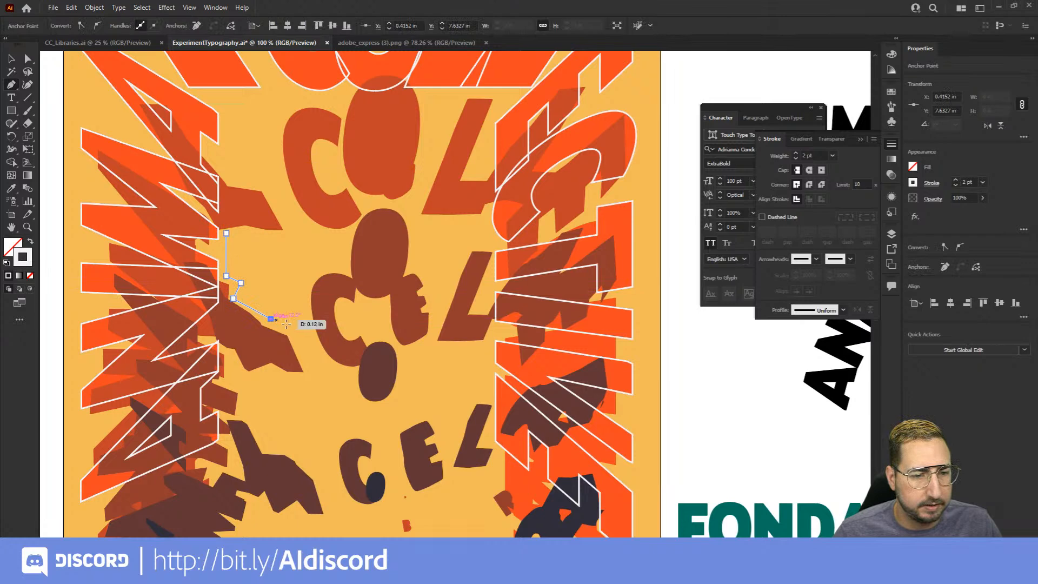
{"action": "left_click", "coordinate": [301, 339]}
{"action": "left_click", "coordinate": [308, 327]}
{"action": "left_click", "coordinate": [302, 277]}
{"action": "left_click_drag", "start_coordinate": [333, 262], "coordinate": [342, 249]}
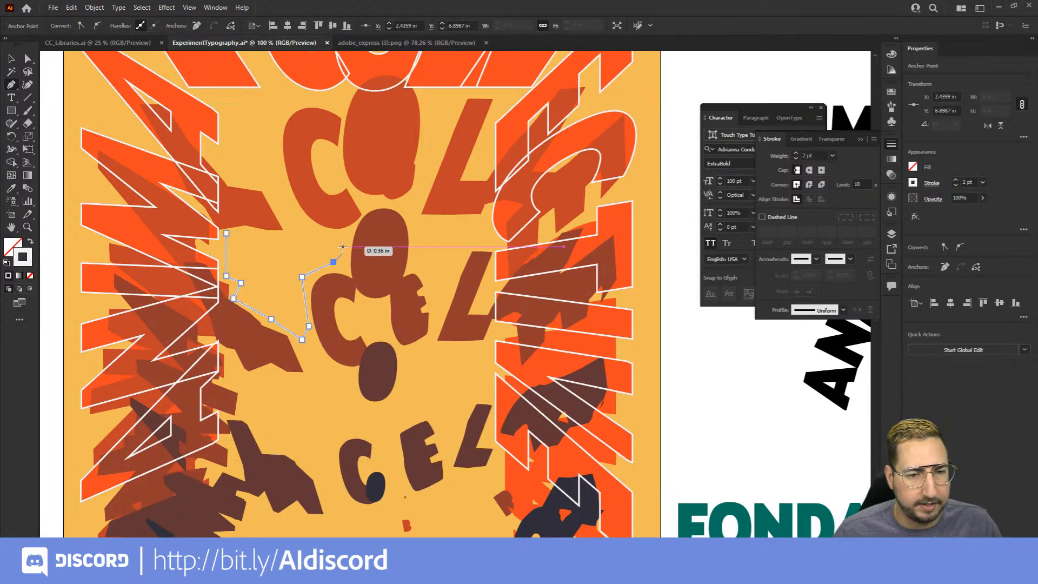
{"action": "left_click", "coordinate": [344, 234]}
{"action": "left_click", "coordinate": [301, 238]}
{"action": "left_click", "coordinate": [226, 233]}
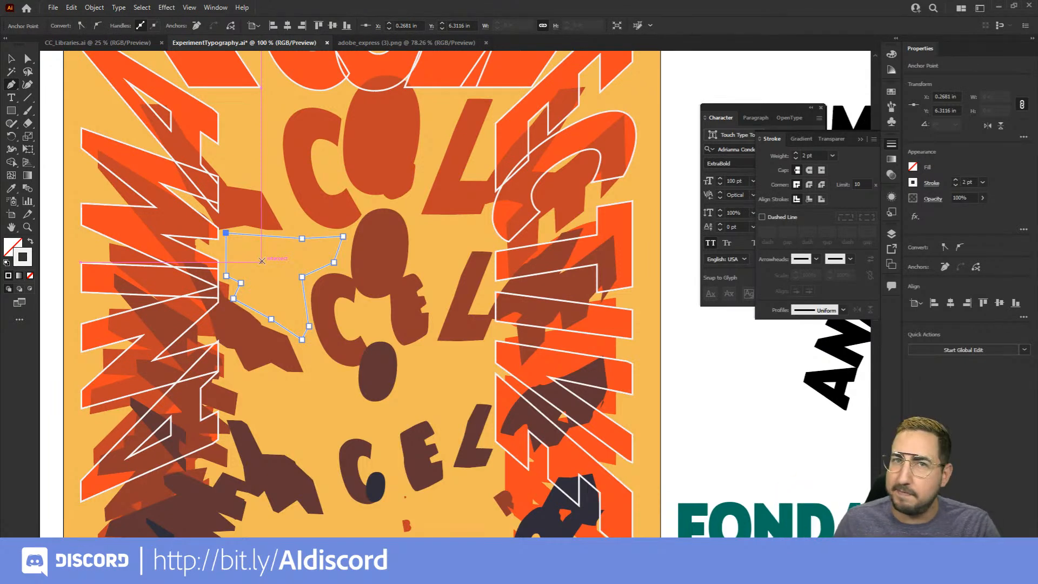
Move the FONDA text onto the poster just below the drawn shape
{"action": "key", "text": "v"}
{"action": "scroll", "coordinate": [319, 273], "scroll_direction": "down", "scroll_amount": 1}
{"action": "left_click_drag", "start_coordinate": [742, 494], "coordinate": [360, 356]}
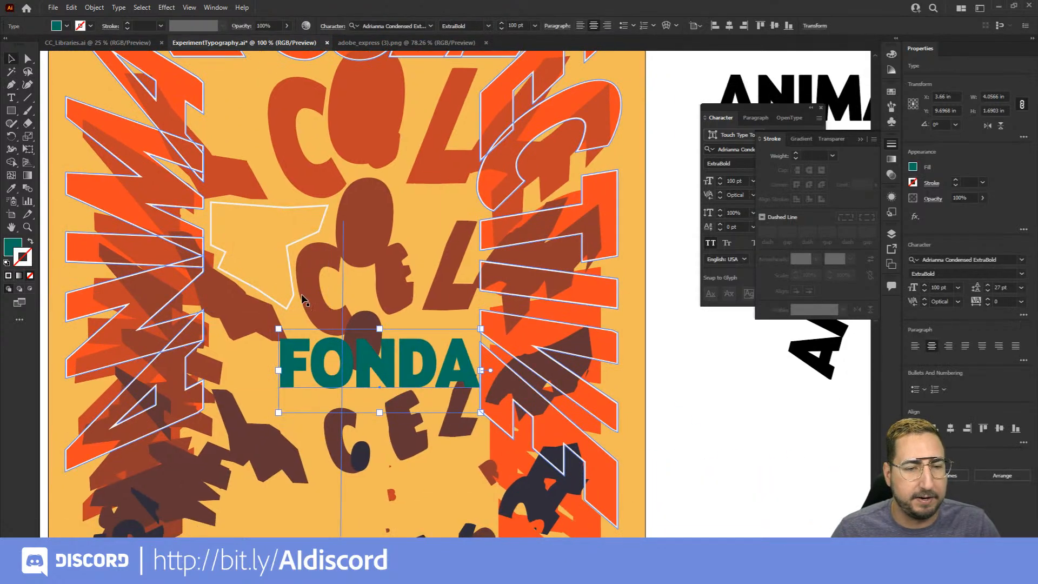
Bring the drawn outline shape forward in the stacking order
{"action": "left_click", "coordinate": [292, 276], "text": "shift"}
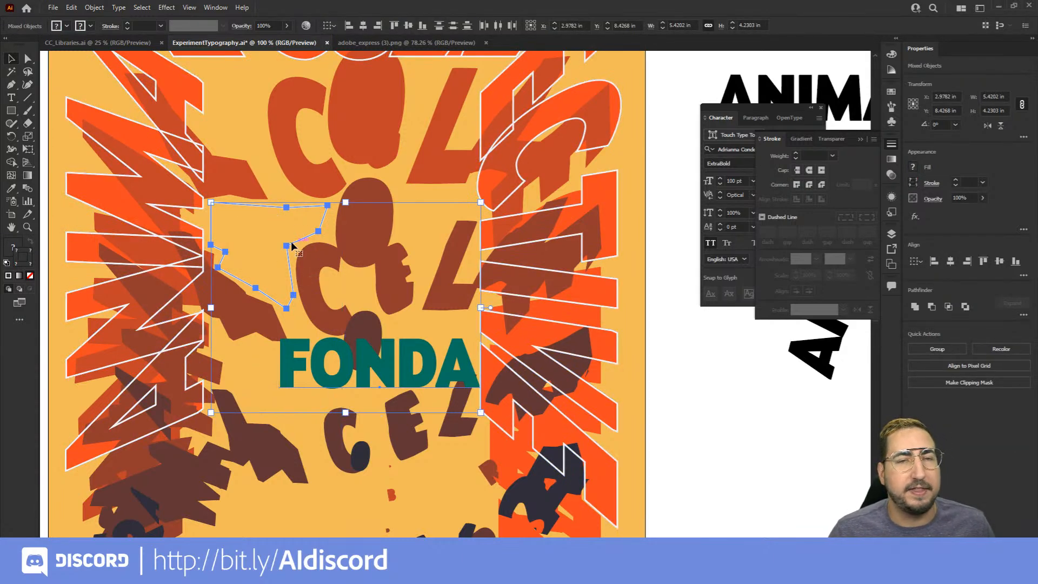
{"action": "left_click", "coordinate": [695, 381]}
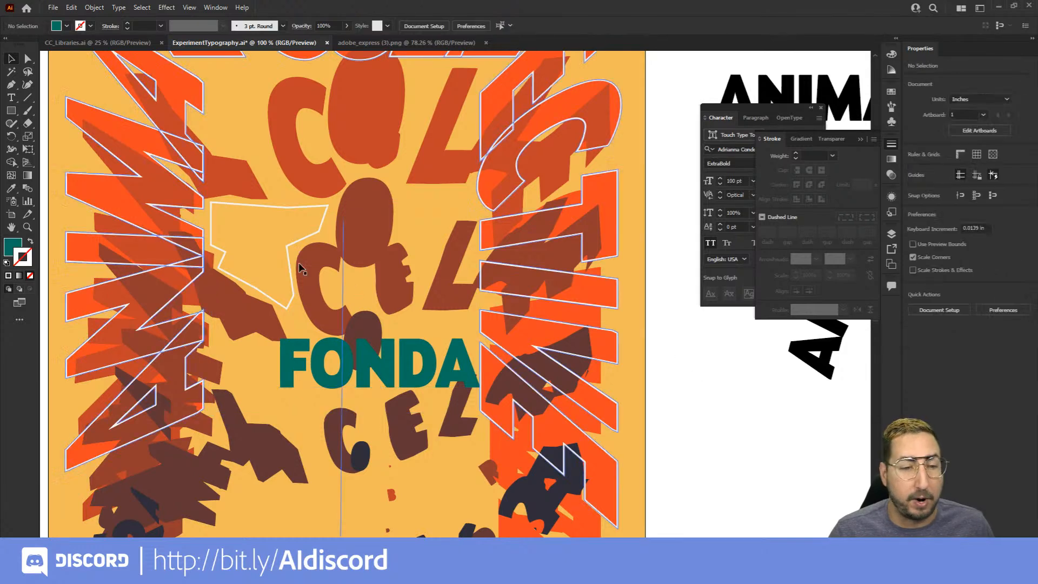
{"action": "right_click", "coordinate": [290, 244]}
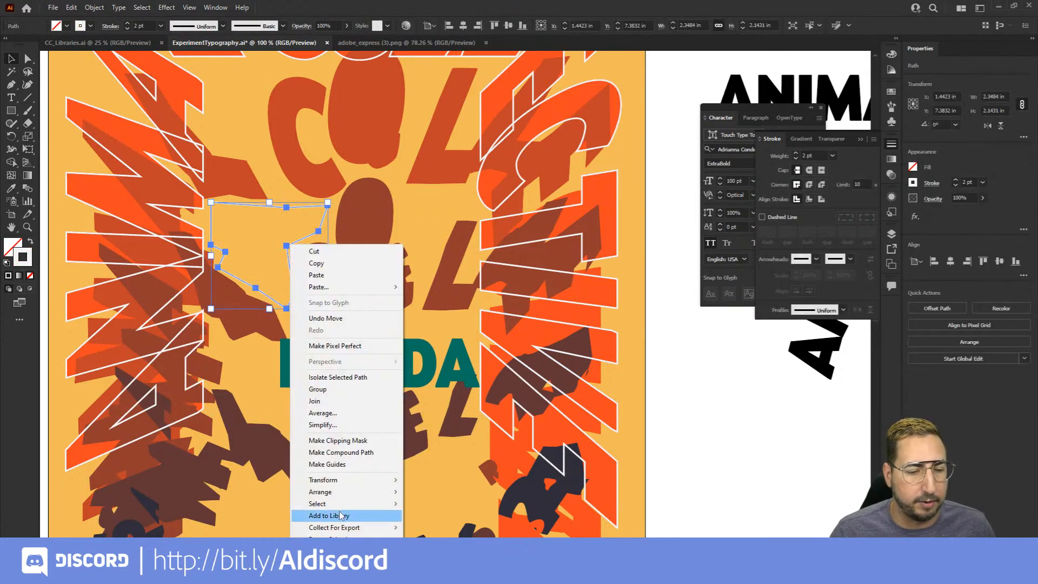
{"action": "mouse_move", "coordinate": [367, 496]}
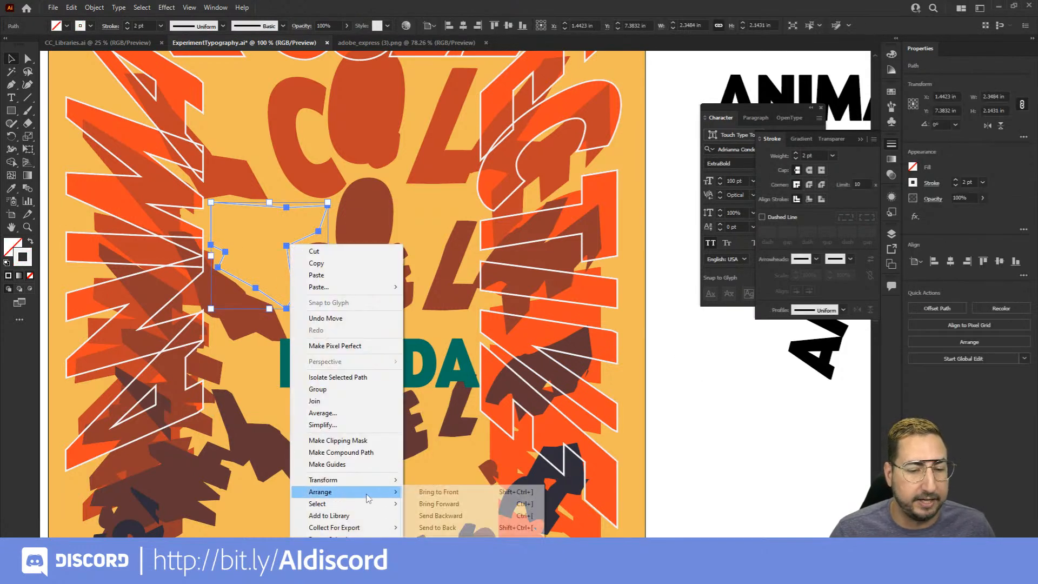
{"action": "left_click", "coordinate": [436, 502]}
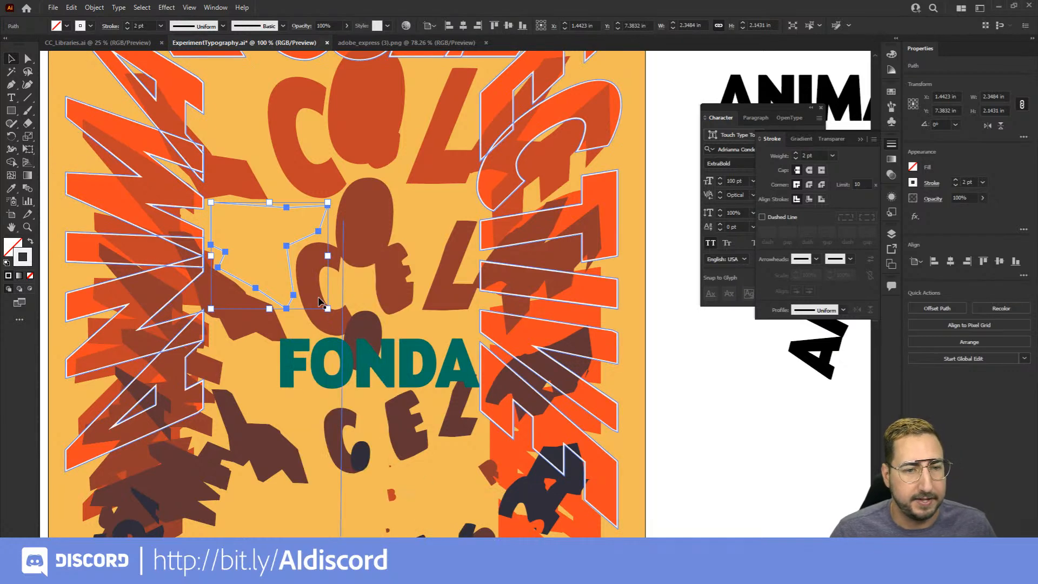
Envelope-distort the FONDA text into the drawn shape using Make with Top Object
{"action": "left_click", "coordinate": [414, 368], "text": "shift"}
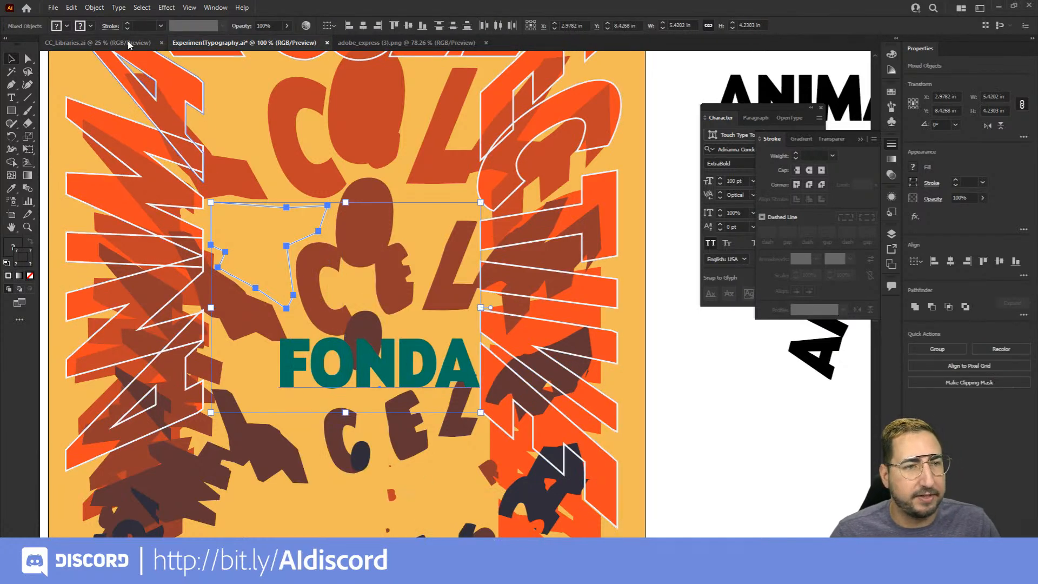
{"action": "left_click", "coordinate": [95, 7]}
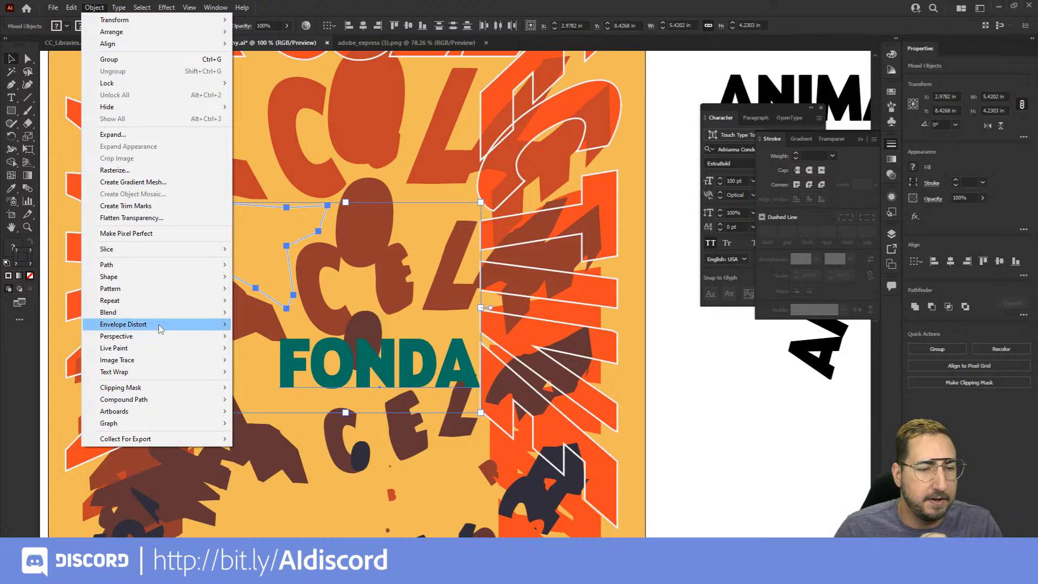
{"action": "mouse_move", "coordinate": [160, 328]}
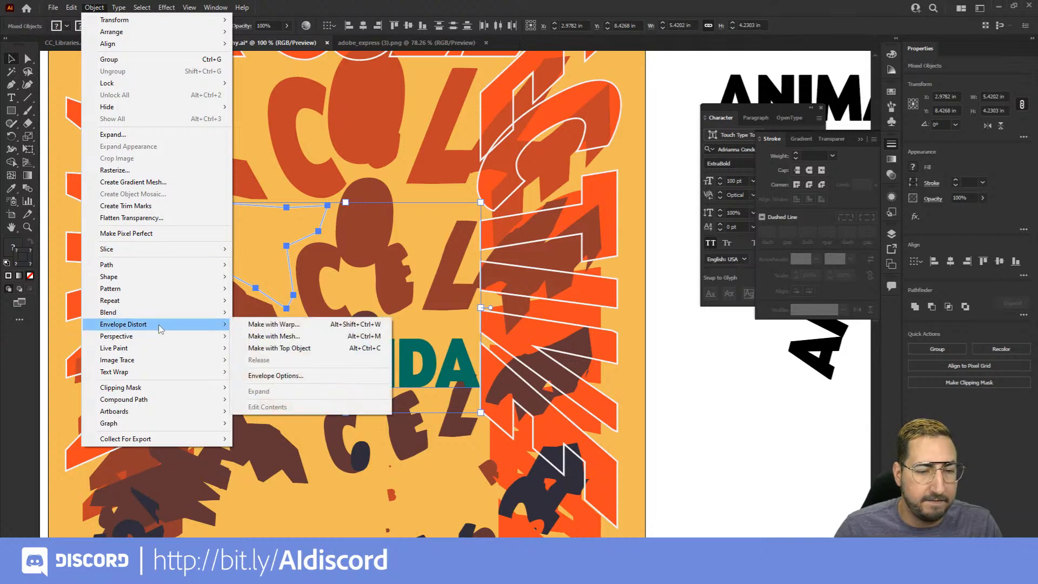
{"action": "left_click", "coordinate": [287, 348]}
{"action": "left_click", "coordinate": [720, 393]}
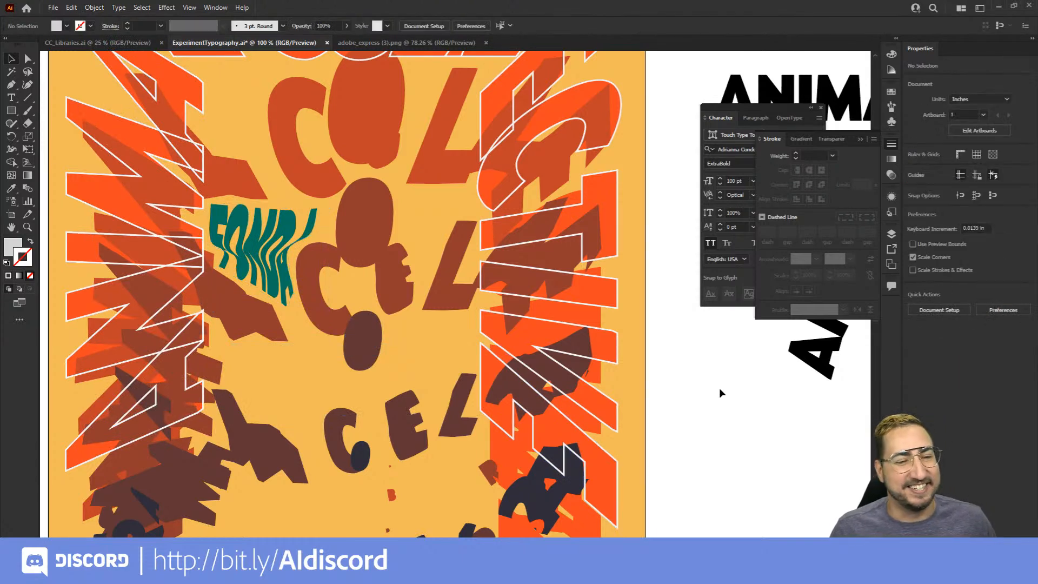
Select the distorted FONDA envelope and examine up close how its letters fit the shape
{"action": "key", "text": "z"}
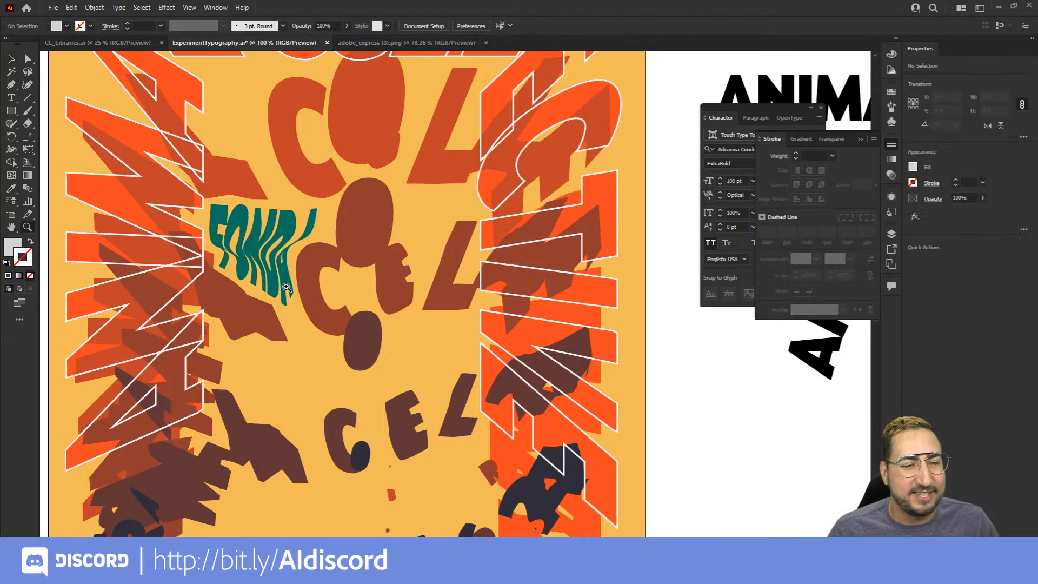
{"action": "left_click", "coordinate": [417, 250]}
{"action": "left_click", "coordinate": [417, 250]}
{"action": "key", "text": "v"}
{"action": "left_click", "coordinate": [507, 372]}
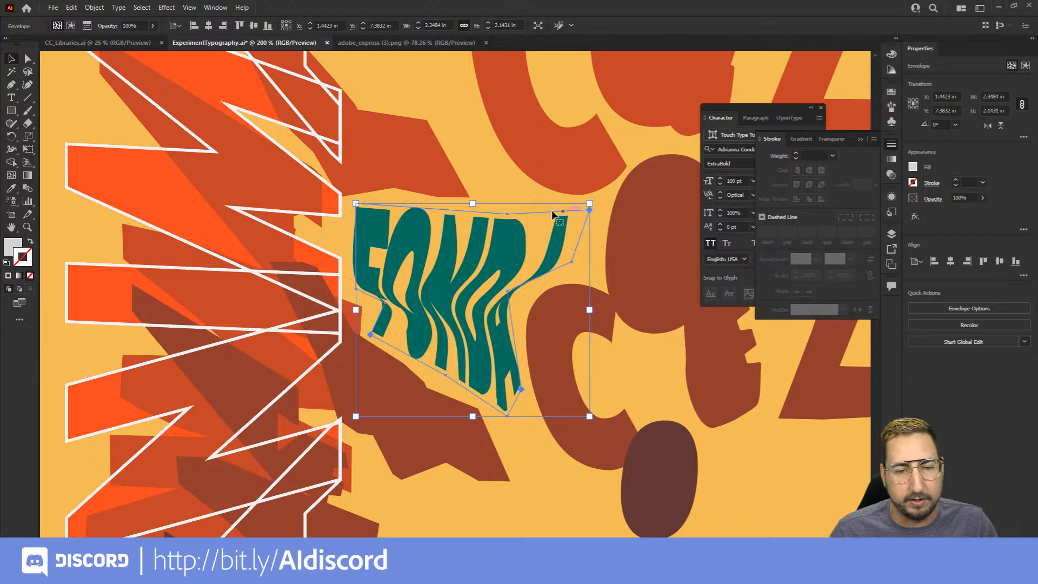
{"action": "left_click_drag", "start_coordinate": [466, 275], "coordinate": [350, 299]}
{"action": "key", "text": "t"}
{"action": "key", "text": "v"}
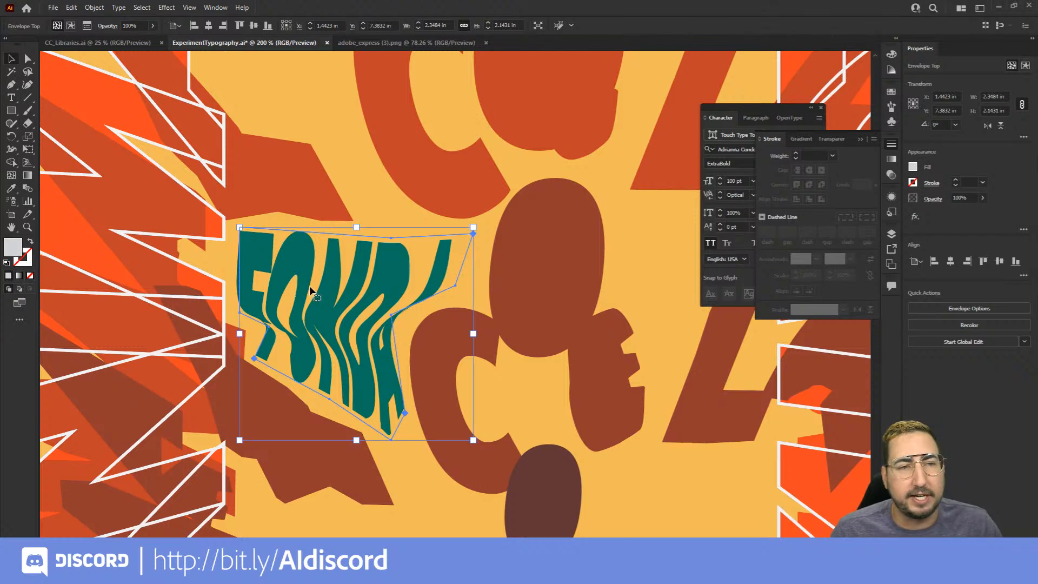
Open the distorted envelope's contents and select all of the FONDA text inside it
{"action": "double_click", "coordinate": [311, 290]}
{"action": "double_click", "coordinate": [345, 313]}
{"action": "key", "text": "ctrl+a"}
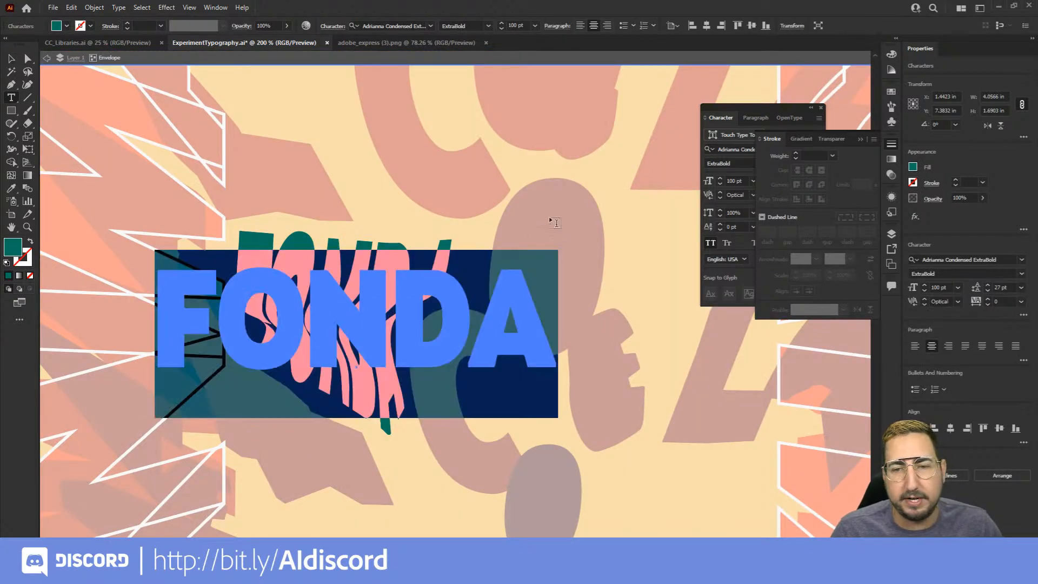
{"action": "left_click", "coordinate": [860, 139]}
Set the font of the FONDA text inside the envelope to Dharma Gothic E
{"action": "left_click", "coordinate": [817, 149]}
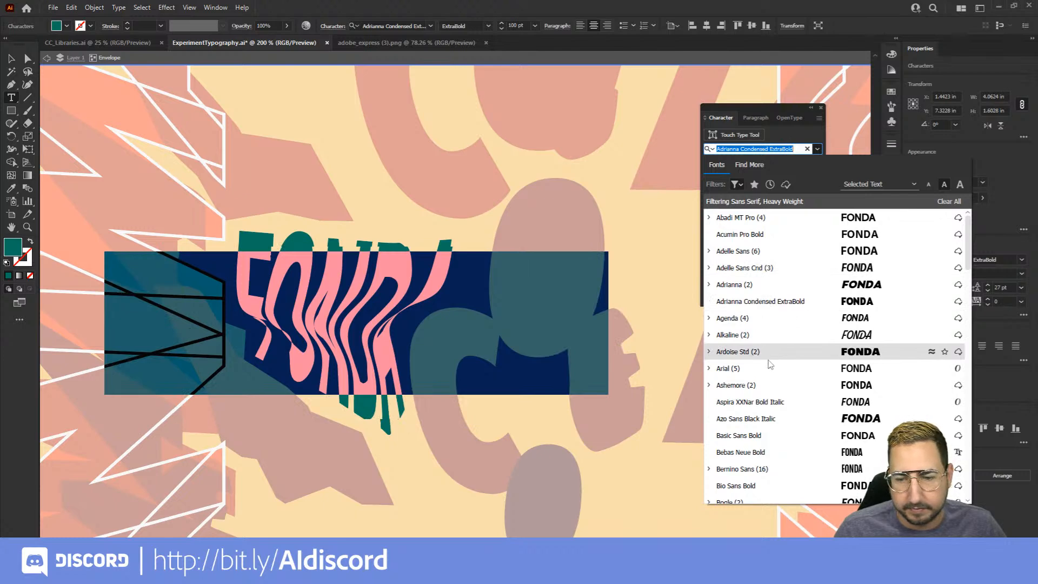
{"action": "scroll", "coordinate": [771, 424], "scroll_direction": "down", "scroll_amount": 10}
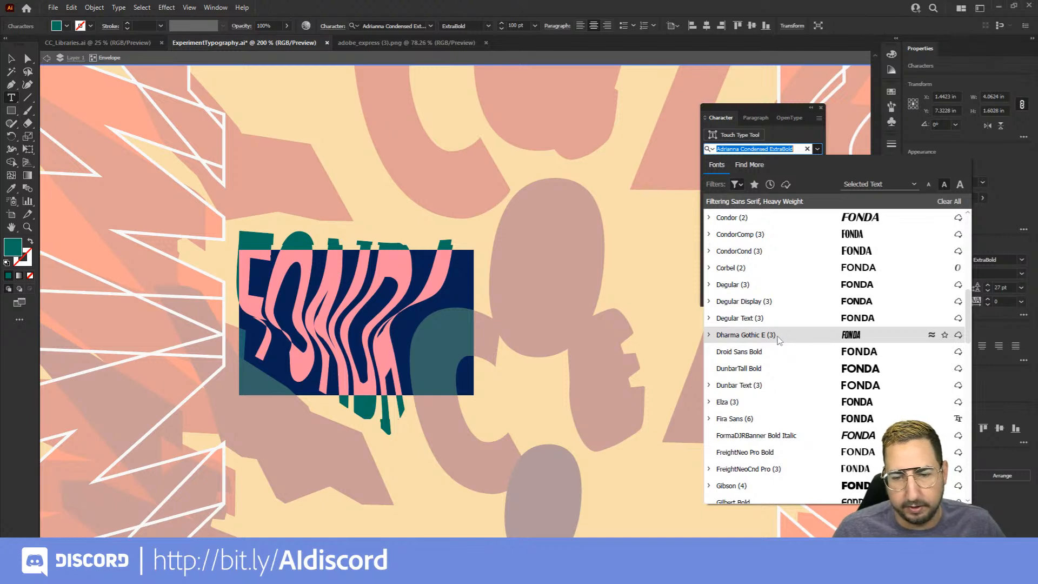
{"action": "left_click", "coordinate": [779, 339]}
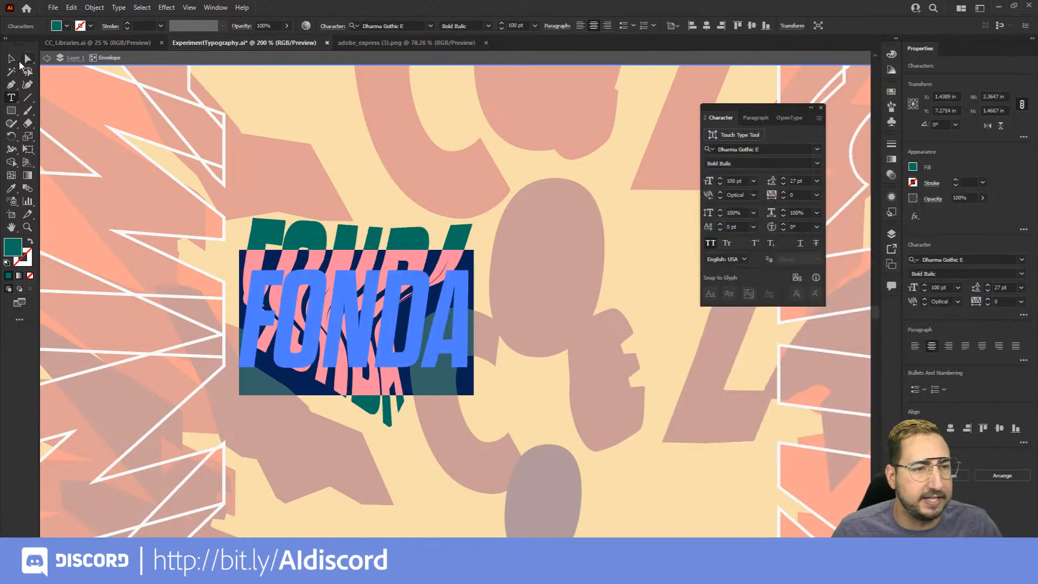
Filter the font list to heavy serif fonts, set the FONDA text to Alda OT CEV Bold, and finish text editing
{"action": "left_click", "coordinate": [817, 149]}
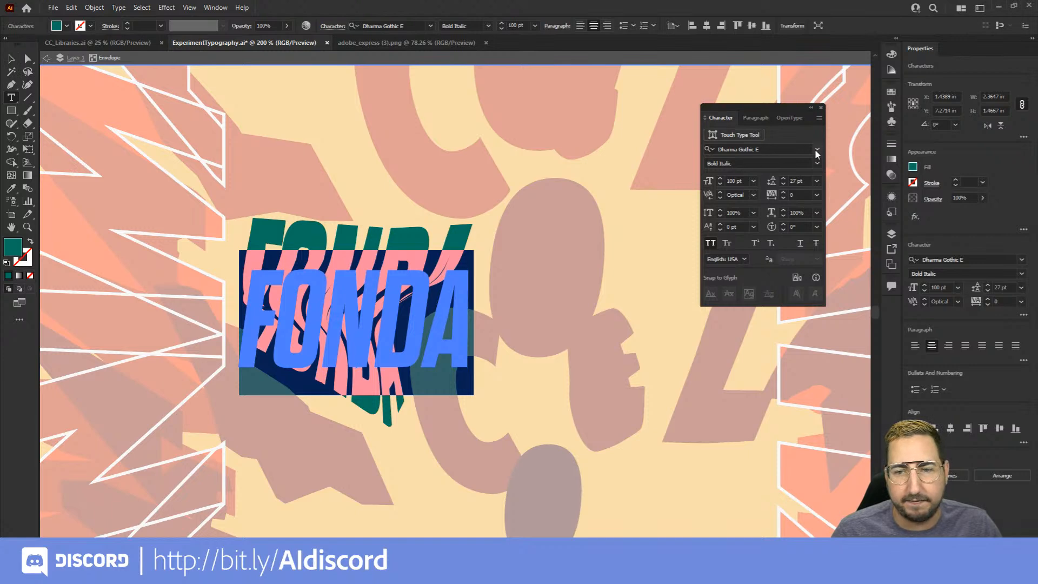
{"action": "left_click", "coordinate": [737, 185]}
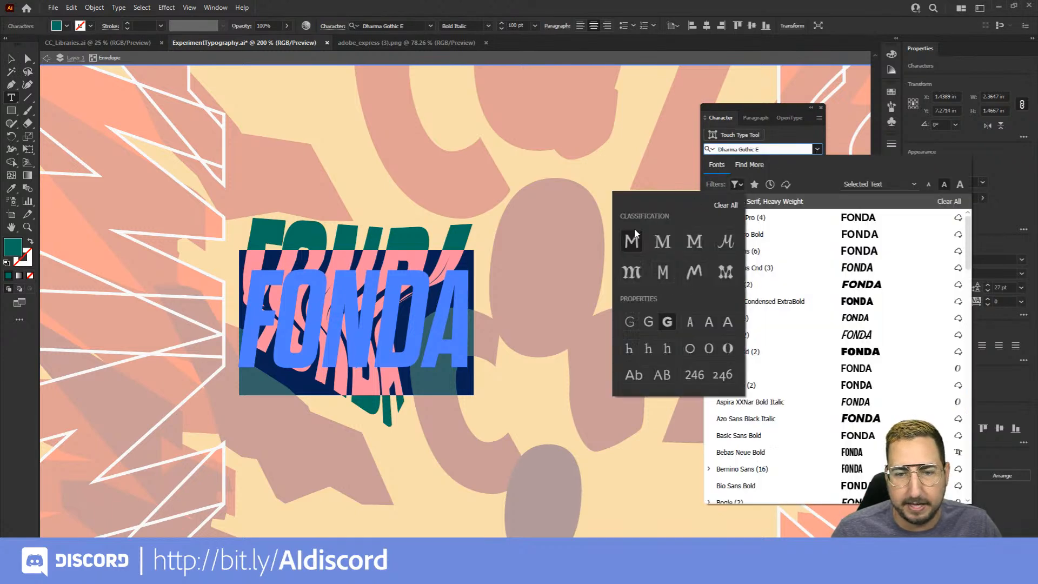
{"action": "left_click", "coordinate": [660, 241]}
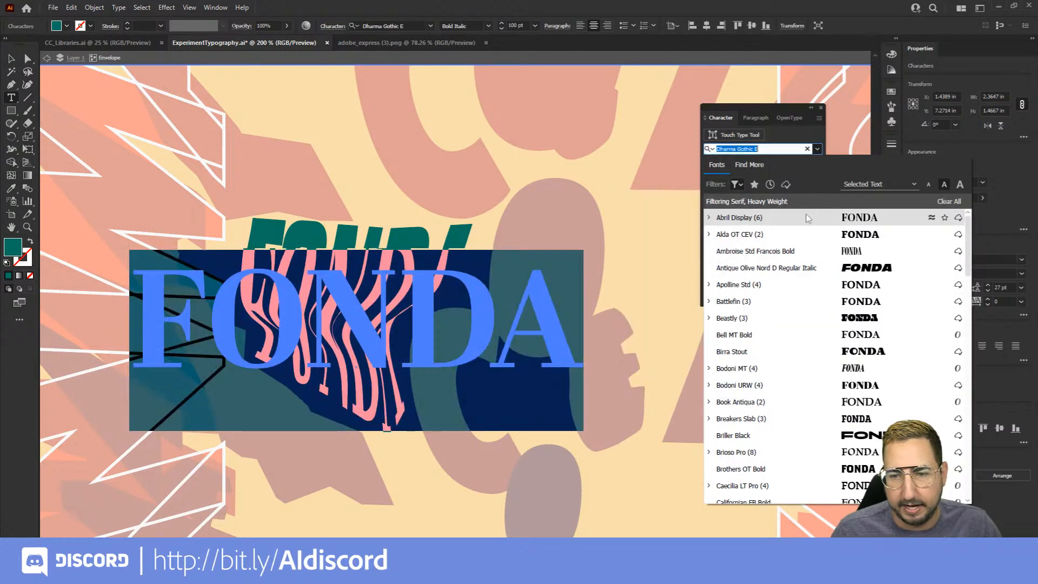
{"action": "left_click", "coordinate": [786, 239]}
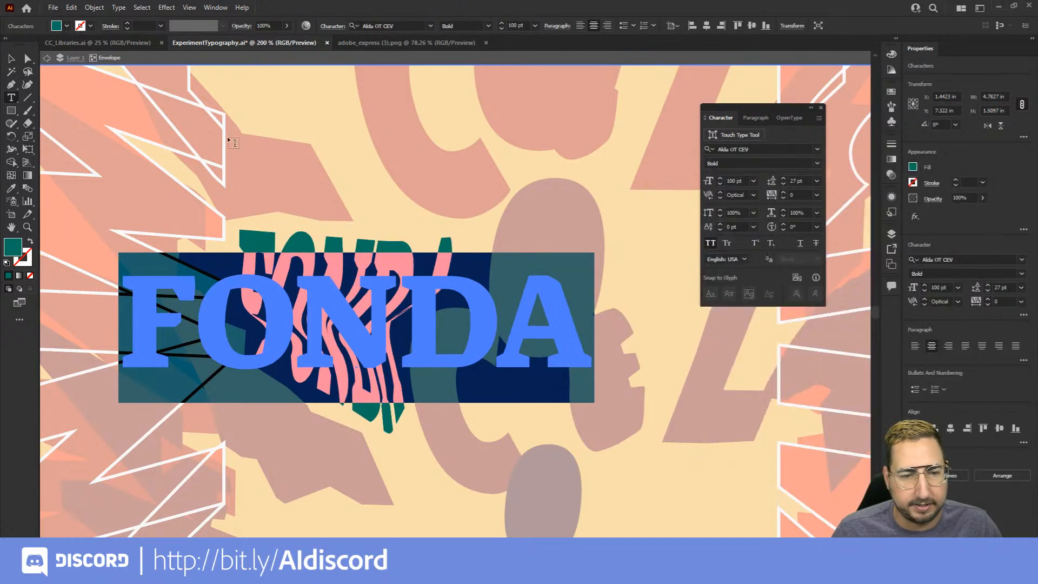
{"action": "left_click", "coordinate": [13, 59]}
{"action": "left_click", "coordinate": [240, 141]}
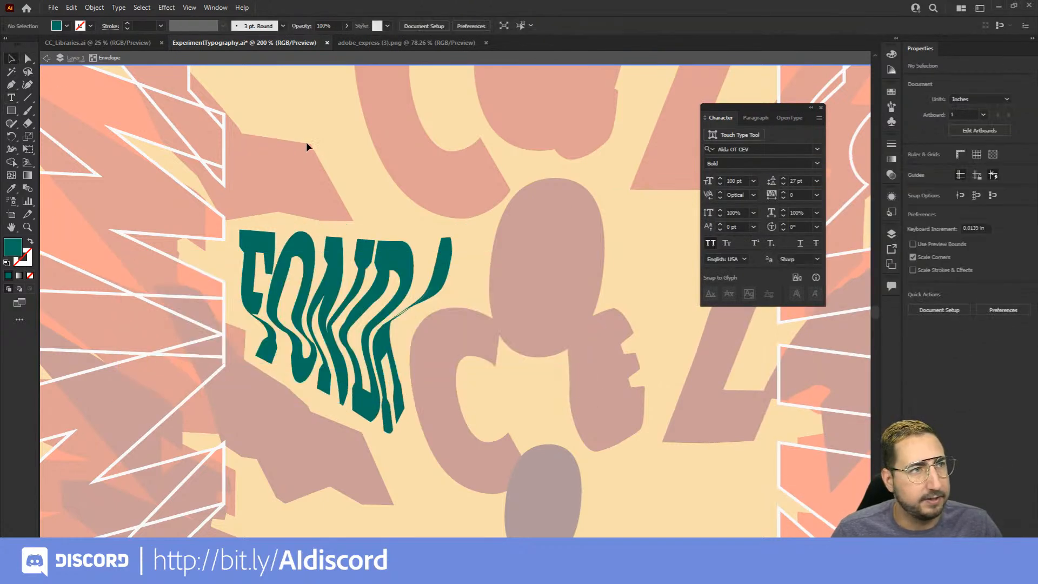
Leave isolation mode of the FONDA envelope and return to the whole poster
{"action": "key", "text": "z"}
{"action": "left_click", "coordinate": [458, 321], "text": "alt"}
{"action": "left_click", "coordinate": [468, 321], "text": "alt"}
{"action": "left_click_drag", "start_coordinate": [553, 326], "coordinate": [407, 329]}
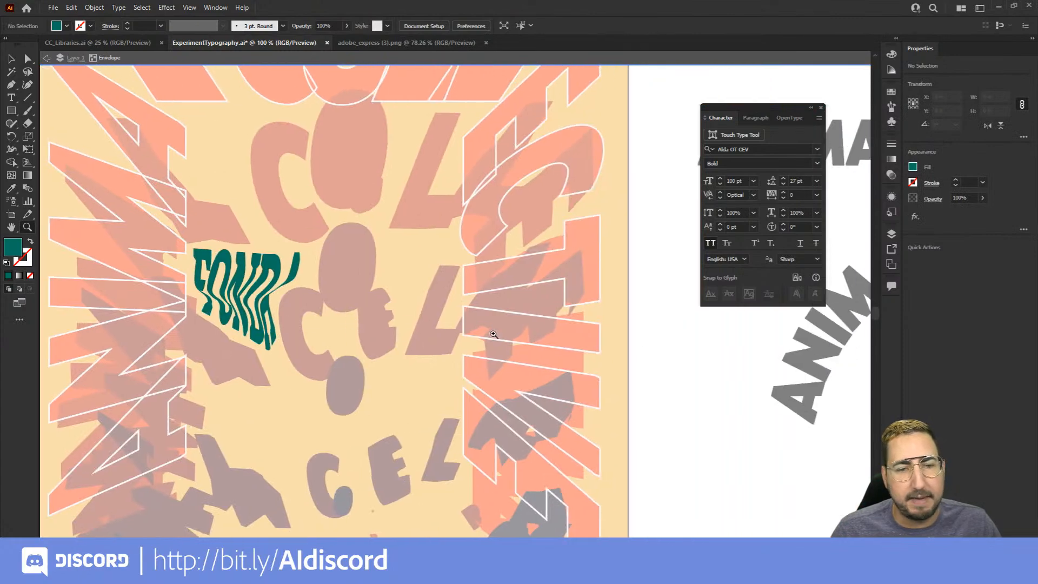
{"action": "key", "text": "v"}
{"action": "double_click", "coordinate": [715, 347]}
Try duplicating the distorted FONDA envelope over the white-outlined lettering on the poster's right side, and remove the duplicate
{"action": "left_click_drag", "start_coordinate": [270, 306], "coordinate": [384, 276]}
{"action": "key", "text": "a"}
{"action": "left_click", "coordinate": [228, 197]}
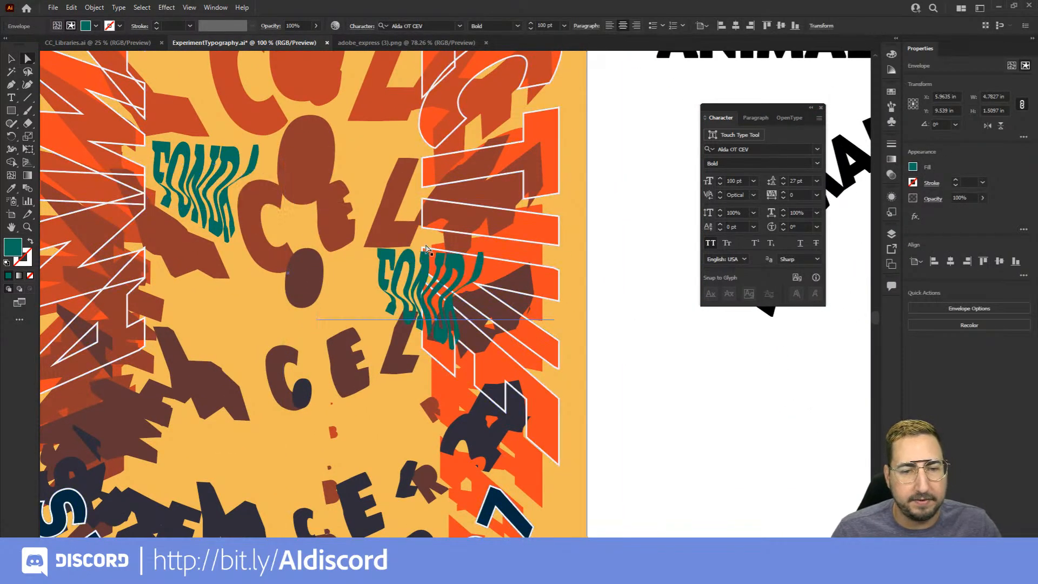
{"action": "key", "text": "Delete"}
Copy the FONDA text out of the envelope and place it as plain text on the blank canvas beside the poster
{"action": "key", "text": "t"}
{"action": "left_click", "coordinate": [196, 176]}
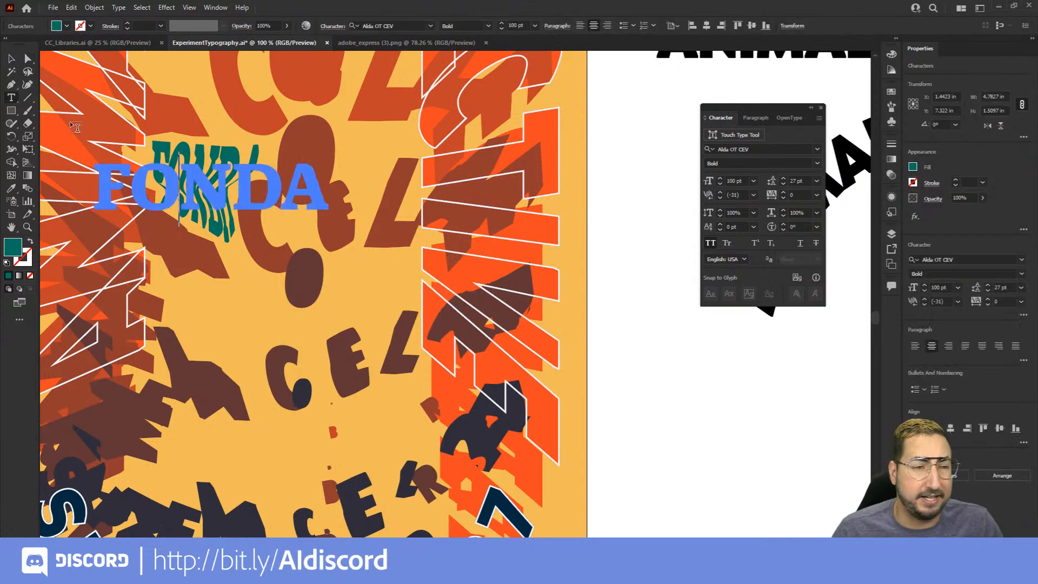
{"action": "key", "text": "ctrl+a"}
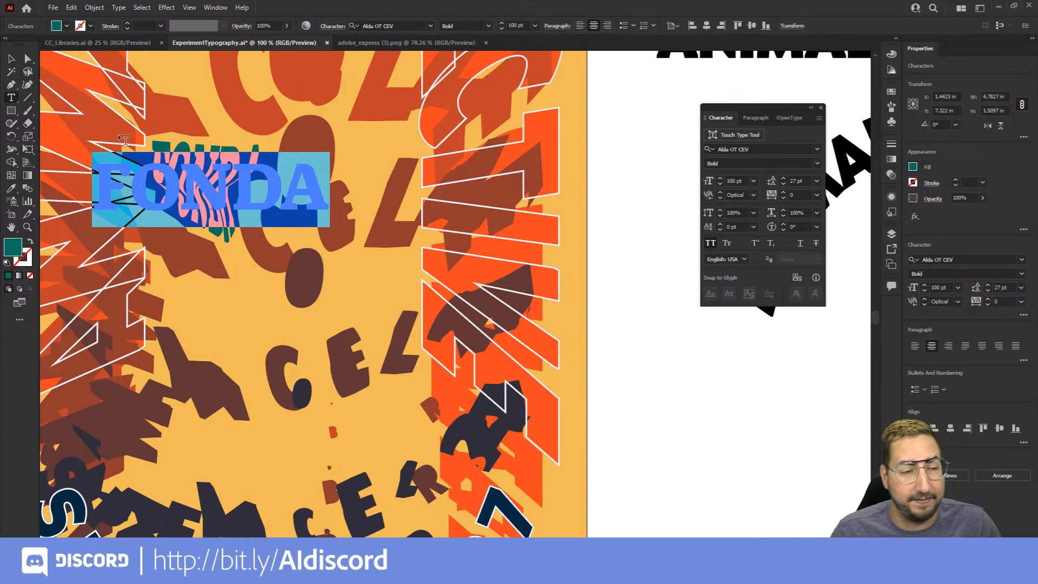
{"action": "left_click", "coordinate": [12, 59]}
{"action": "left_click_drag", "start_coordinate": [594, 250], "coordinate": [465, 254]}
{"action": "key", "text": "ctrl+v"}
{"action": "left_click_drag", "start_coordinate": [497, 296], "coordinate": [688, 393]}
{"action": "left_click_drag", "start_coordinate": [499, 364], "coordinate": [563, 326]}
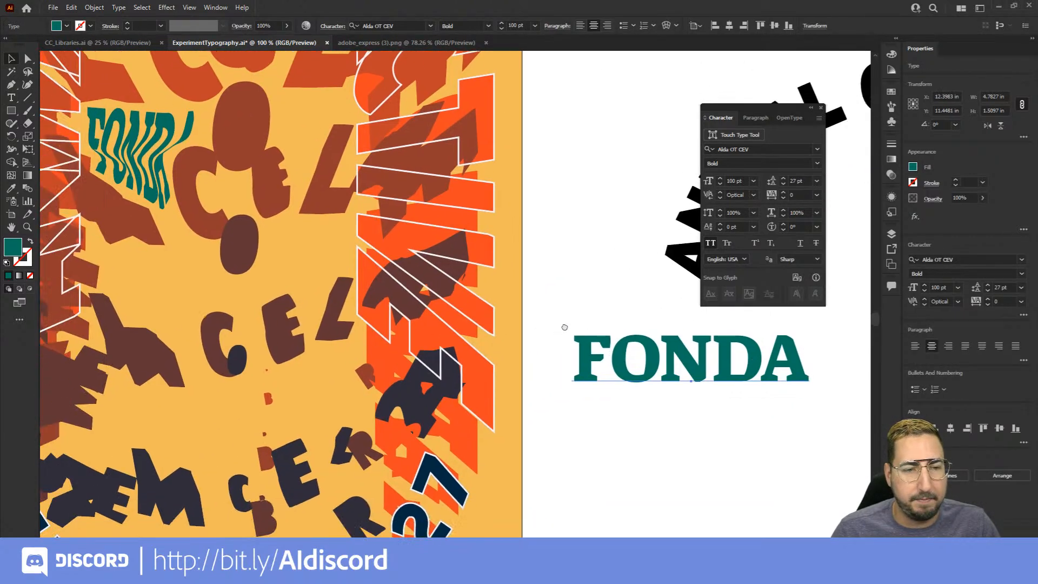
{"action": "left_click", "coordinate": [566, 276]}
Draw a closed, angular Pen tool shape about 4.99 by 2.59 in, filling the gap above the lower CEL letters
{"action": "key", "text": "p"}
{"action": "left_click", "coordinate": [103, 251]}
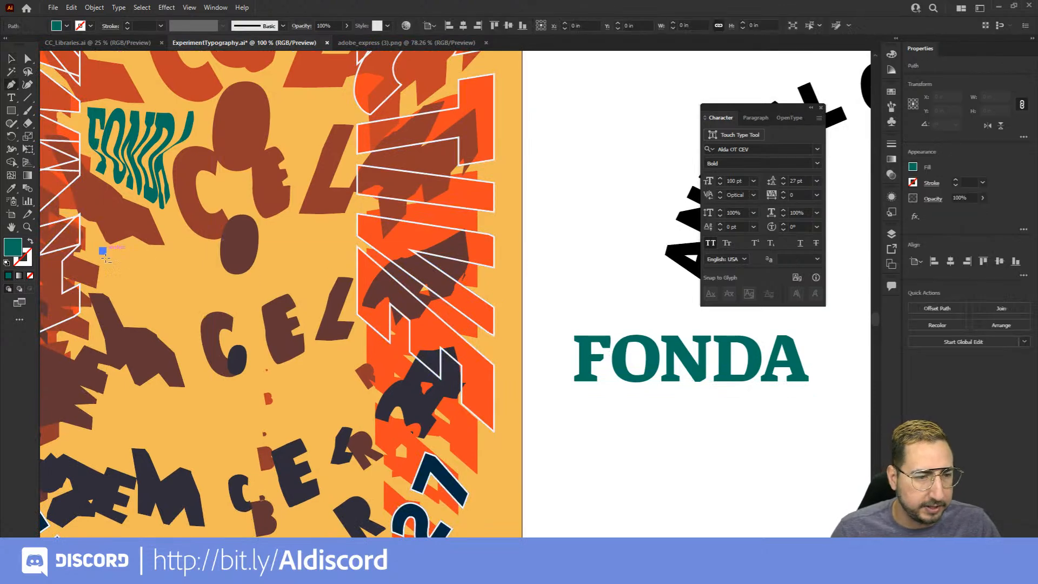
{"action": "left_click", "coordinate": [126, 320]}
{"action": "left_click", "coordinate": [166, 320]}
{"action": "left_click", "coordinate": [183, 349]}
{"action": "left_click", "coordinate": [200, 310]}
{"action": "left_click", "coordinate": [251, 304]}
{"action": "left_click", "coordinate": [300, 281]}
{"action": "left_click", "coordinate": [351, 271]}
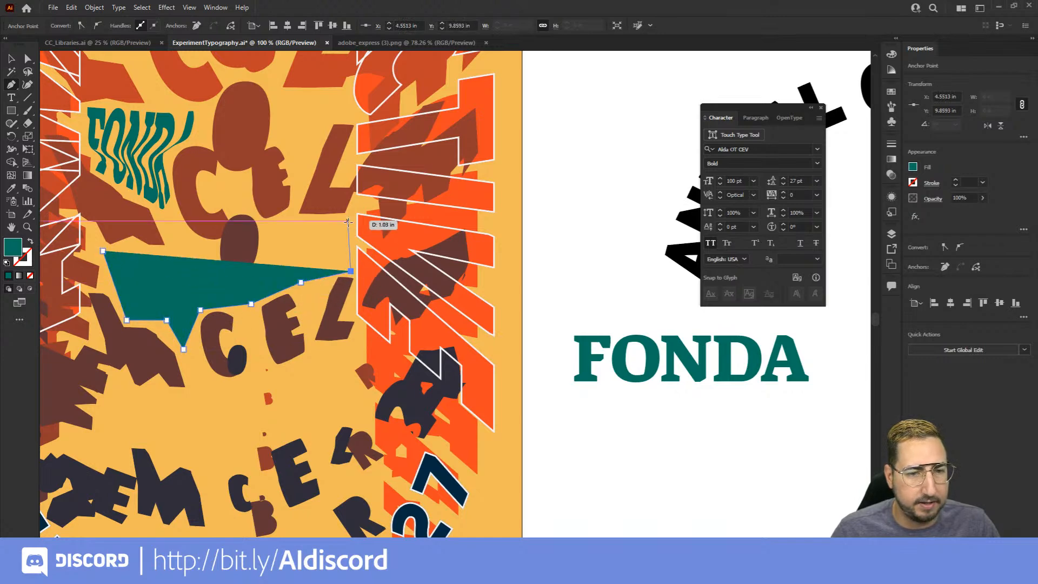
{"action": "left_click", "coordinate": [348, 220]}
{"action": "left_click", "coordinate": [273, 223]}
{"action": "left_click", "coordinate": [260, 275]}
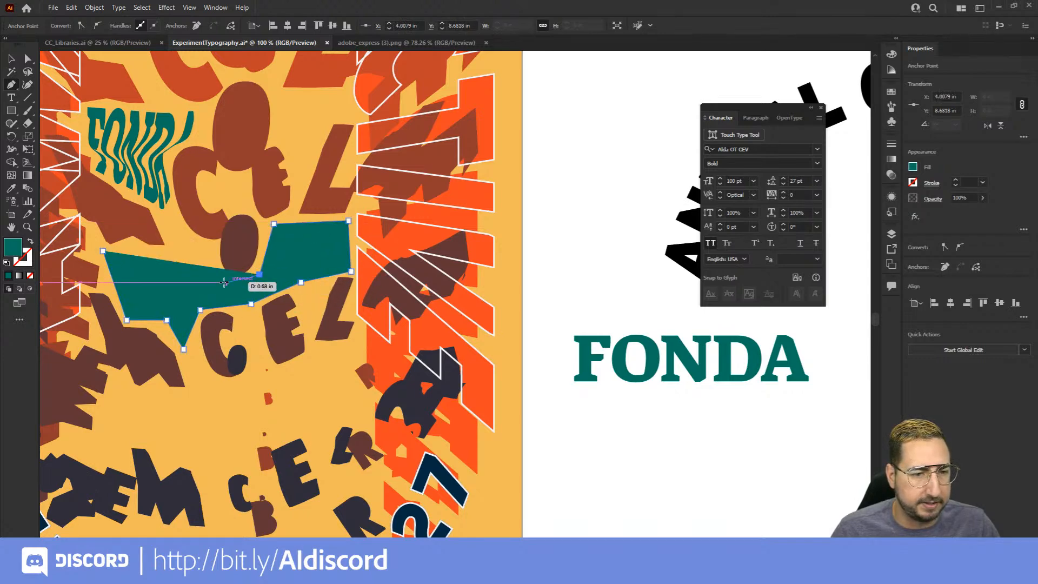
{"action": "left_click", "coordinate": [223, 286]}
{"action": "left_click", "coordinate": [207, 250]}
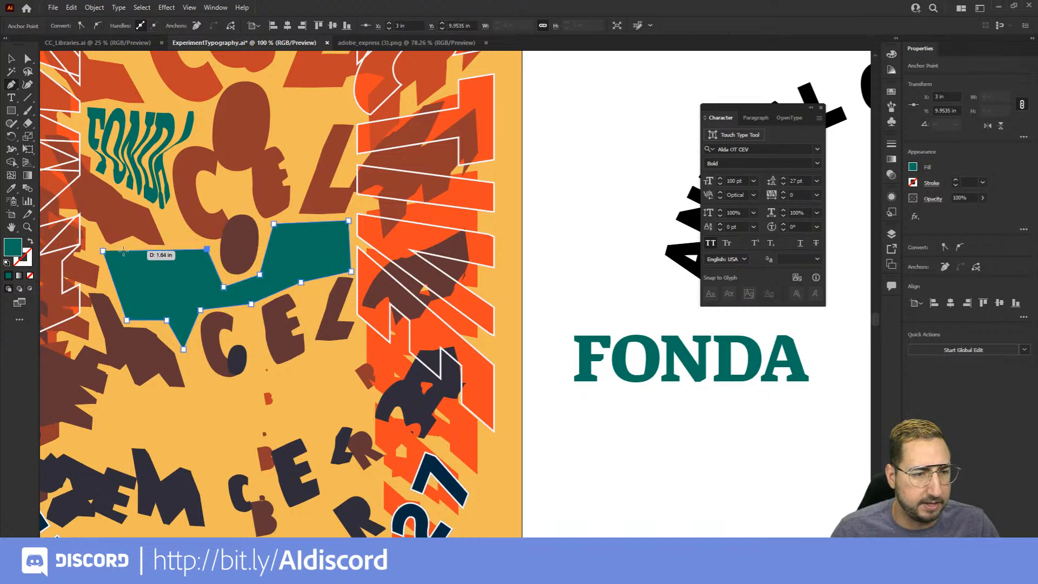
{"action": "left_click", "coordinate": [103, 250]}
{"action": "key", "text": "v"}
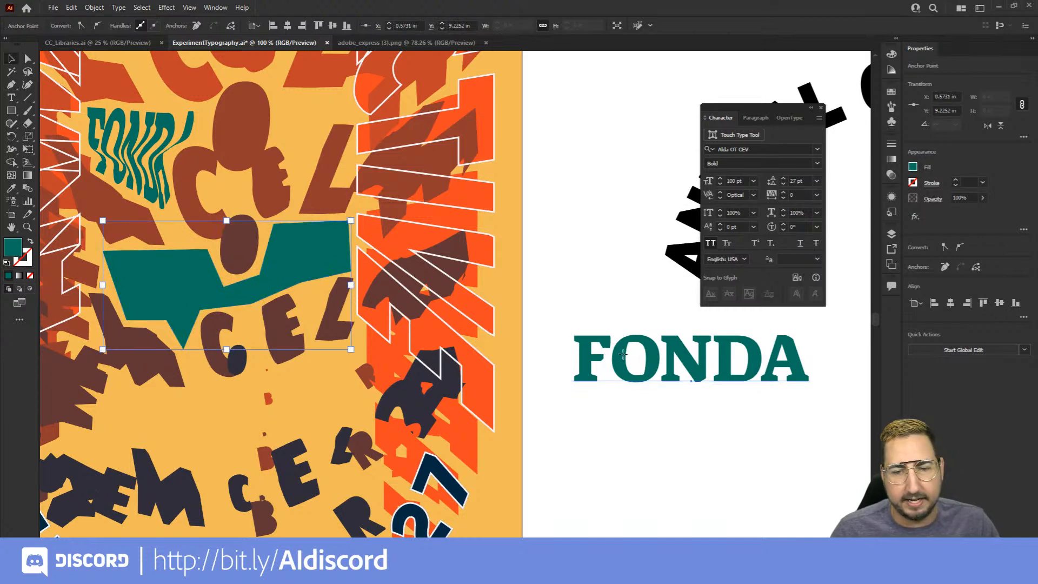
Duplicate the plain FONDA text beside the poster, and bring the drawn angular shape to the front
{"action": "left_click", "coordinate": [625, 359]}
{"action": "key", "text": "ctrl+c"}
{"action": "key", "text": "ctrl+v"}
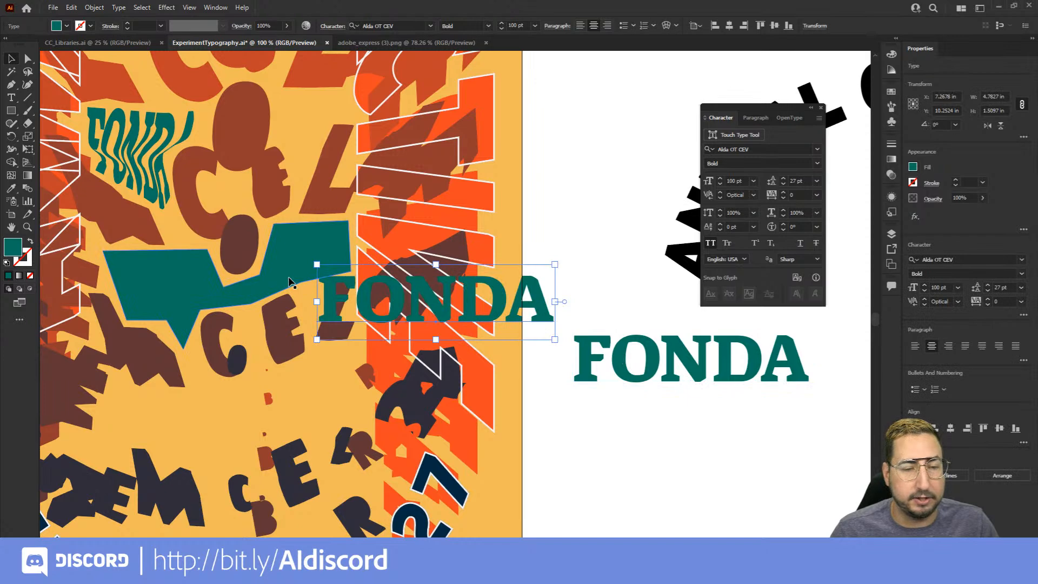
{"action": "right_click", "coordinate": [294, 247]}
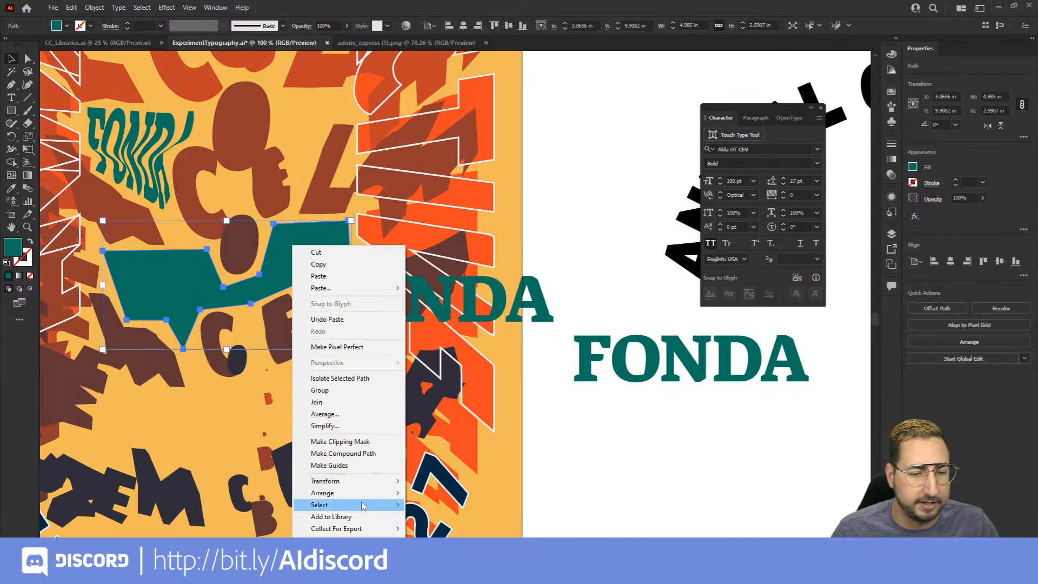
{"action": "mouse_move", "coordinate": [363, 494]}
{"action": "left_click", "coordinate": [432, 494]}
Envelope-distort the duplicated FONDA text into the angular shape using Make with Top Object, and deselect it
{"action": "left_click", "coordinate": [439, 310], "text": "shift"}
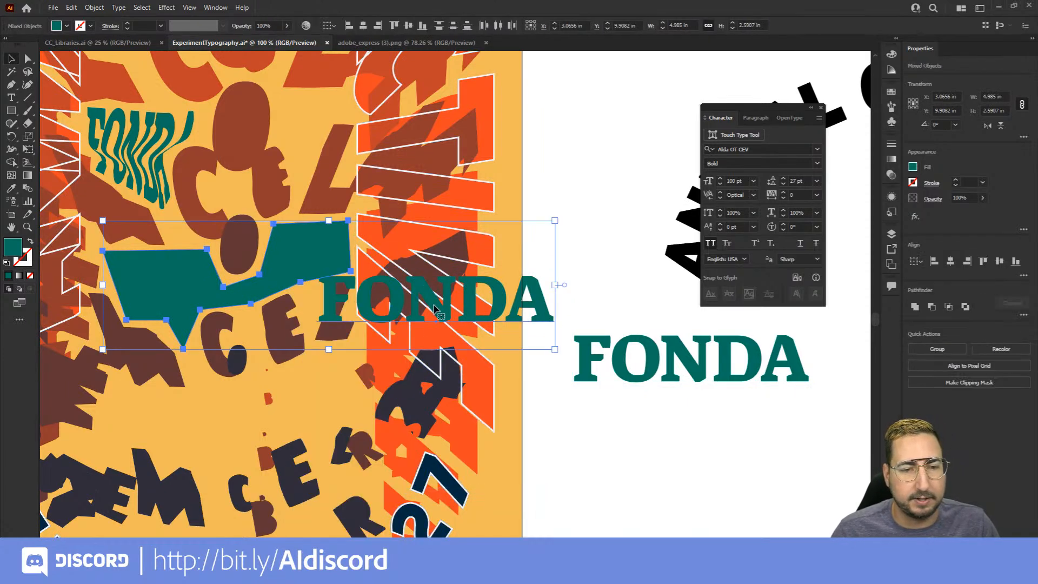
{"action": "left_click", "coordinate": [95, 8]}
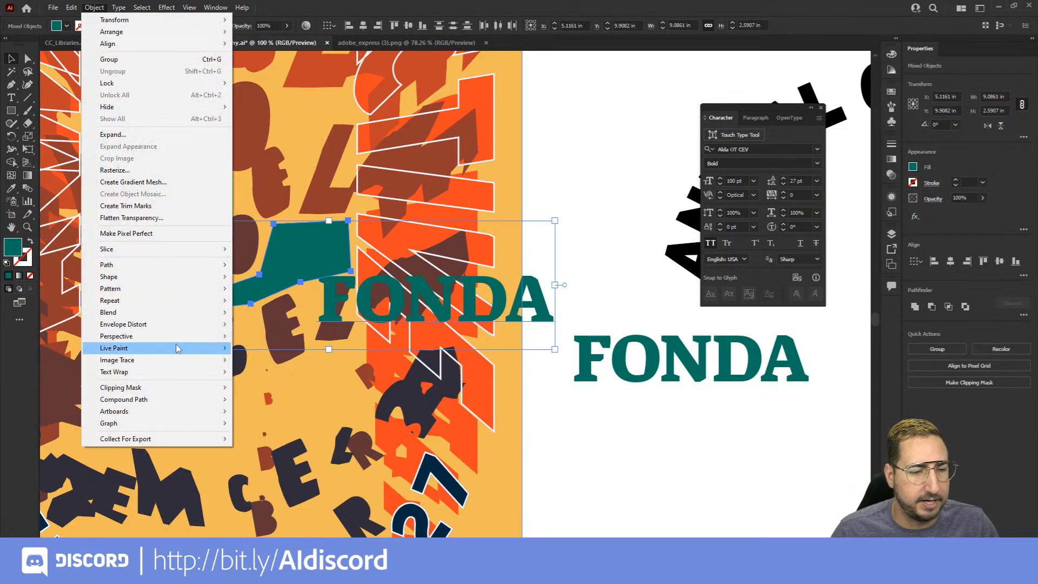
{"action": "mouse_move", "coordinate": [181, 328]}
{"action": "left_click", "coordinate": [296, 348]}
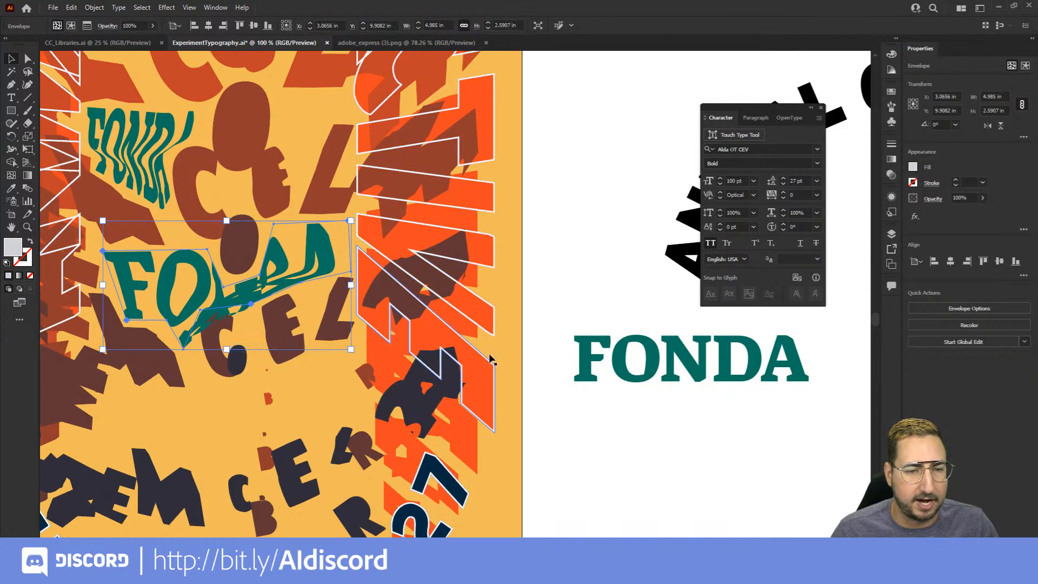
{"action": "left_click", "coordinate": [549, 257]}
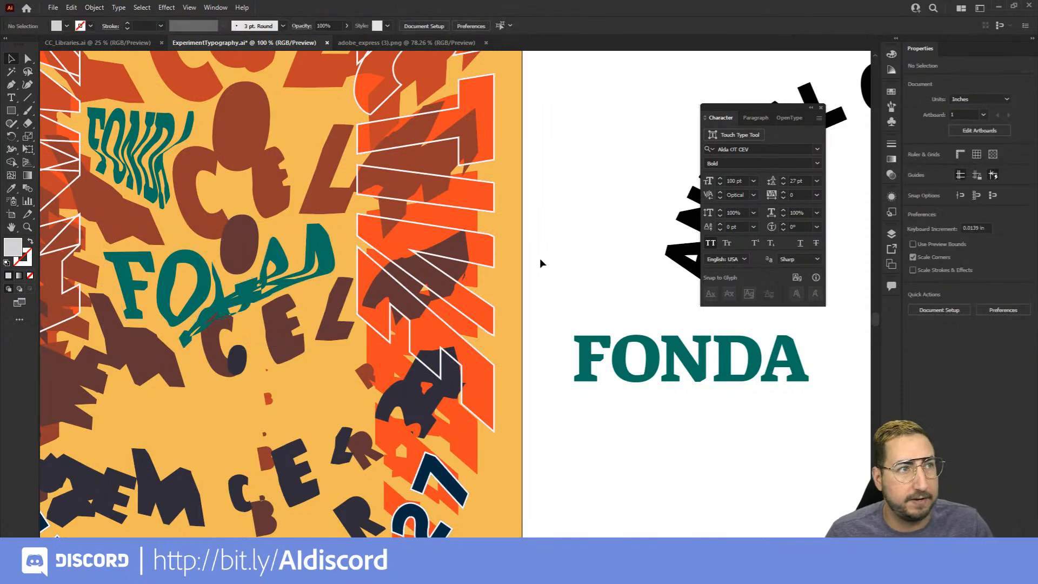
Draw a closed, banner-like Pen tool shape about 5.41 by 2.34 in, in the gap below the lower CEL letters
{"action": "left_click_drag", "start_coordinate": [330, 359], "coordinate": [382, 240]}
{"action": "key", "text": "p"}
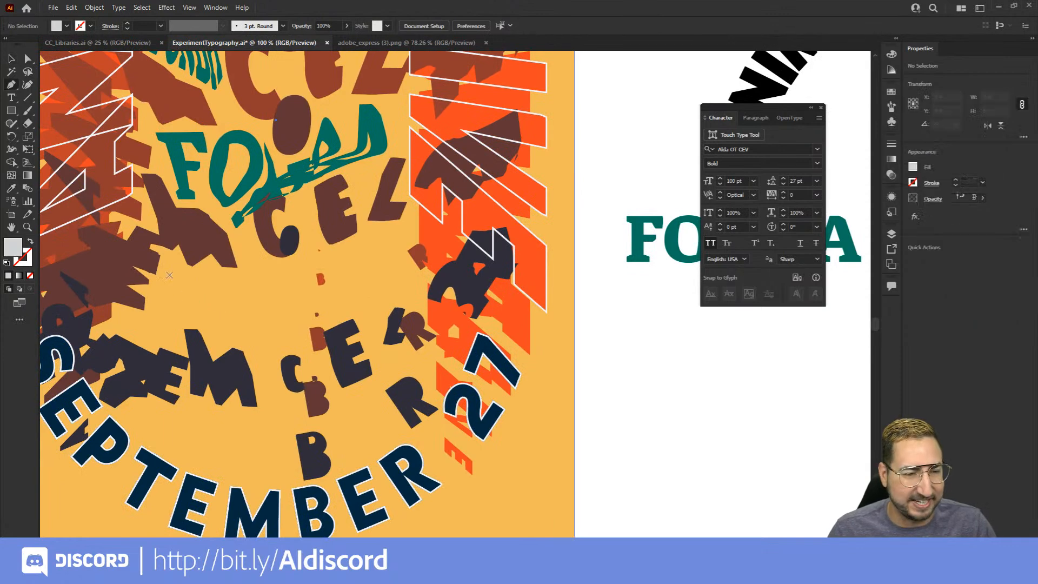
{"action": "left_click", "coordinate": [141, 338]}
{"action": "left_click", "coordinate": [170, 344]}
{"action": "left_click", "coordinate": [169, 262]}
{"action": "left_click", "coordinate": [170, 320]}
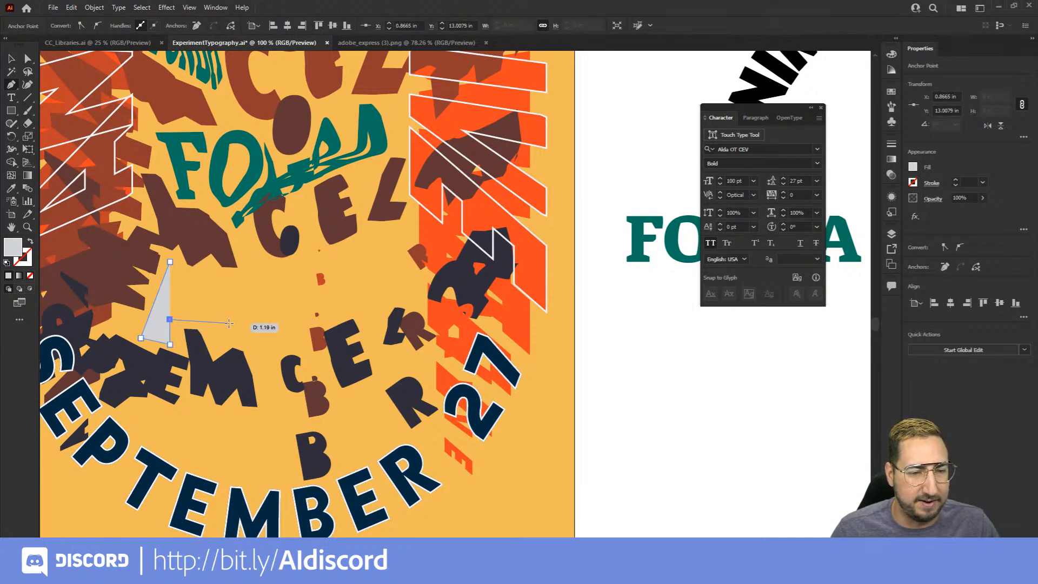
{"action": "left_click", "coordinate": [228, 323]}
{"action": "left_click", "coordinate": [263, 351]}
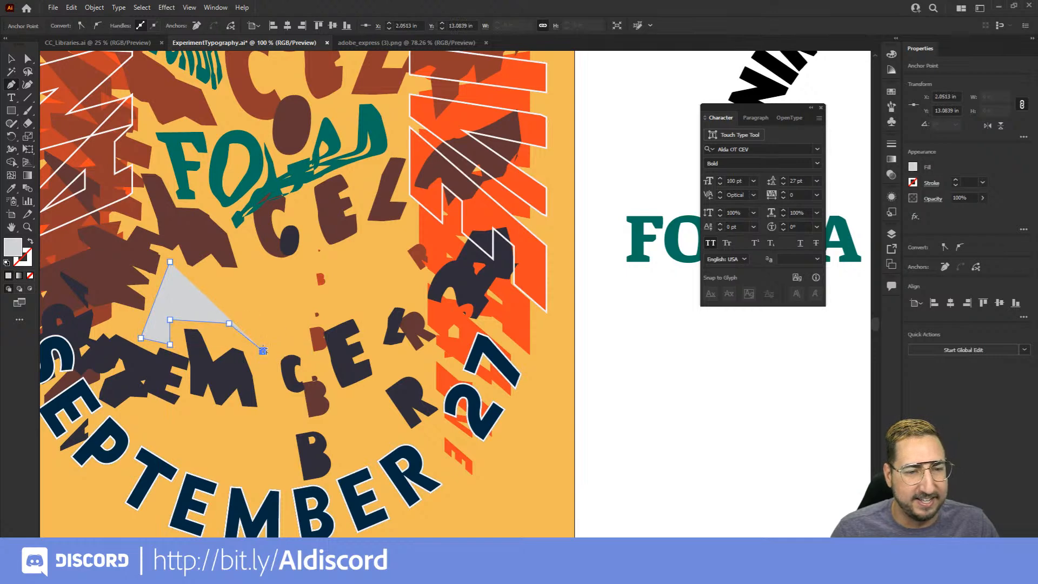
{"action": "left_click", "coordinate": [307, 322]}
{"action": "left_click", "coordinate": [410, 293]}
{"action": "left_click", "coordinate": [399, 234]}
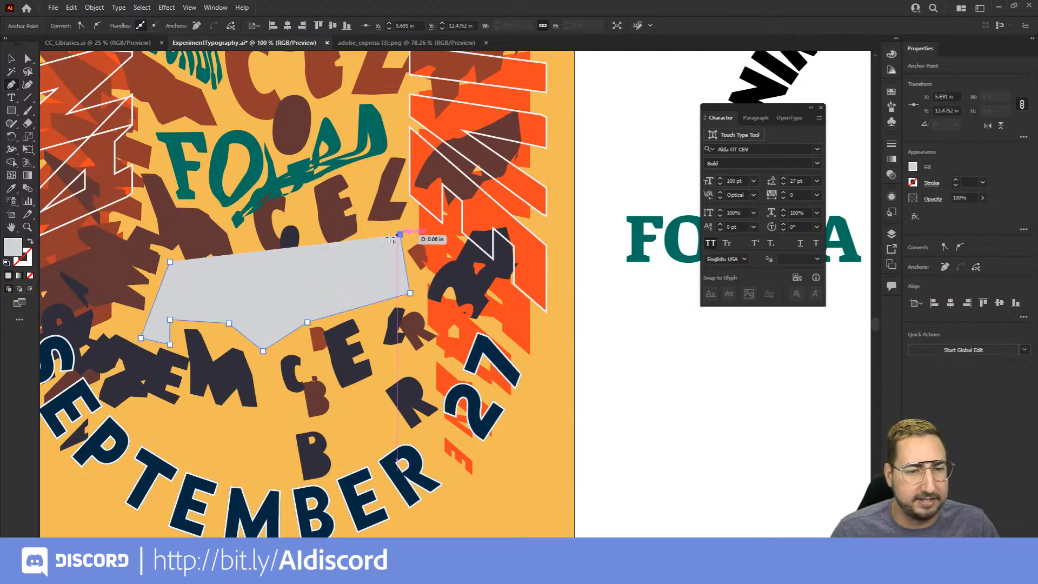
{"action": "left_click", "coordinate": [276, 270]}
{"action": "left_click", "coordinate": [214, 279]}
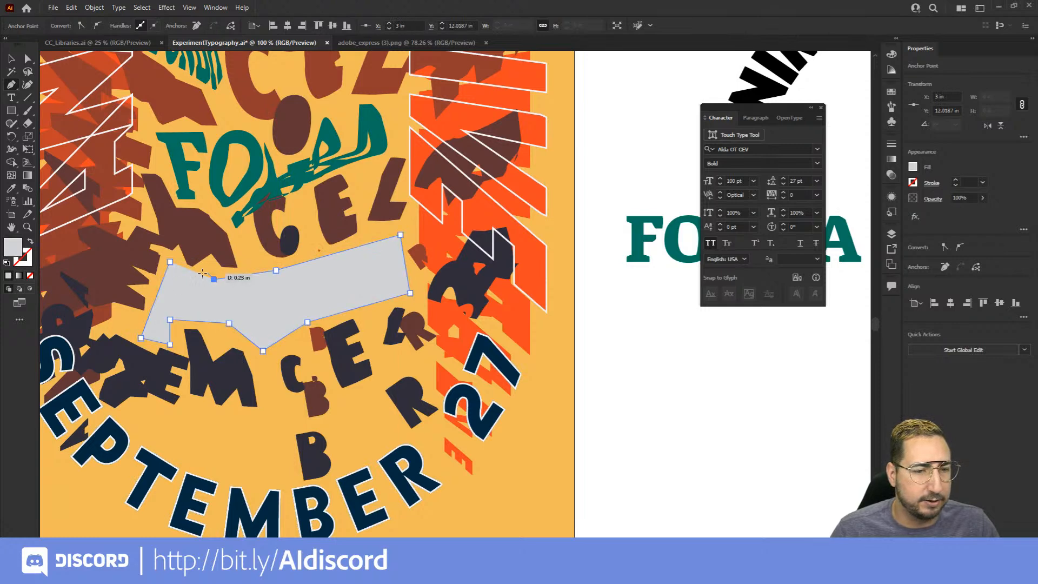
{"action": "left_click", "coordinate": [169, 262]}
{"action": "key", "text": "v"}
Duplicate the plain FONDA text beside the poster and envelope-distort one copy into the banner-like shape
{"action": "left_click_drag", "start_coordinate": [633, 252], "coordinate": [650, 371]}
{"action": "left_click", "coordinate": [631, 292]}
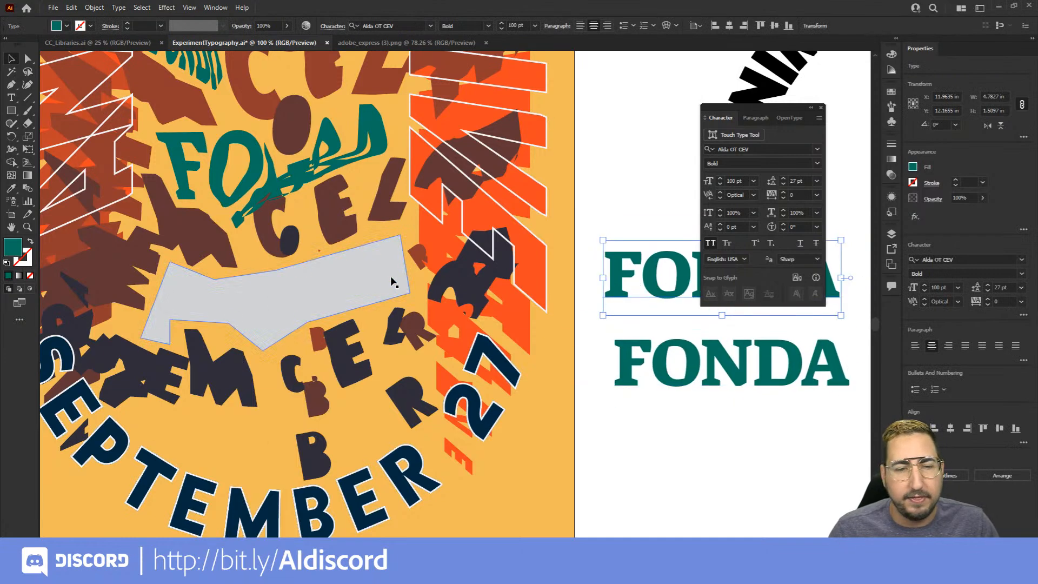
{"action": "left_click", "coordinate": [384, 274], "text": "shift"}
{"action": "key", "text": "ctrl+alt+c"}
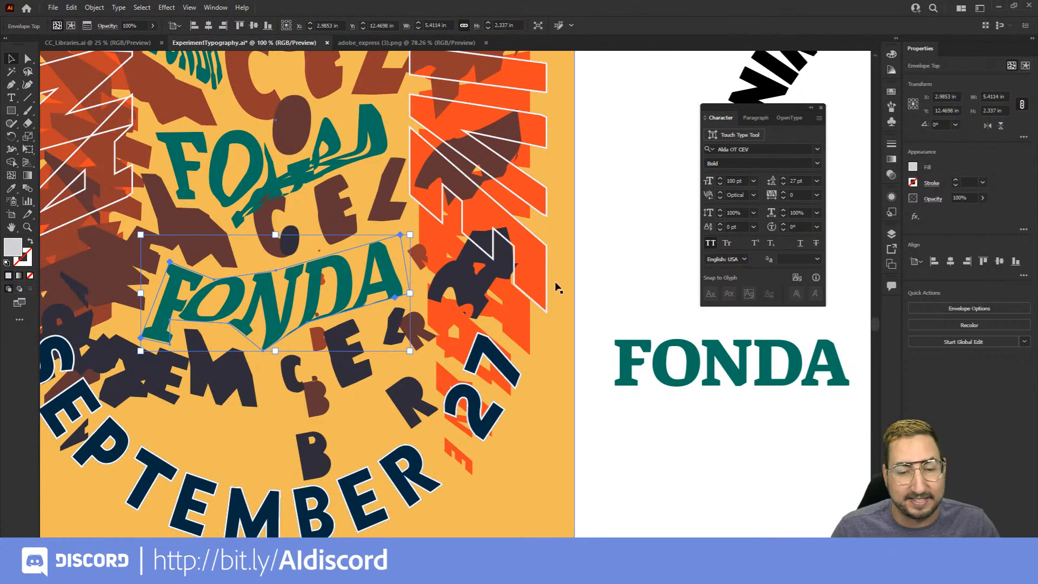
Draw a closed, curved Pen tool shape about 6.21 by 2.47 in, in the gap just above the SEPTEMBER arc
{"action": "key", "text": "p"}
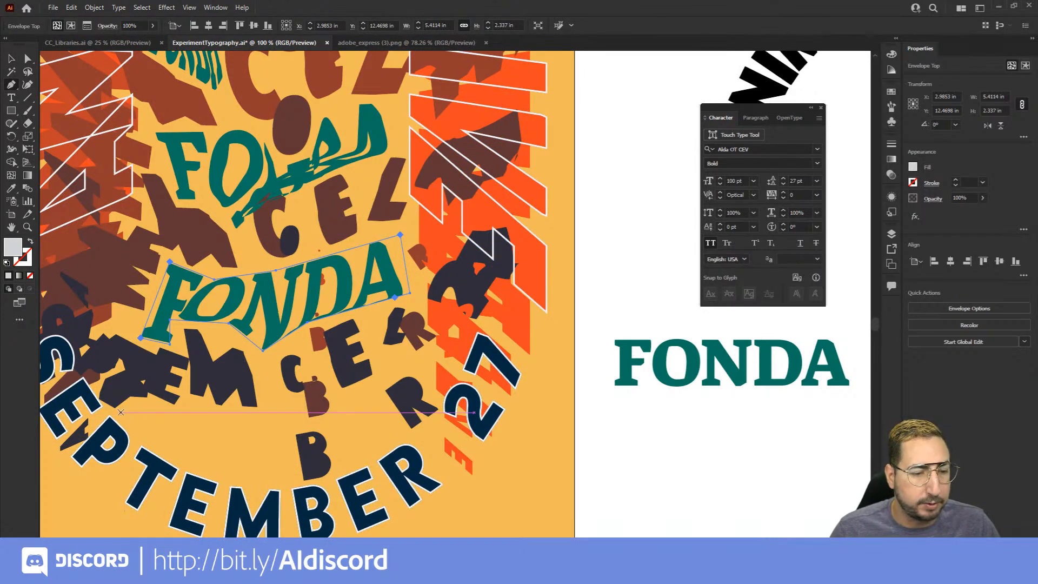
{"action": "left_click_drag", "start_coordinate": [120, 412], "coordinate": [144, 435]}
{"action": "left_click_drag", "start_coordinate": [290, 478], "coordinate": [333, 469]}
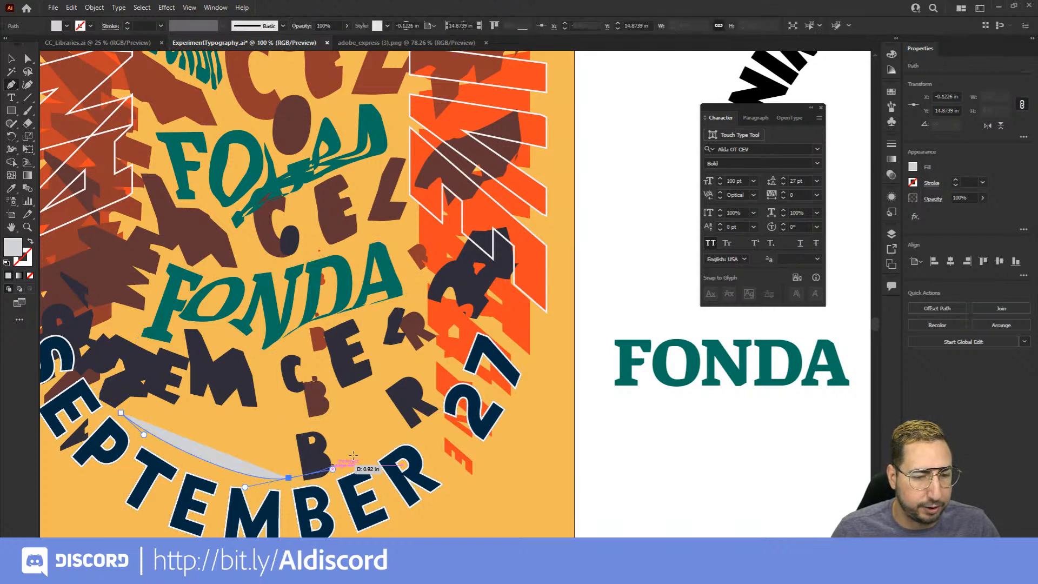
{"action": "left_click", "coordinate": [430, 413]}
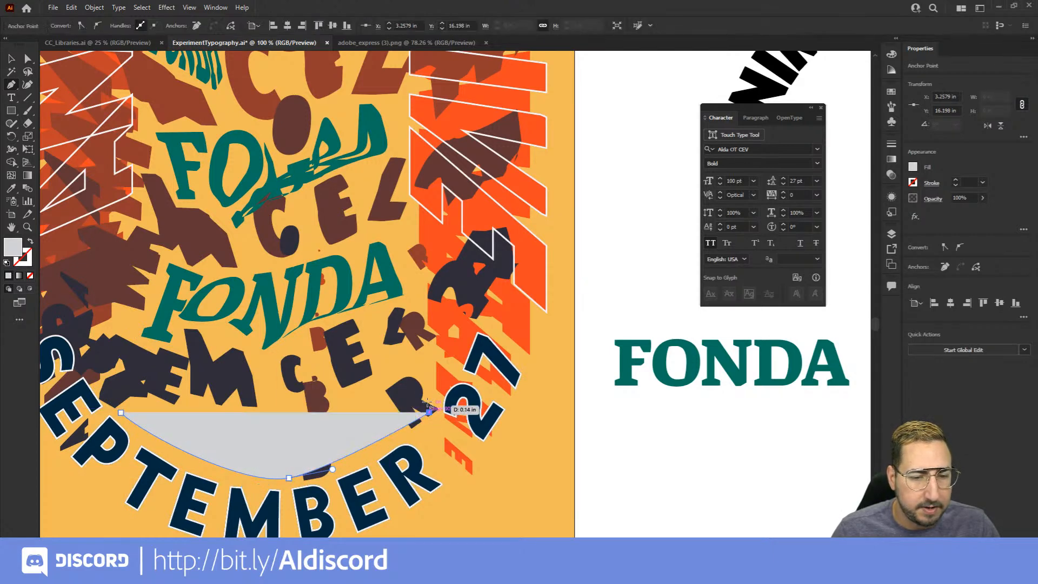
{"action": "left_click", "coordinate": [424, 357]}
{"action": "left_click", "coordinate": [286, 412]}
{"action": "left_click_drag", "start_coordinate": [283, 413], "coordinate": [334, 405]}
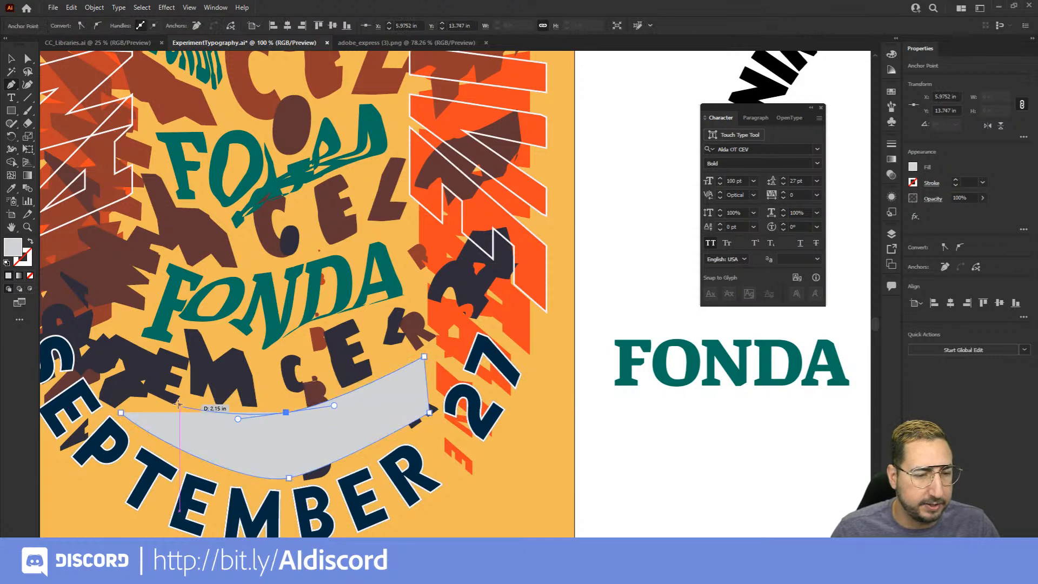
{"action": "left_click", "coordinate": [121, 413]}
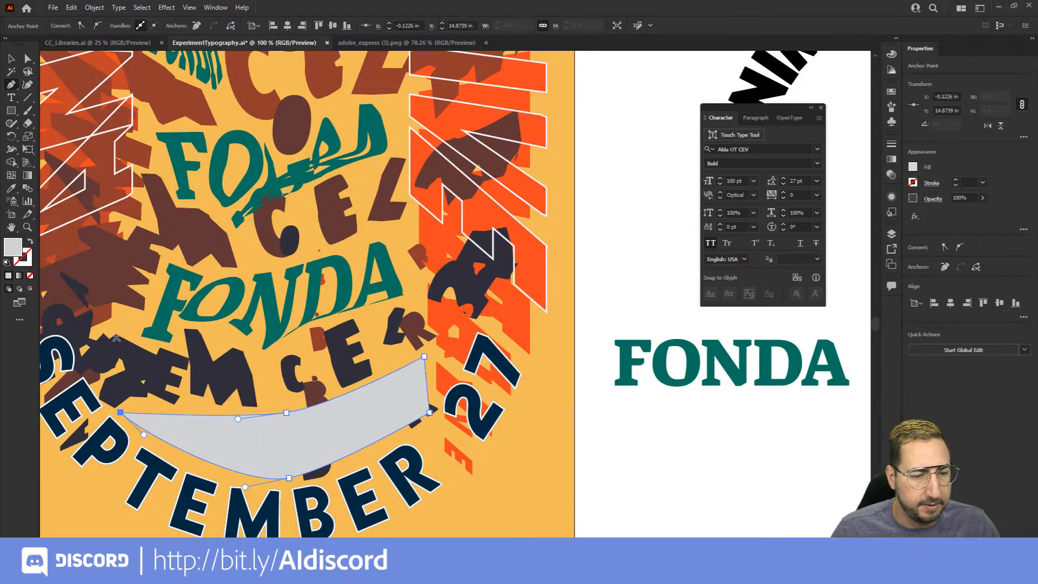
Envelope-distort the plain FONDA text beside the poster into the curved shape using Make with Top Object
{"action": "key", "text": "v"}
{"action": "left_click", "coordinate": [644, 363], "text": "shift"}
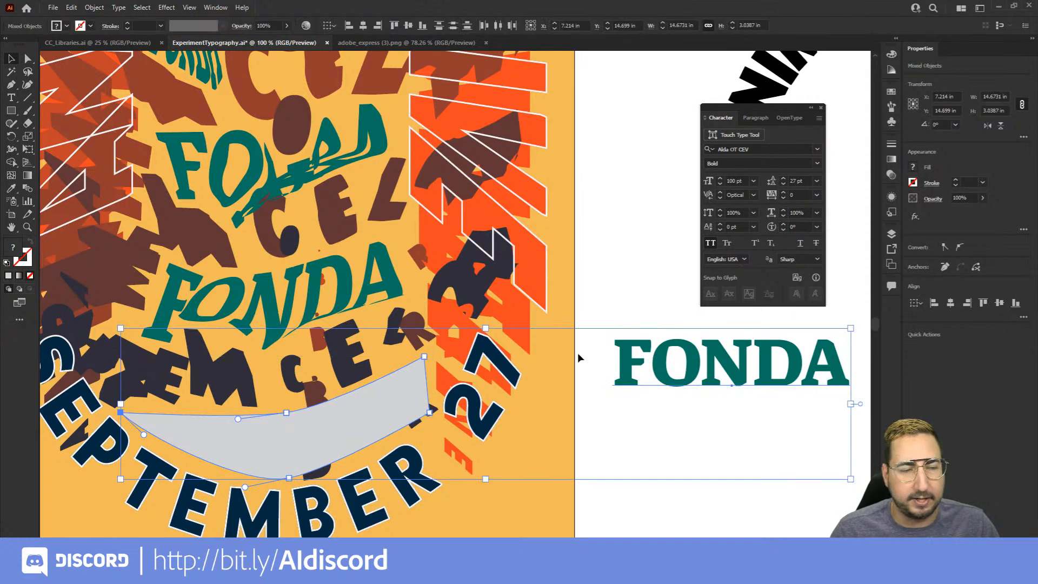
{"action": "key", "text": "ctrl+alt+c"}
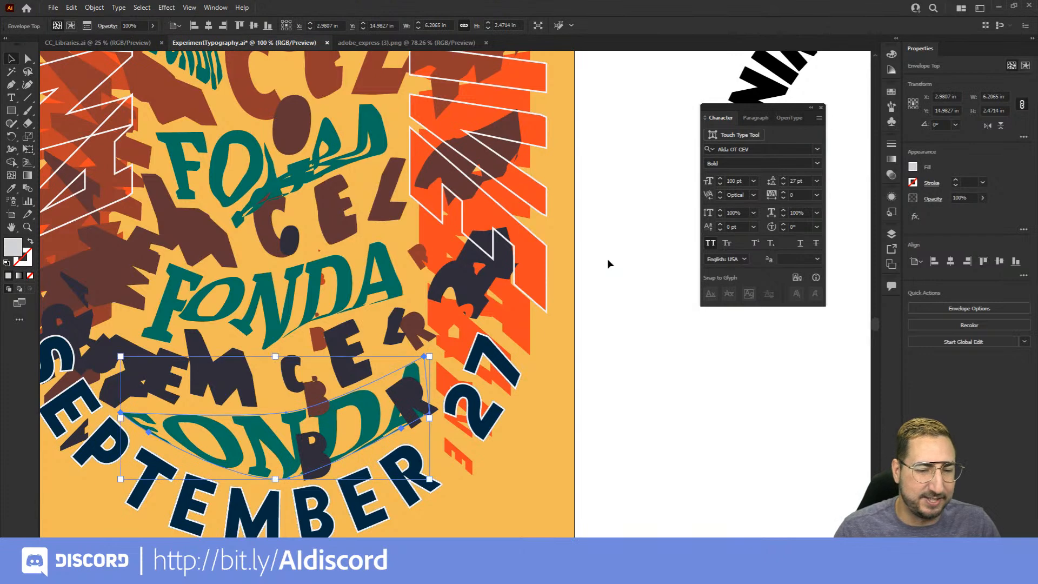
Deselect the warped FONDA text and close the floating Character panel
{"action": "left_click", "coordinate": [382, 287]}
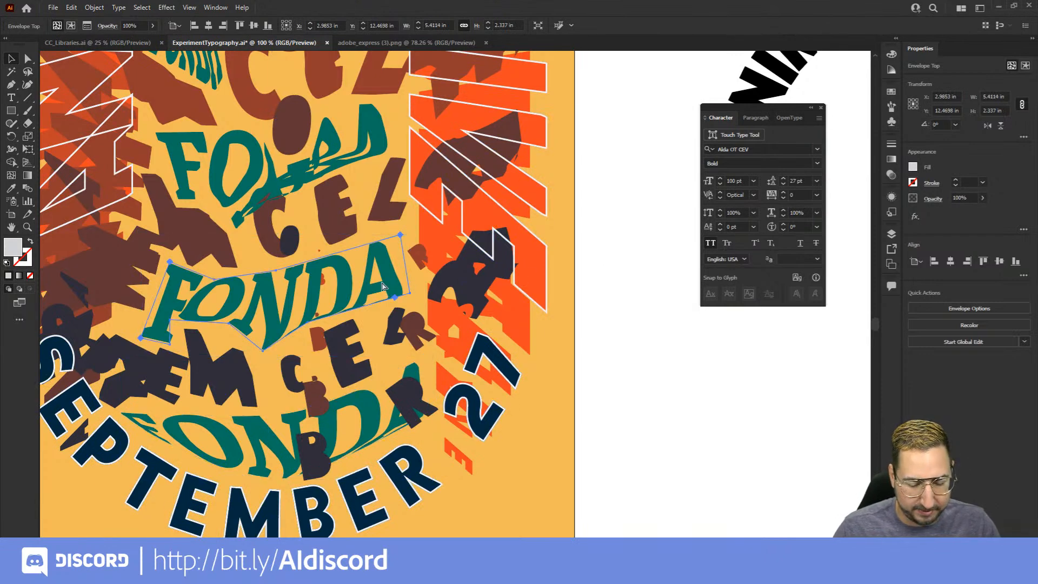
{"action": "left_click", "coordinate": [351, 147]}
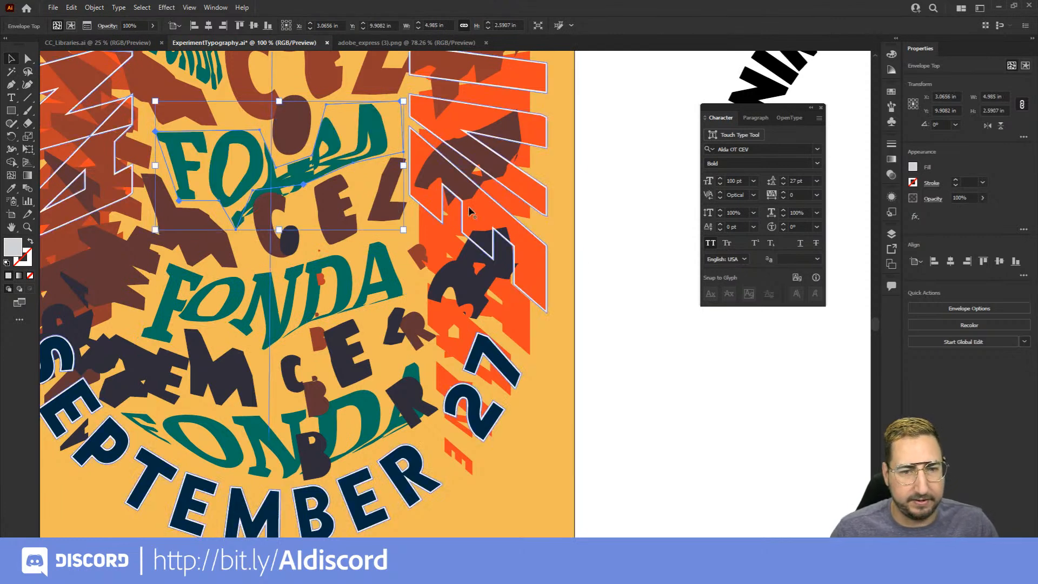
{"action": "left_click", "coordinate": [673, 320]}
{"action": "key", "text": "z"}
{"action": "left_click", "coordinate": [378, 319], "text": "alt"}
{"action": "left_click", "coordinate": [397, 324], "text": "alt"}
{"action": "left_click_drag", "start_coordinate": [405, 253], "coordinate": [324, 348]}
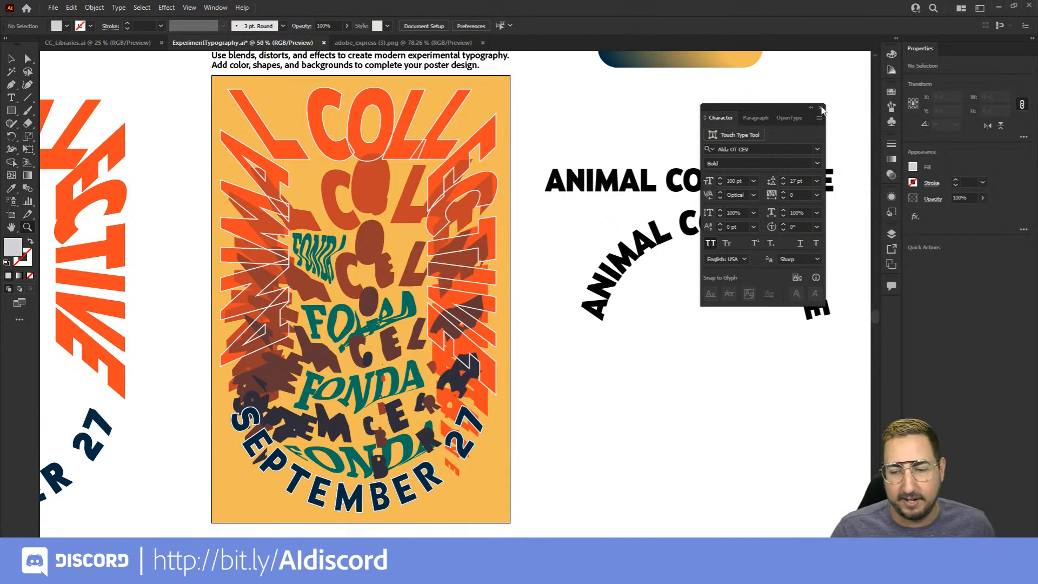
{"action": "left_click", "coordinate": [819, 109]}
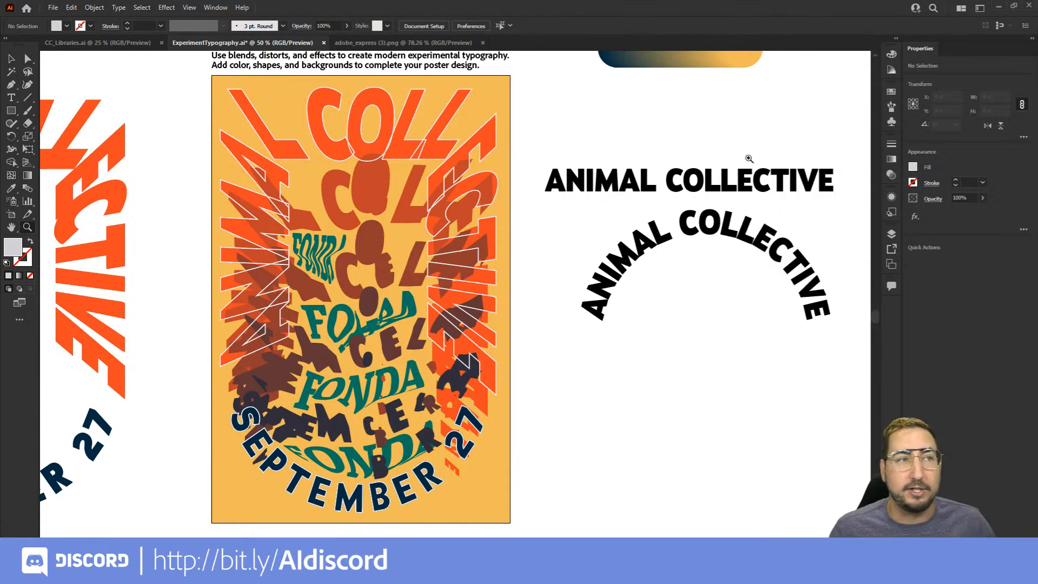
{"action": "left_click_drag", "start_coordinate": [592, 194], "coordinate": [691, 206]}
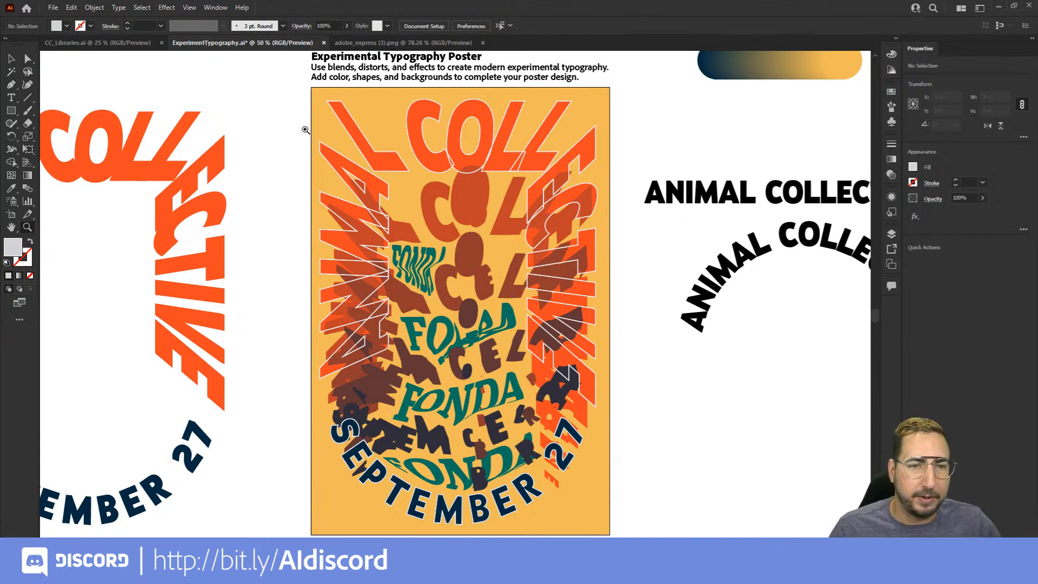
Begin an Export As of the poster, restricted to artboard range 1
{"action": "left_click", "coordinate": [53, 8]}
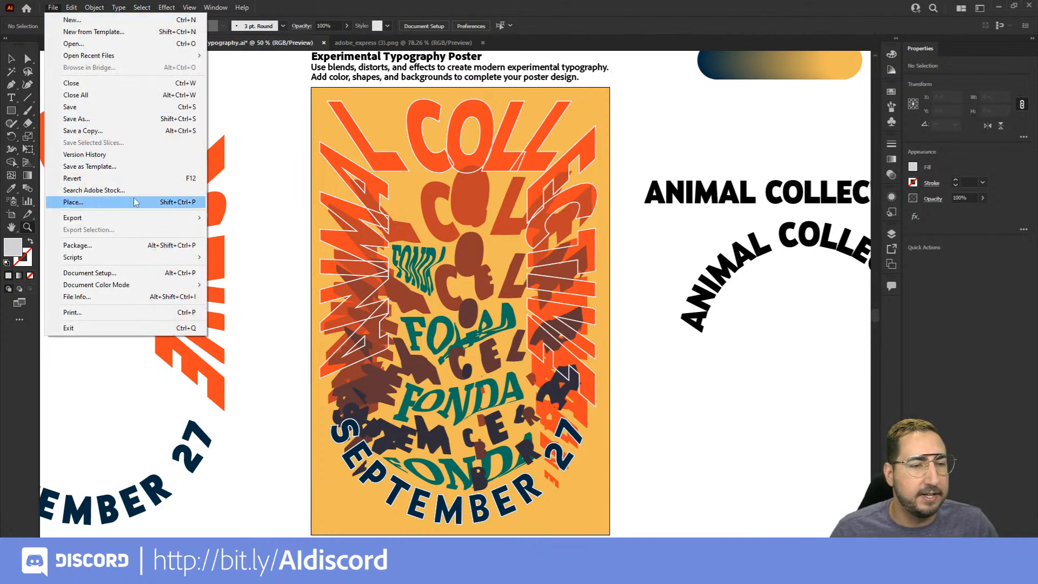
{"action": "mouse_move", "coordinate": [119, 218]}
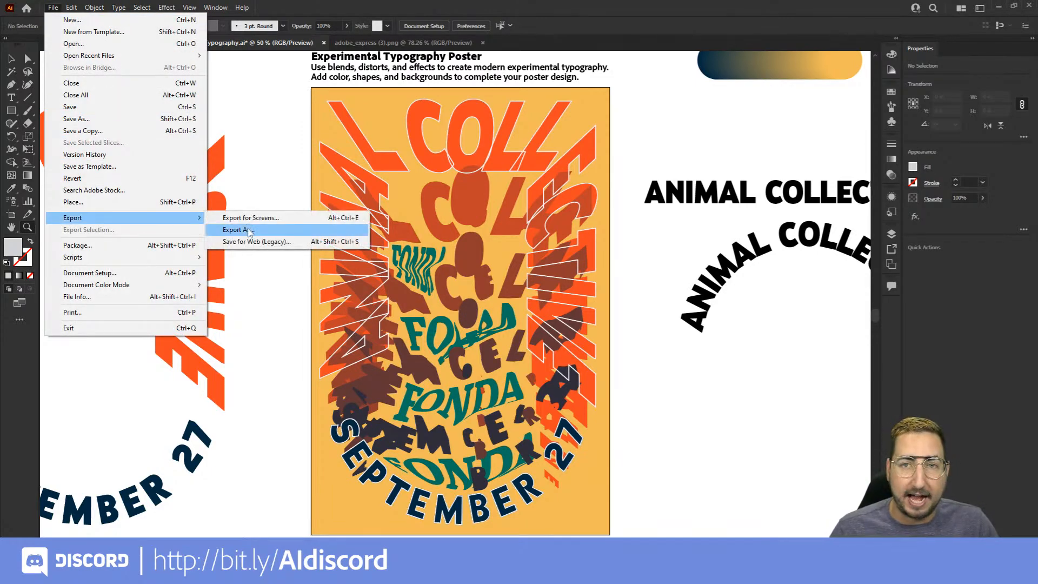
{"action": "left_click", "coordinate": [238, 230]}
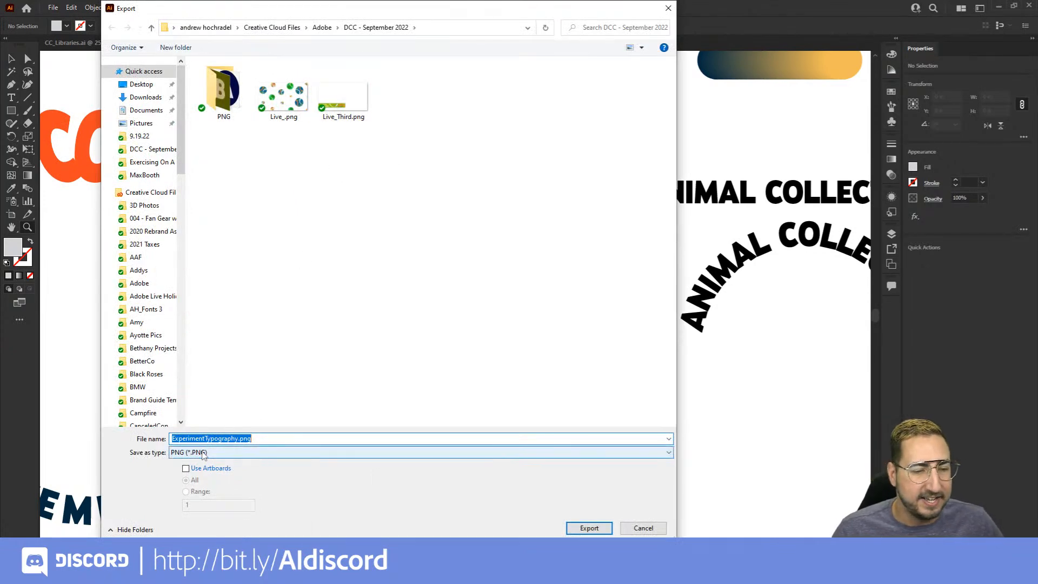
{"action": "left_click", "coordinate": [205, 469]}
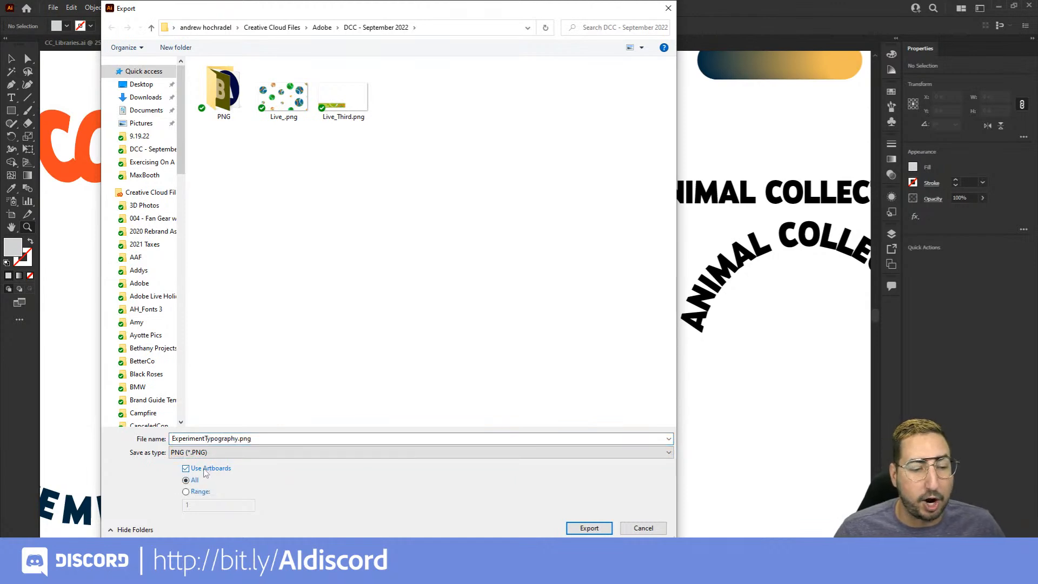
{"action": "left_click", "coordinate": [198, 491]}
{"action": "left_click", "coordinate": [189, 506]}
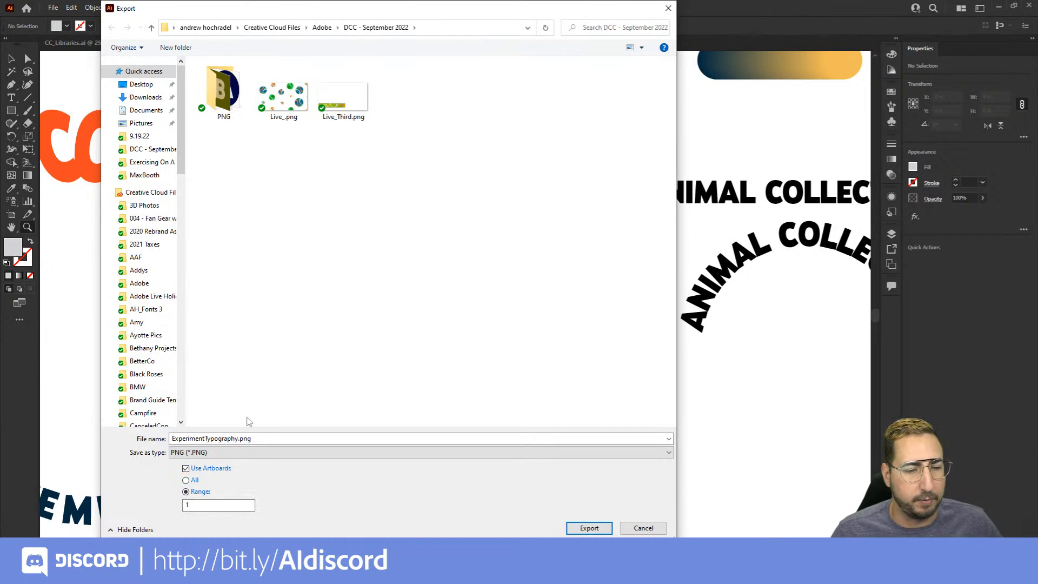
Set the export format to JPEG and export ExperimentTypography.jpg in RGB at Maximum quality 10 and Screen (72 ppi) resolution
{"action": "left_click", "coordinate": [241, 439]}
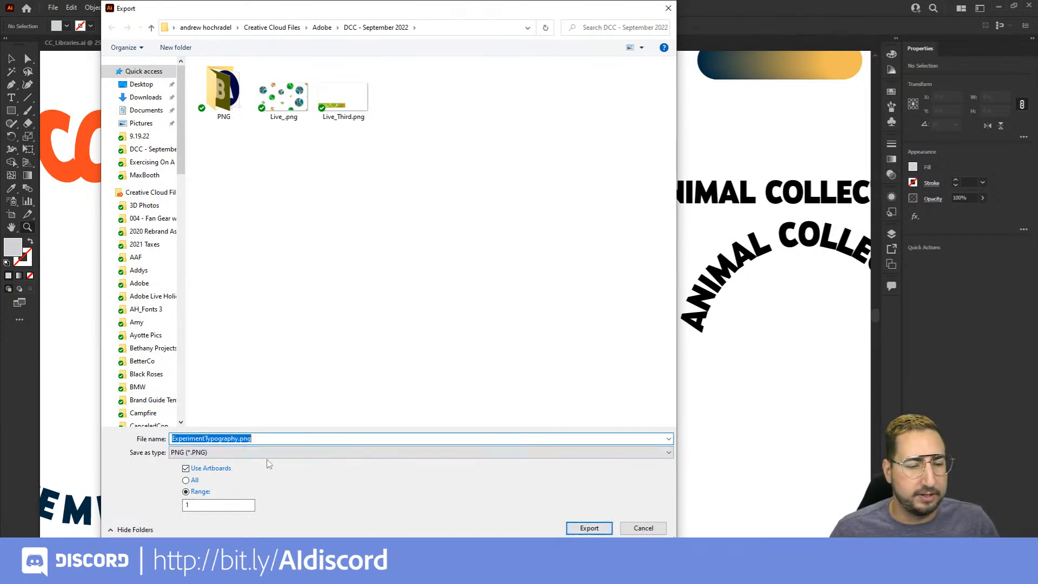
{"action": "left_click", "coordinate": [265, 453]}
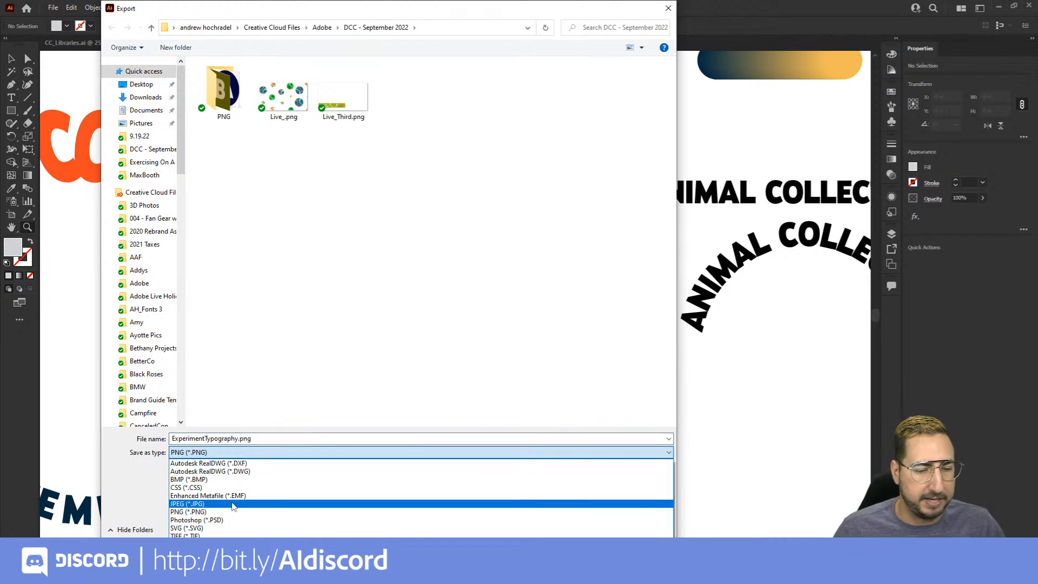
{"action": "left_click", "coordinate": [234, 503]}
{"action": "left_click", "coordinate": [234, 504]}
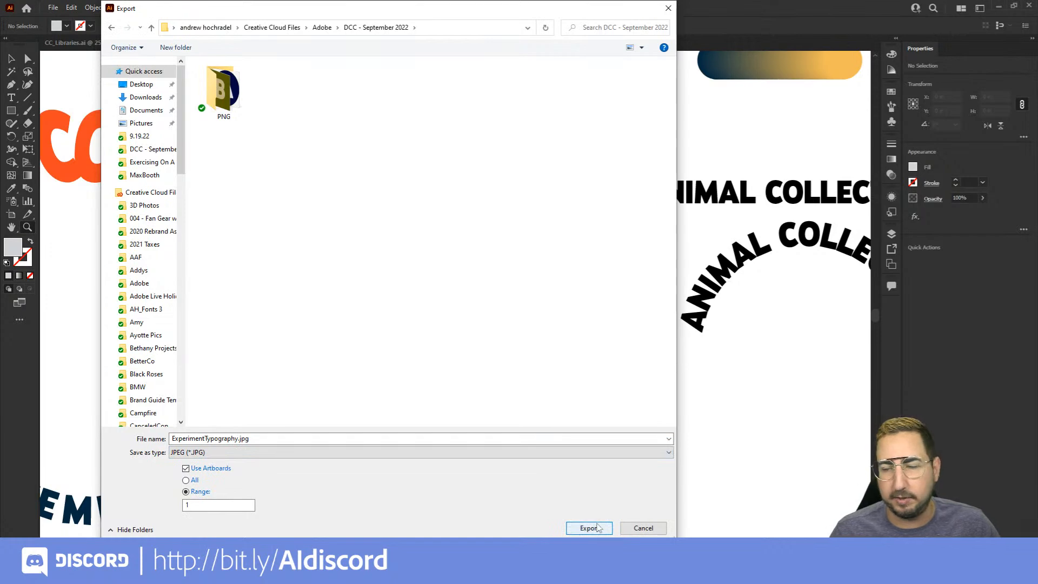
{"action": "left_click", "coordinate": [589, 528]}
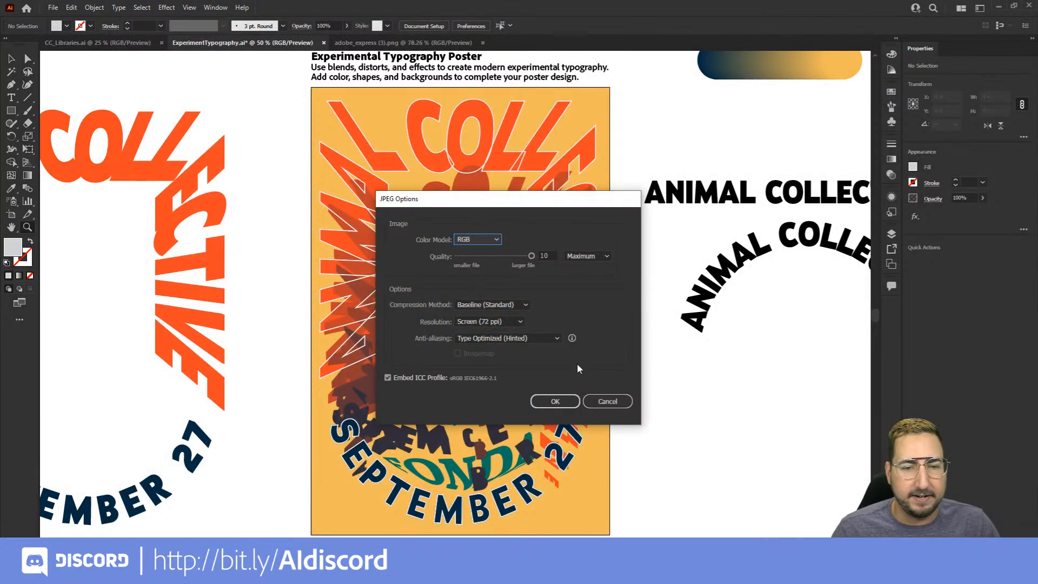
{"action": "left_click", "coordinate": [557, 402]}
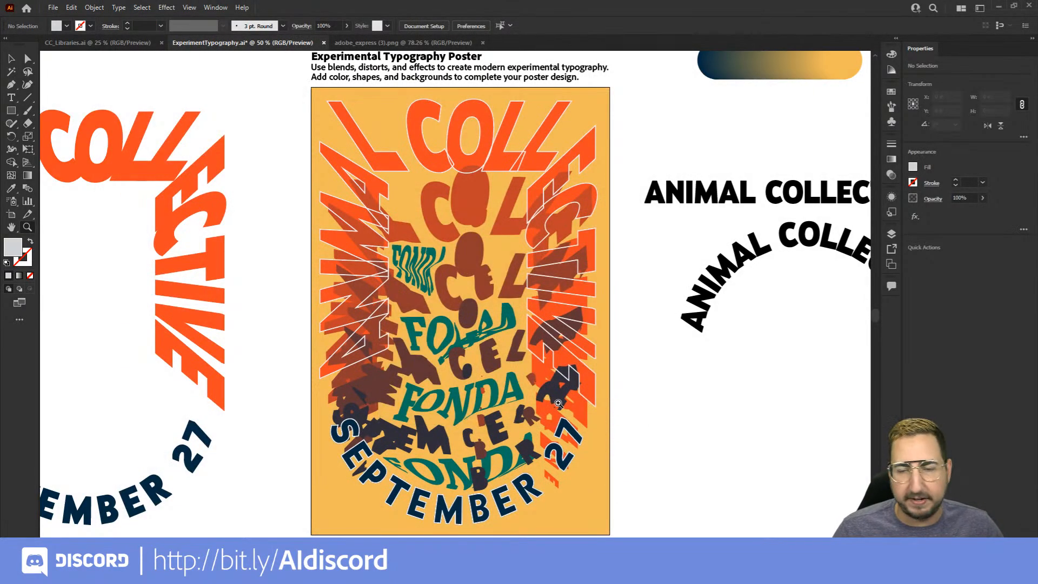
Switch to Discord and browse the Adobe Illustrator server's channel list and the posts in dcc-feedback
{"action": "left_click", "coordinate": [214, 572]}
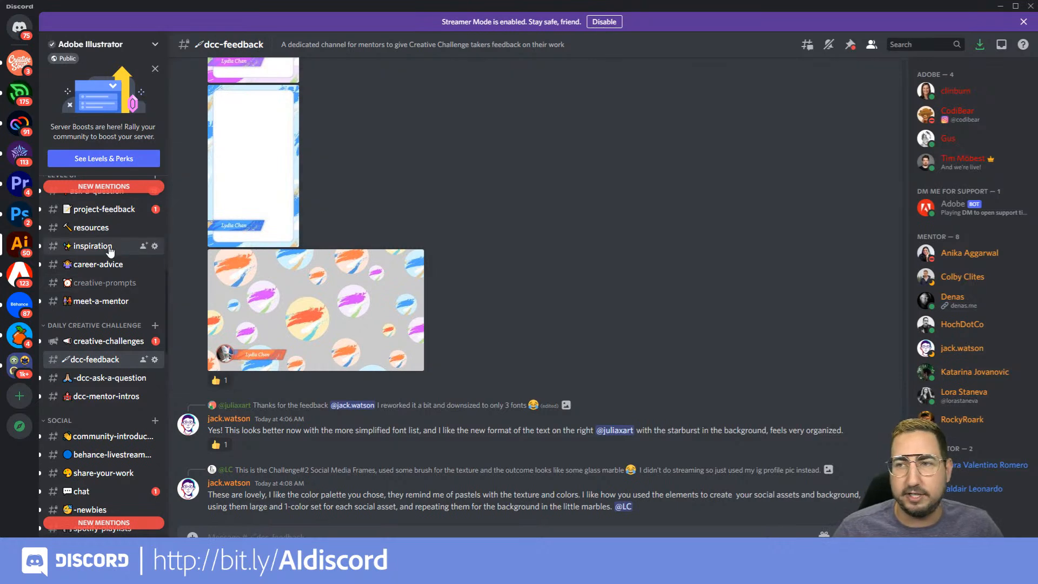
{"action": "scroll", "coordinate": [109, 250], "scroll_direction": "down", "scroll_amount": 2}
{"action": "scroll", "coordinate": [109, 251], "scroll_direction": "up", "scroll_amount": 10}
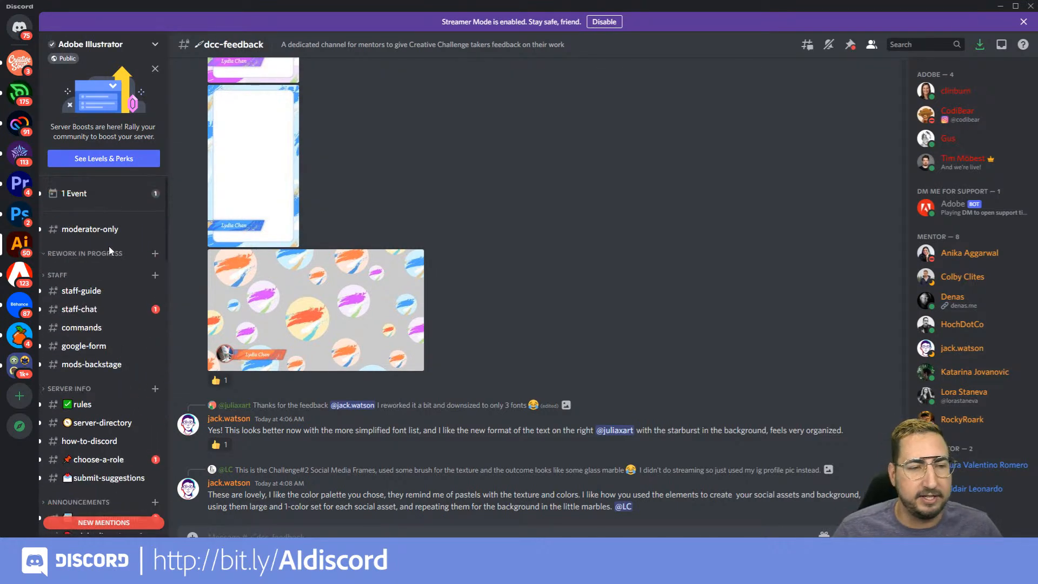
{"action": "scroll", "coordinate": [108, 245], "scroll_direction": "down", "scroll_amount": 10}
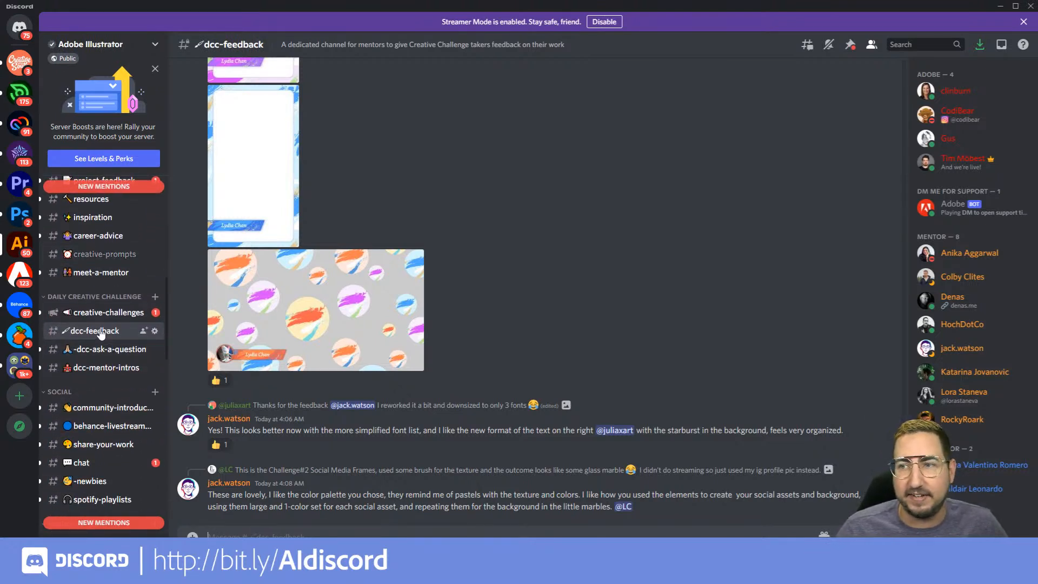
{"action": "scroll", "coordinate": [421, 234], "scroll_direction": "up", "scroll_amount": 5}
{"action": "scroll", "coordinate": [420, 234], "scroll_direction": "up", "scroll_amount": 4}
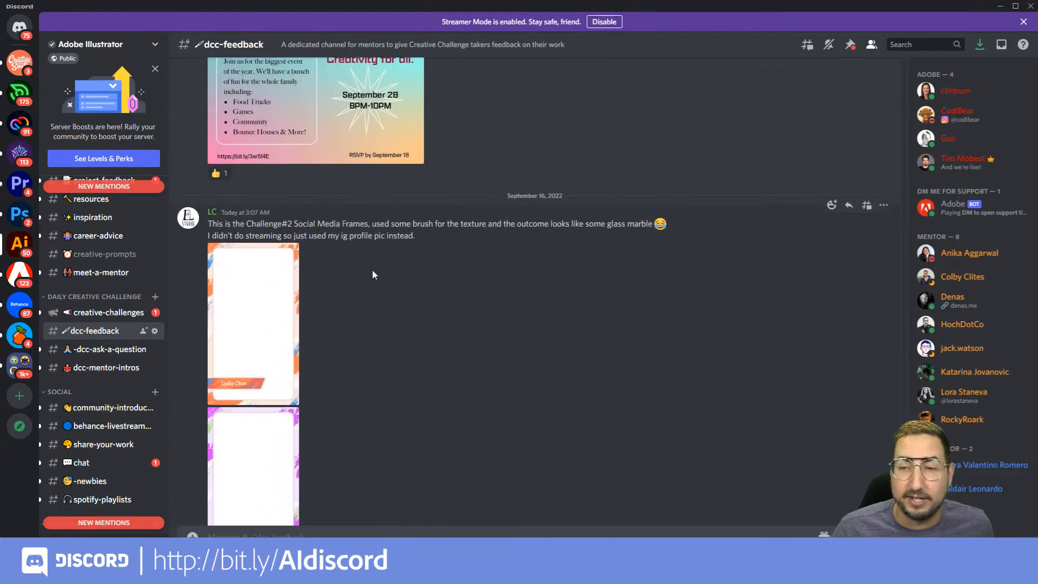
{"action": "scroll", "coordinate": [372, 270], "scroll_direction": "up", "scroll_amount": 4}
{"action": "scroll", "coordinate": [373, 276], "scroll_direction": "down", "scroll_amount": 6}
{"action": "scroll", "coordinate": [373, 276], "scroll_direction": "down", "scroll_amount": 7}
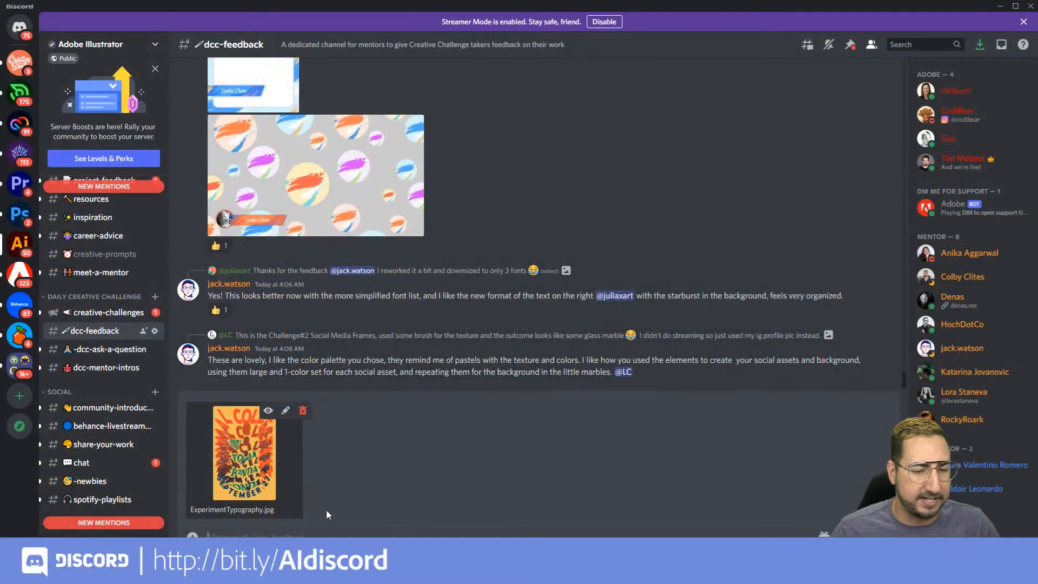
Post "Here's what we made on the challenge today! Any feedback?" in dcc-feedback with ExperimentTypography.jpg attached
{"action": "type", "text": "Here's what we made on the challenge toda"}
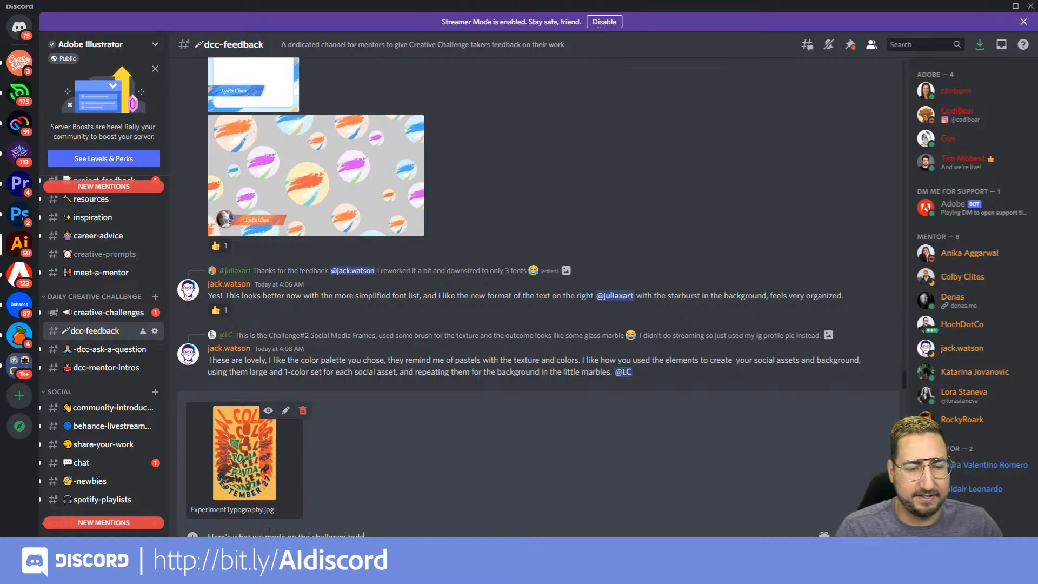
{"action": "type", "text": "Ad"}
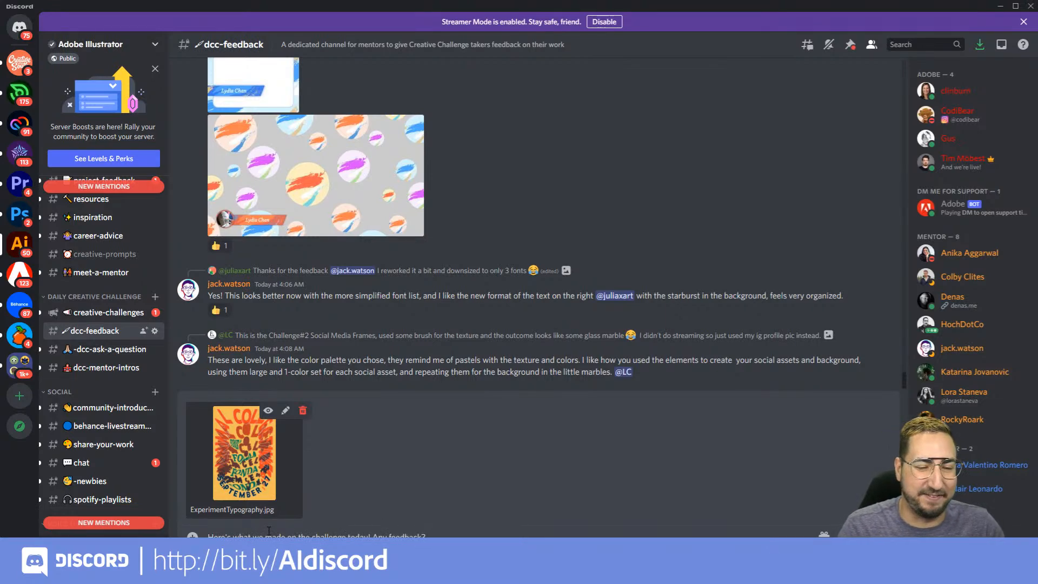
{"action": "key", "text": "Return"}
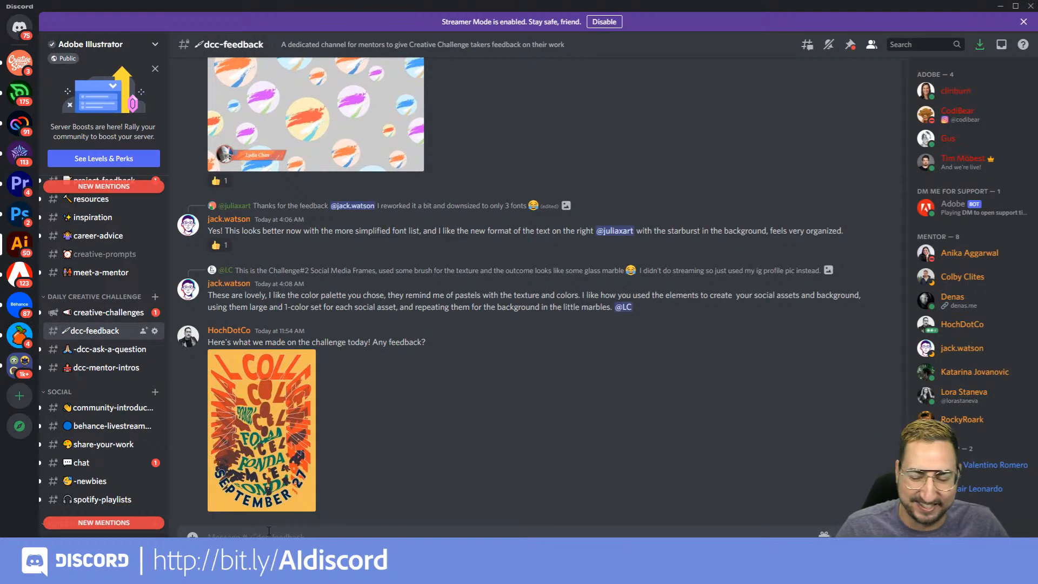